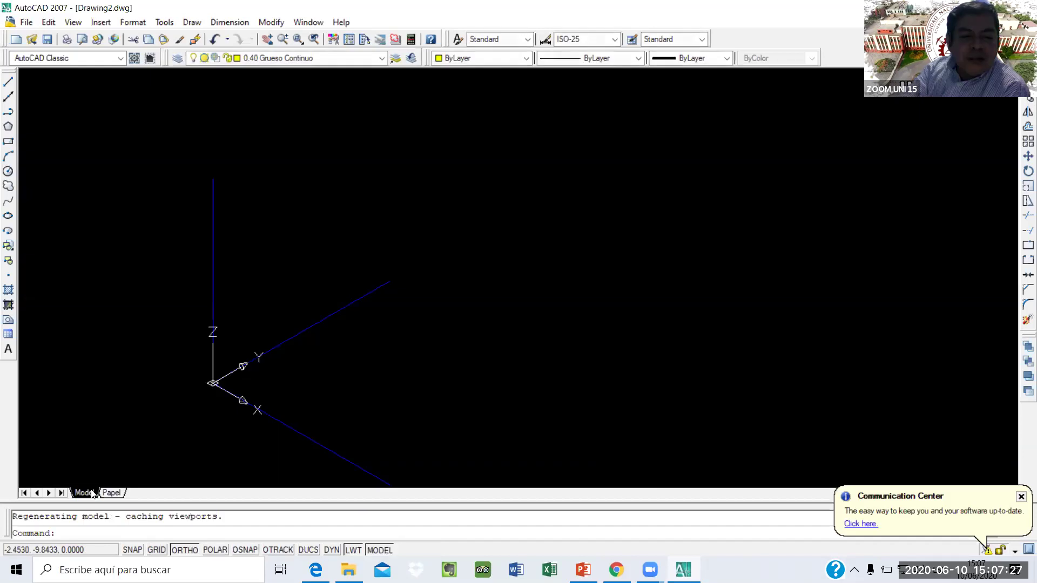
Dismiss the Communication Center notice and turn off Ortho mode for drawing in the 3D view of the axes
mouse_move(310, 345)
middle_down()
mouse_move(310, 307)
mouse_move(329, 289)
middle_up()
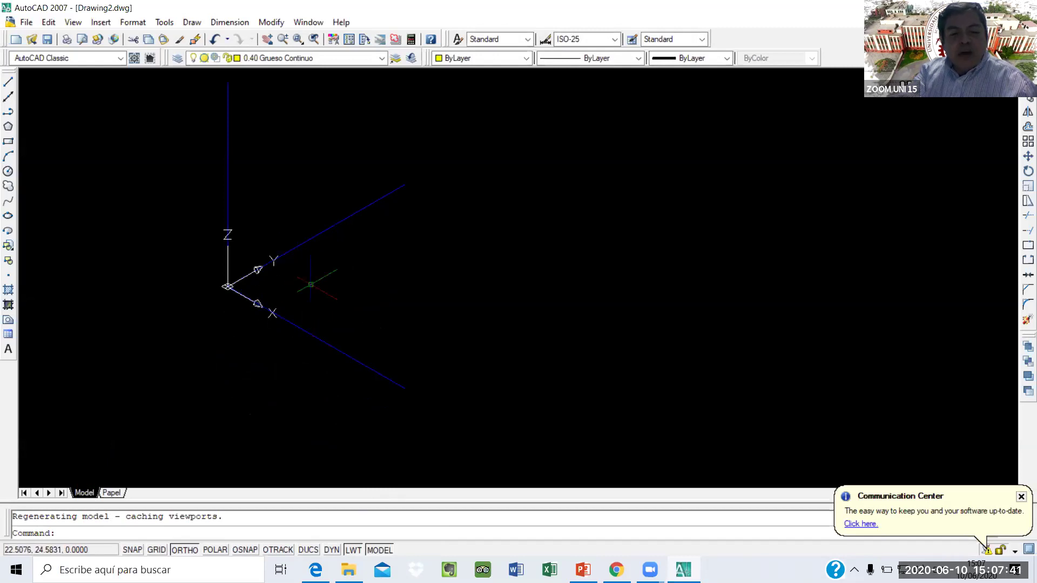
mouse_move(310, 284)
shift+middle_down()
mouse_move(306, 299)
mouse_move(281, 308)
mouse_move(242, 284)
mouse_move(297, 292)
mouse_move(293, 314)
mouse_move(257, 331)
mouse_move(236, 315)
mouse_move(272, 265)
mouse_move(294, 257)
mouse_move(326, 255)
mouse_move(359, 303)
mouse_move(327, 331)
mouse_move(295, 330)
mouse_move(238, 296)
mouse_move(146, 275)
mouse_move(146, 296)
mouse_move(167, 311)
mouse_move(214, 313)
mouse_move(298, 285)
mouse_move(361, 295)
mouse_move(373, 264)
mouse_move(335, 306)
mouse_move(289, 296)
shift+middle_up()
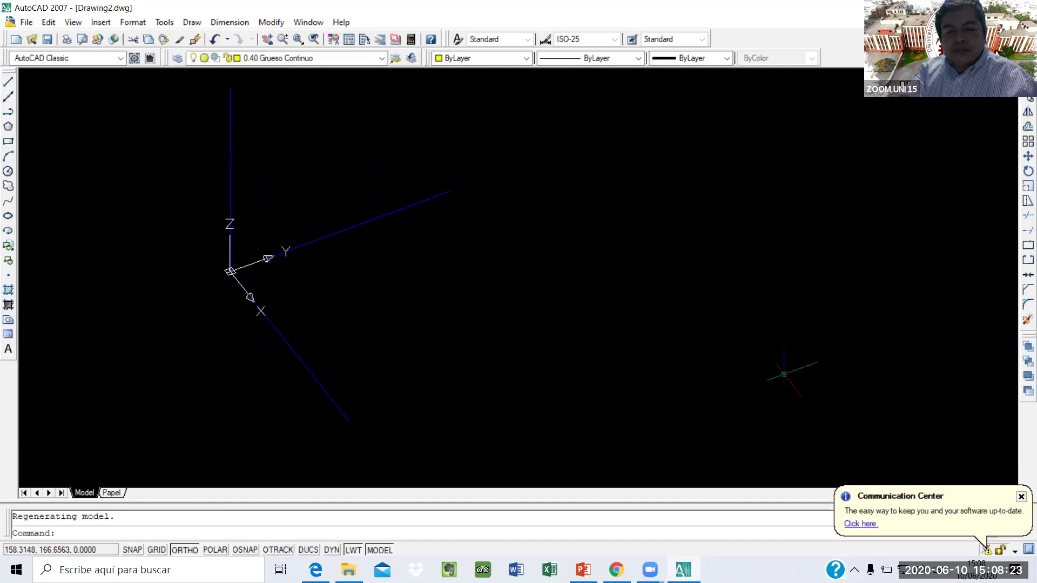
click(1020, 497)
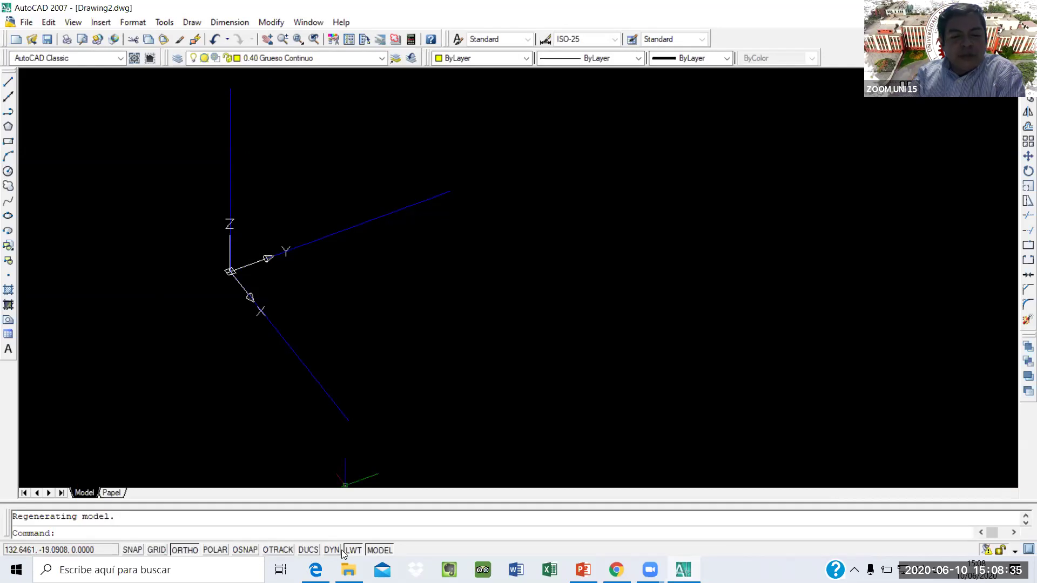
click(183, 549)
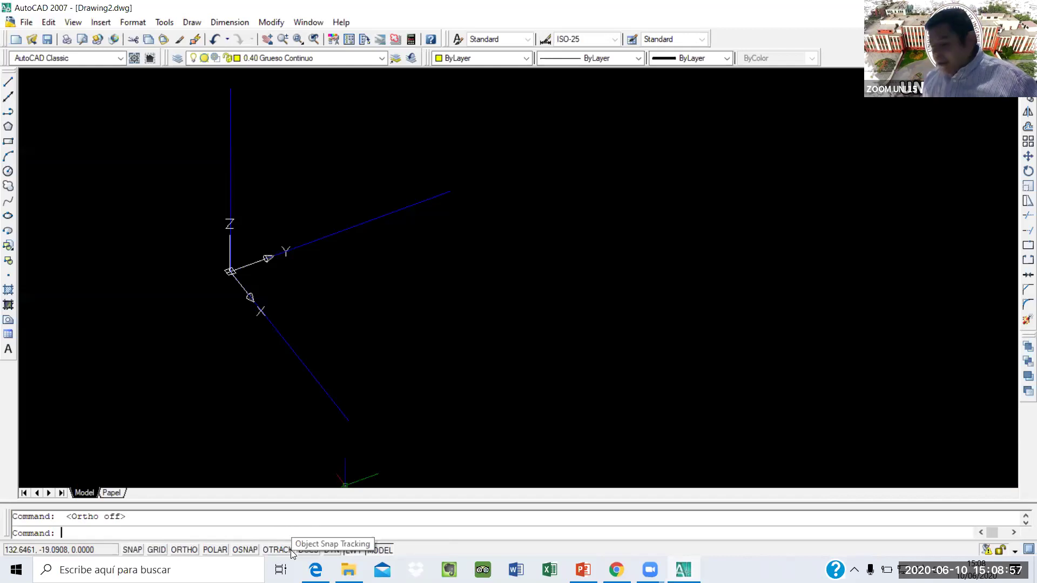
Draw a line in model space from point 100,25,40 to point 50,100,25
text(line)
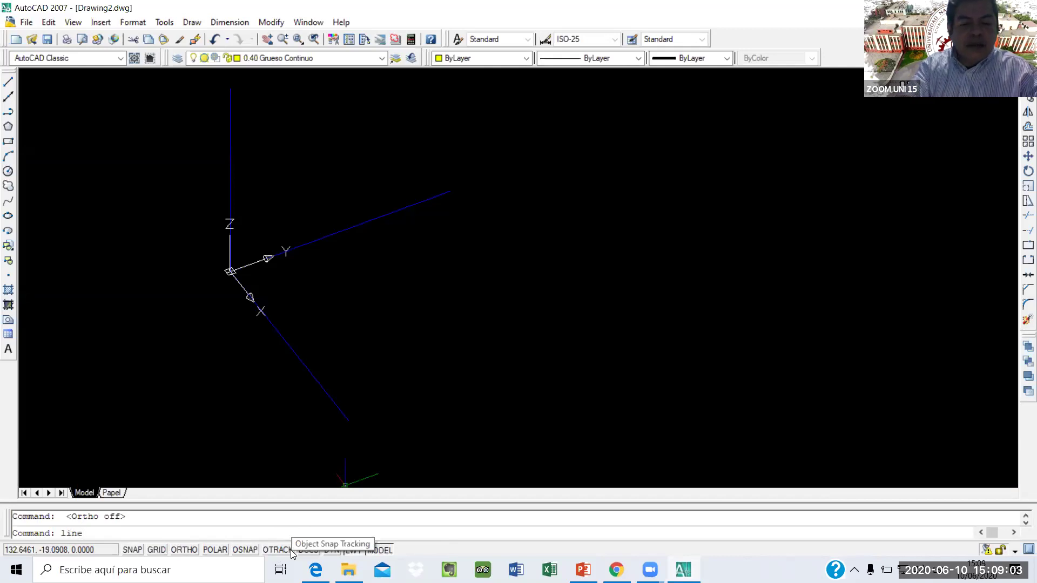
key(Return)
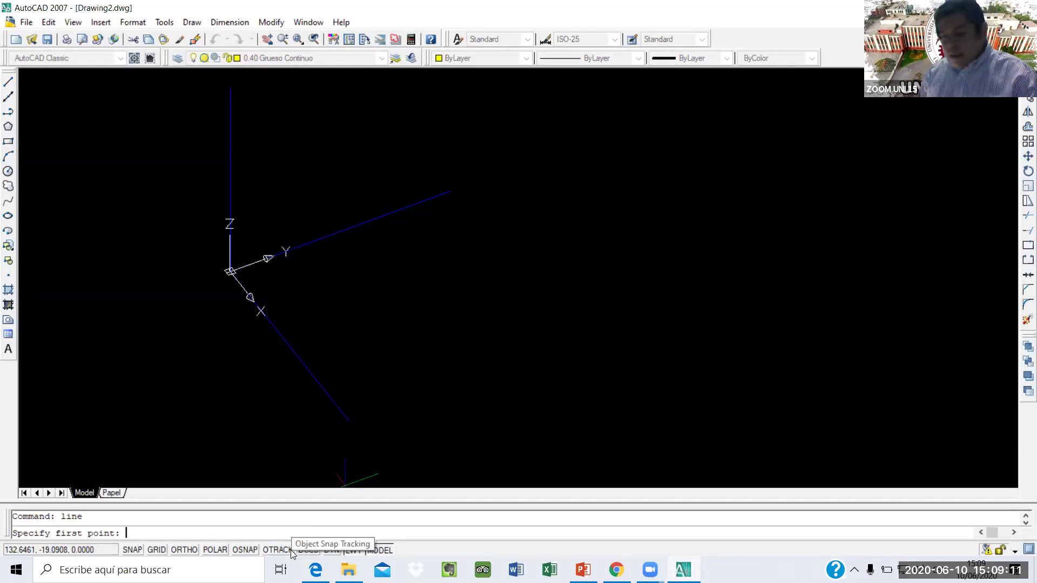
text(10)
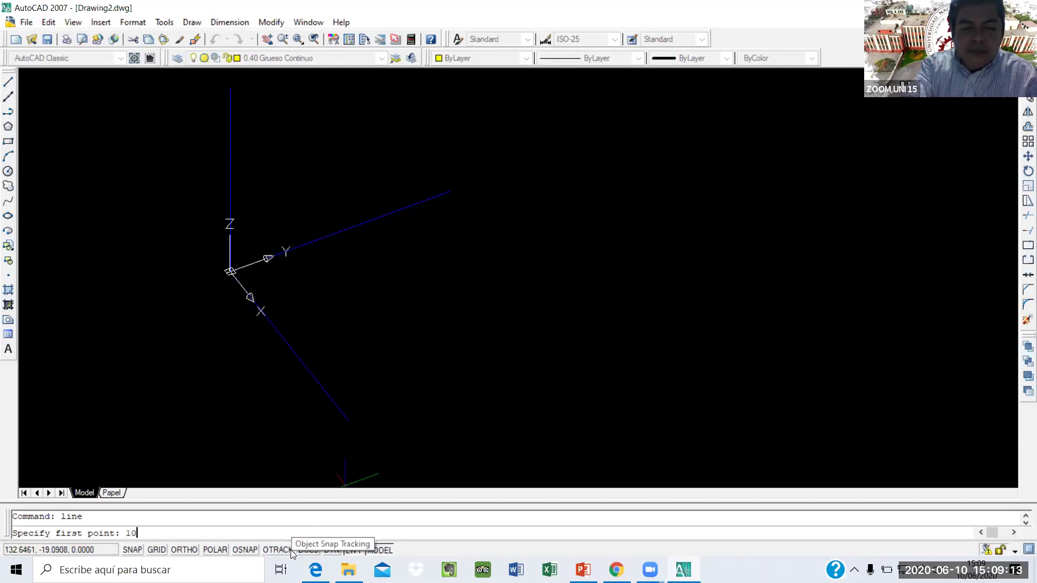
text(0,)
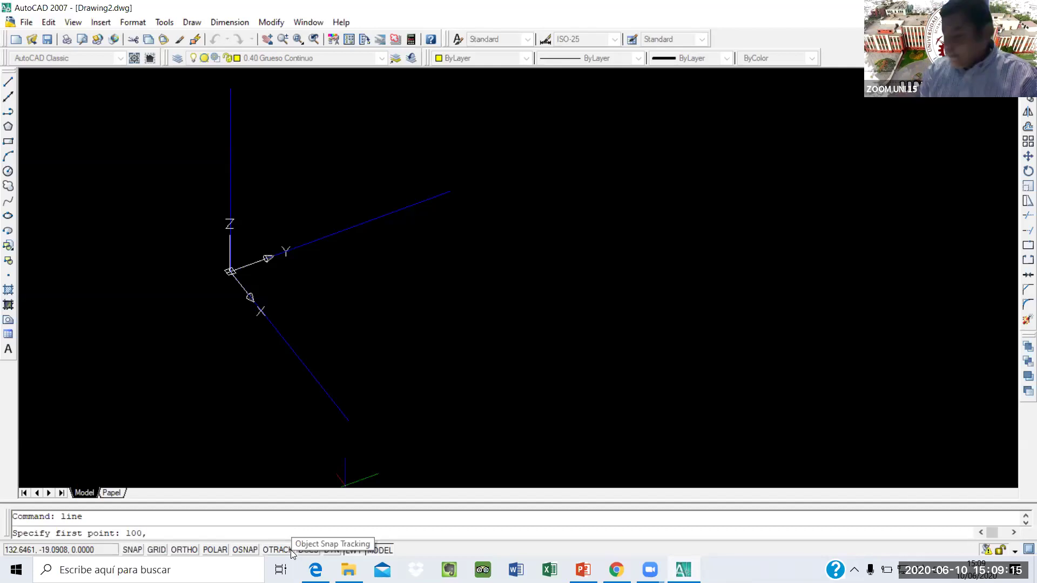
text(25,)
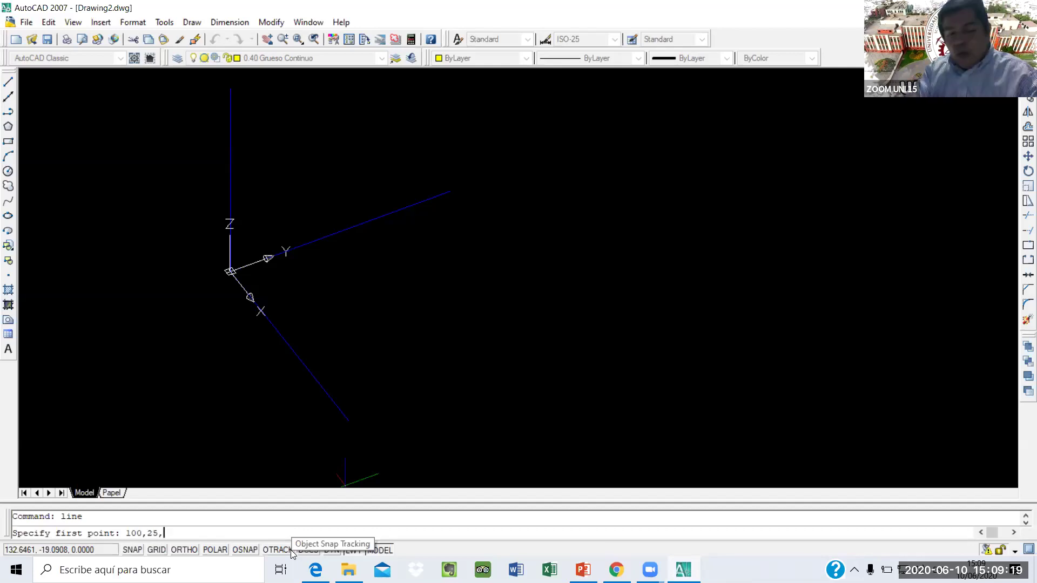
text(40)
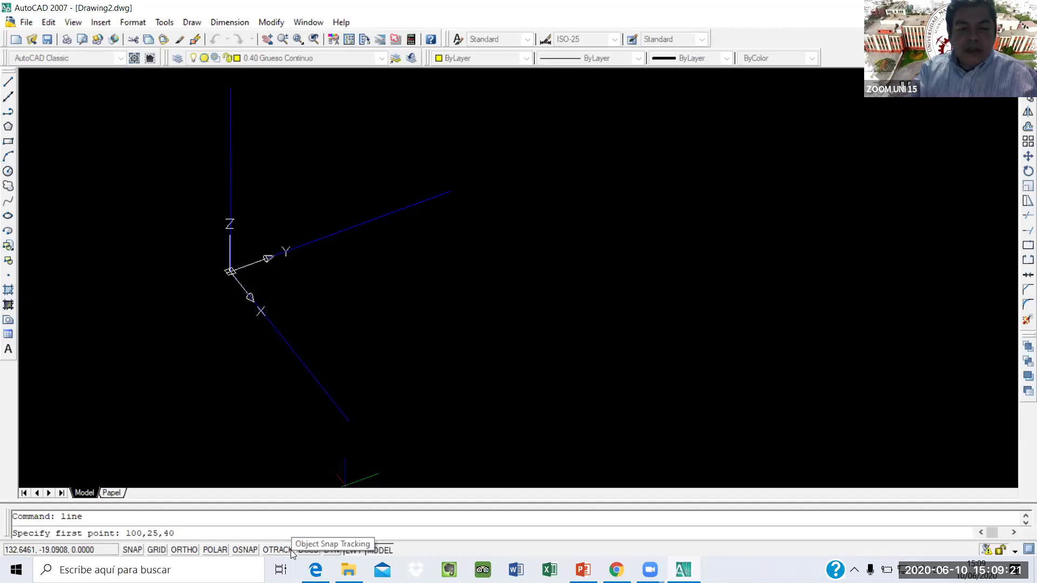
key(Return)
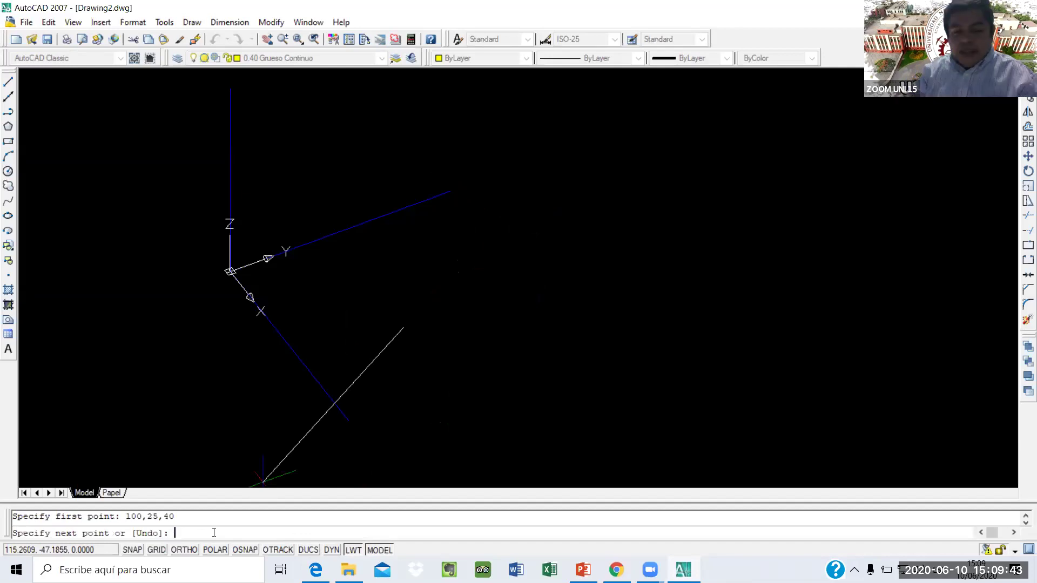
text(50,)
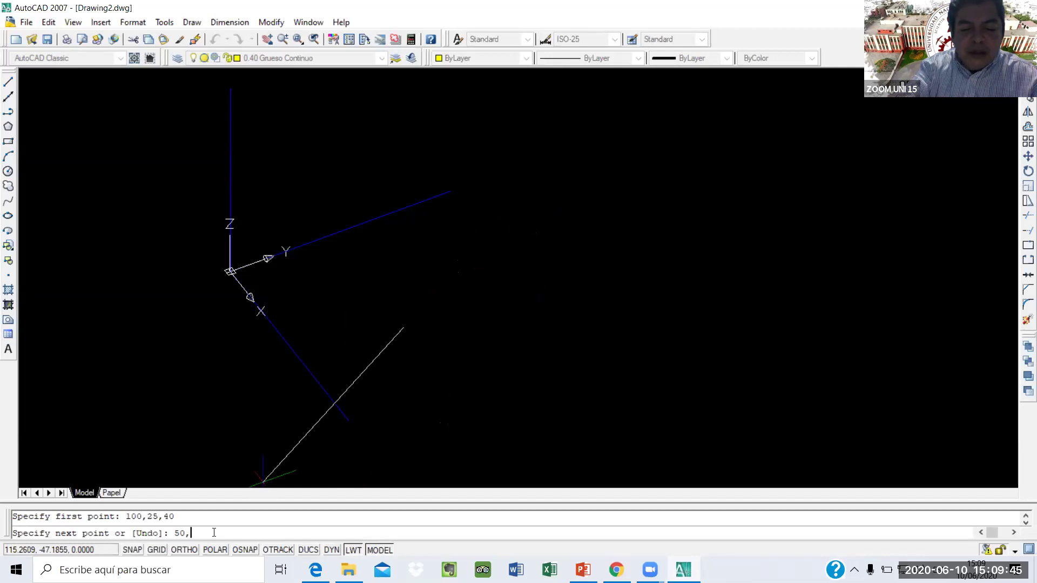
text(100,25)
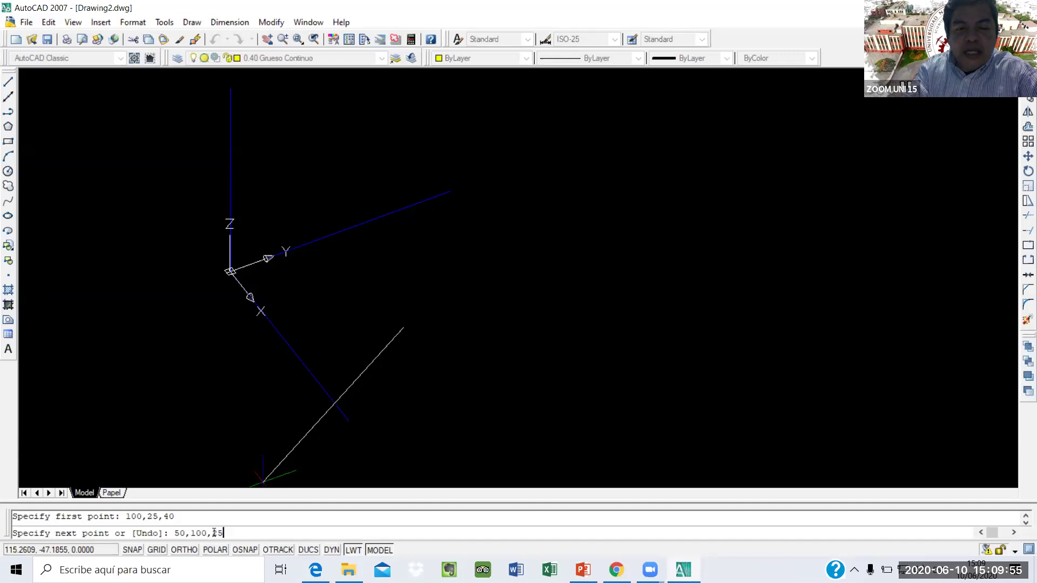
key(Return)
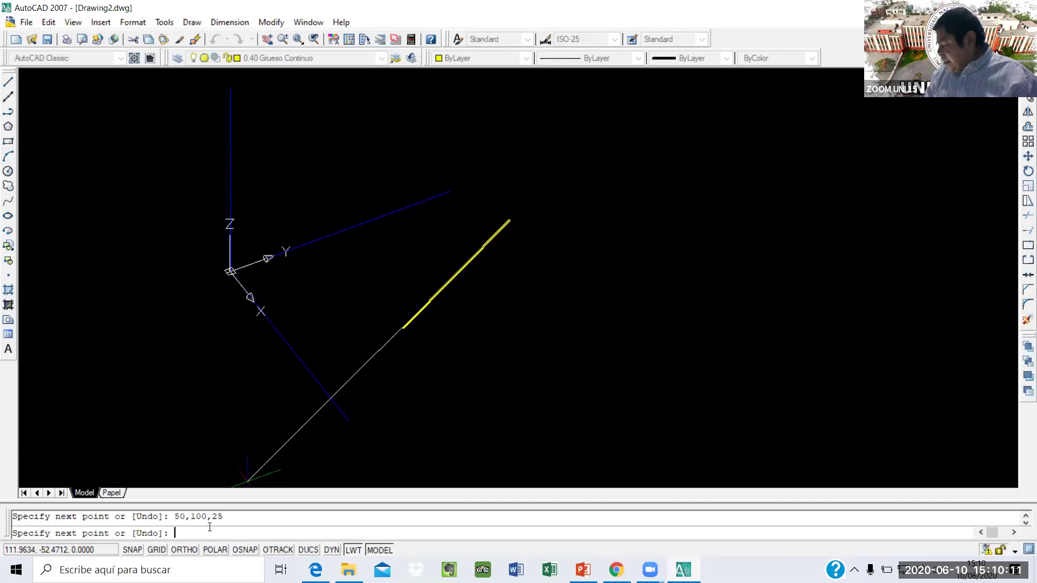
Continue the line to point 20,45,100 and close it back to the start to form a triangle
text(20,)
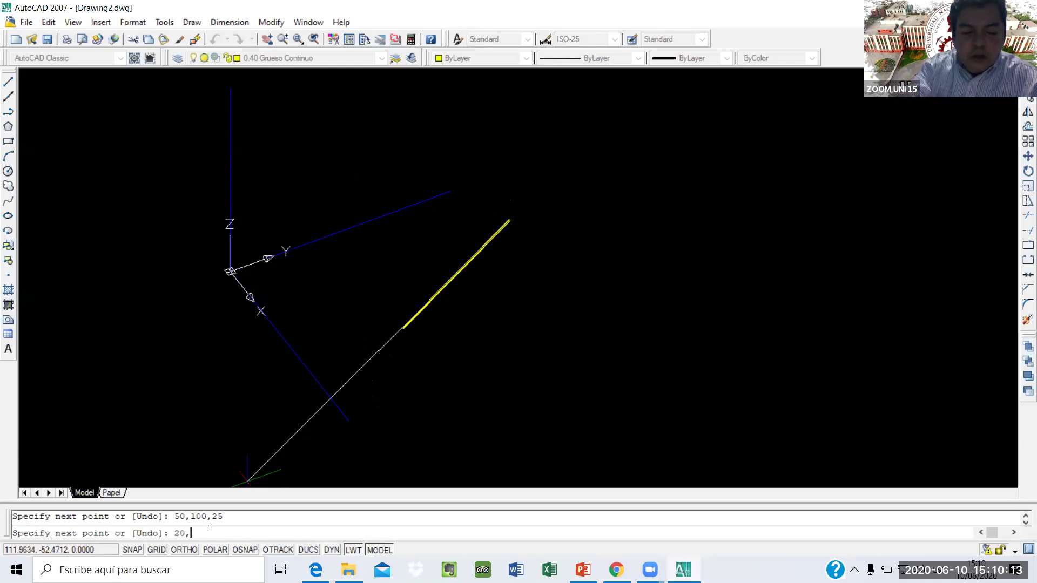
text(45)
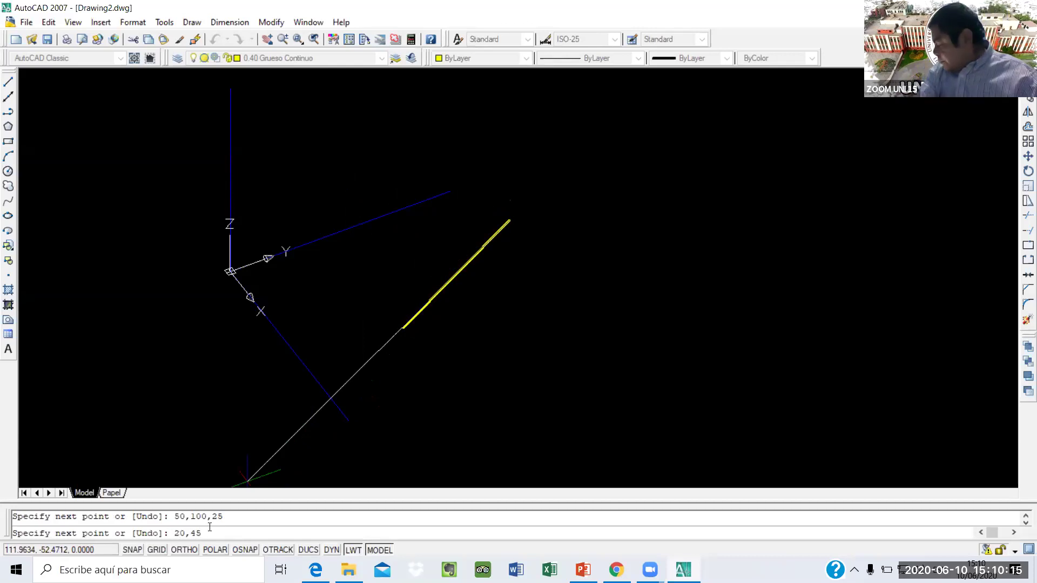
text(,100)
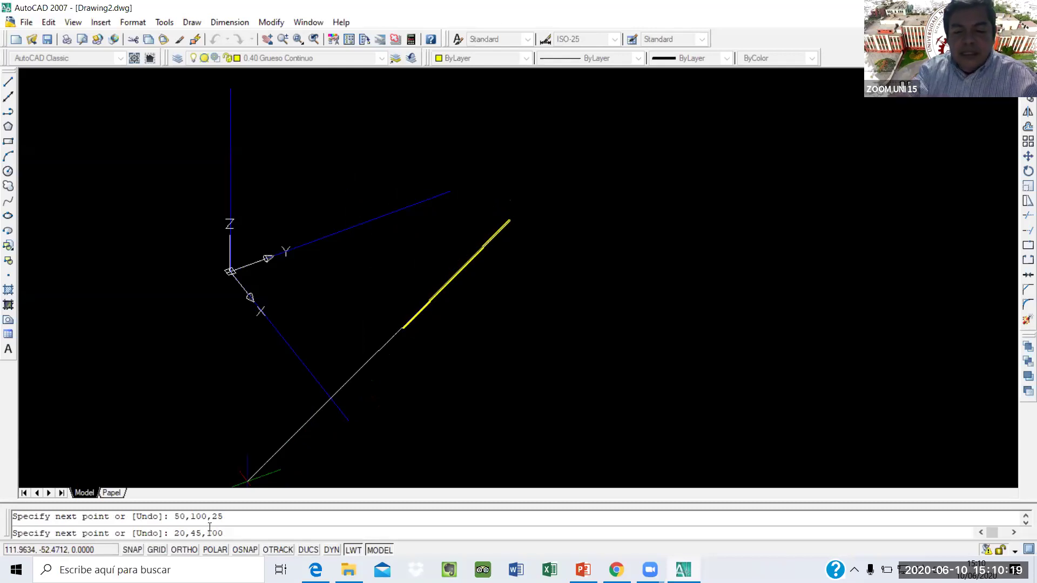
key(Return)
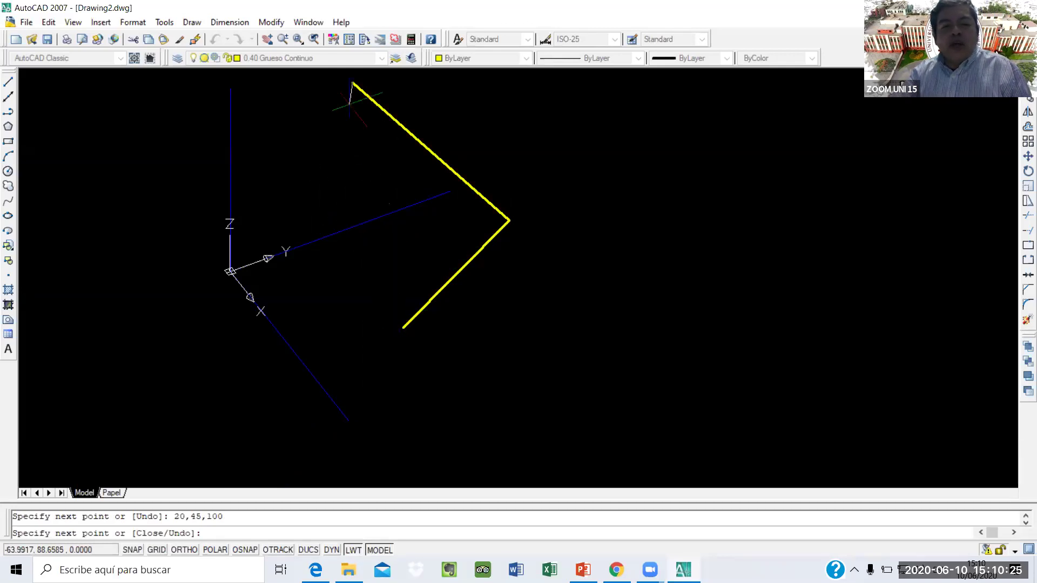
text(c)
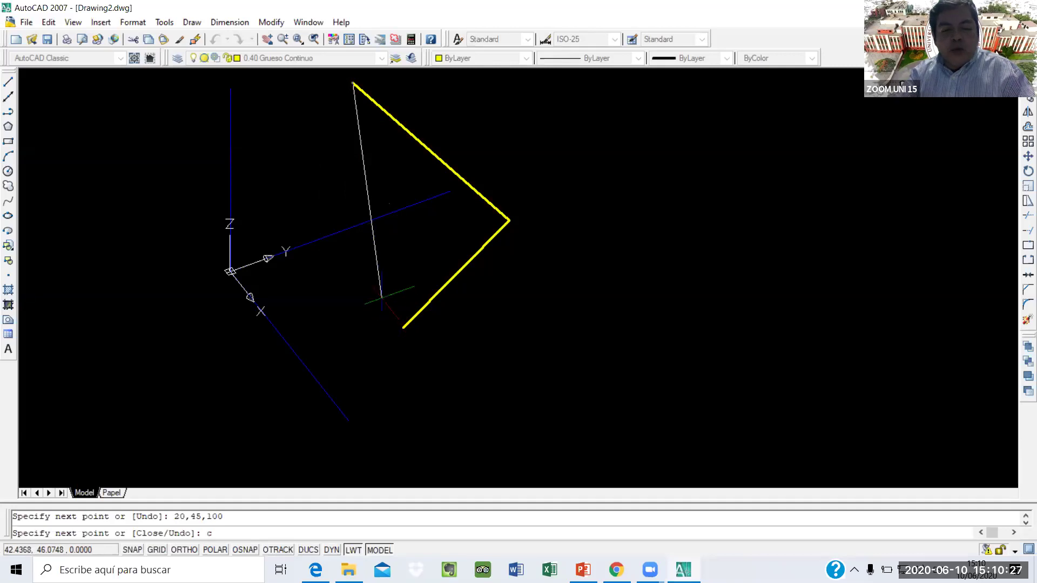
key(Return)
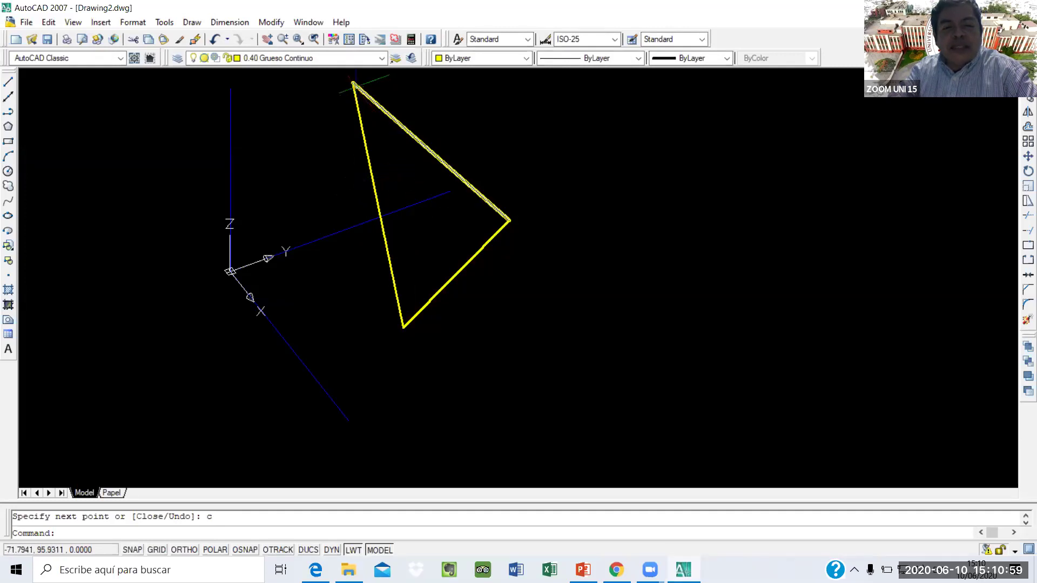
click(355, 92)
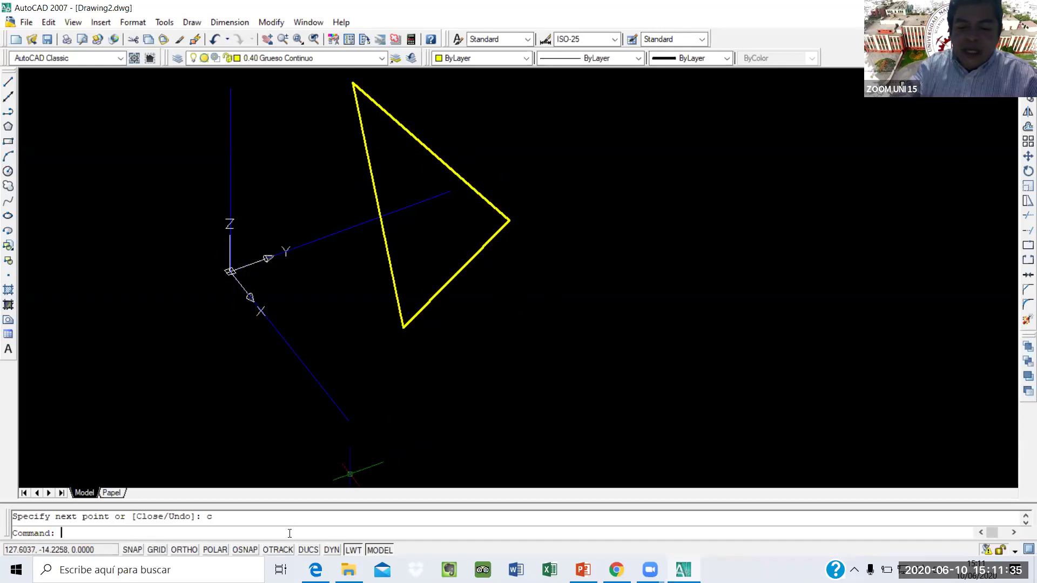
Place a point object at coordinates 0,45,85
text(point)
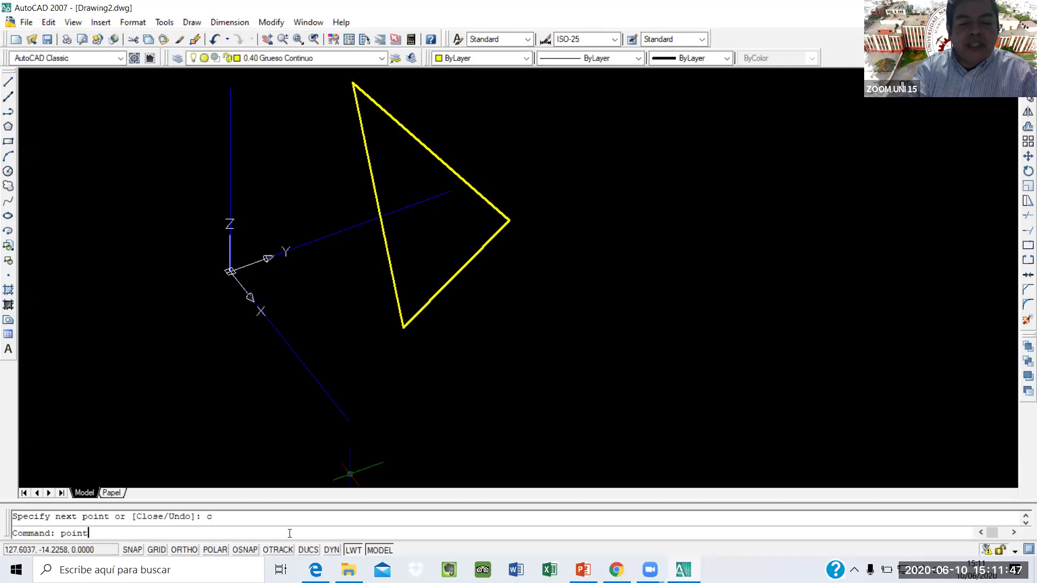
key(BackSpace)
key(BackSpace)
key(BackSpace)
key(BackSpace)
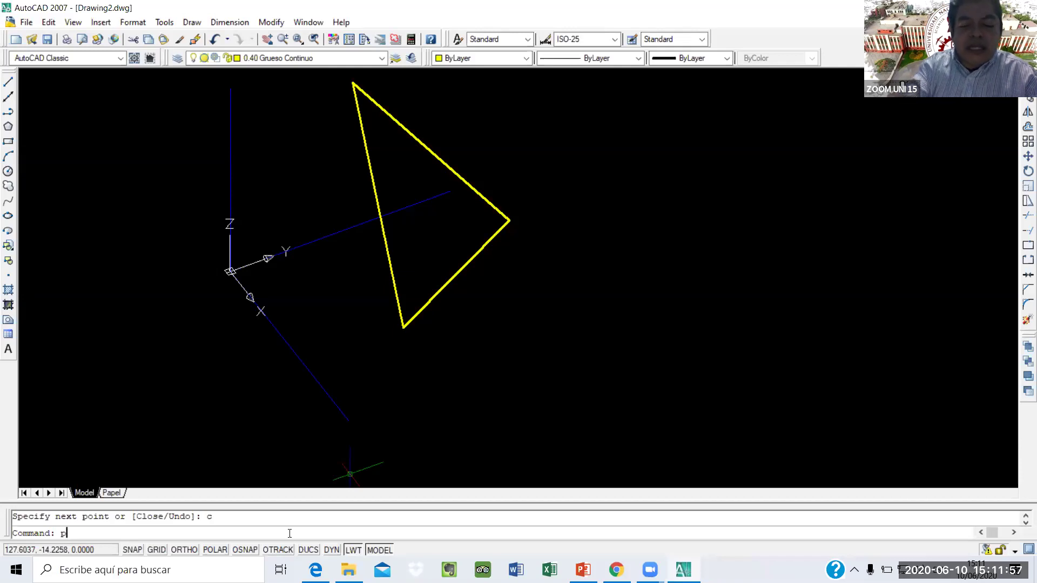
text(oint)
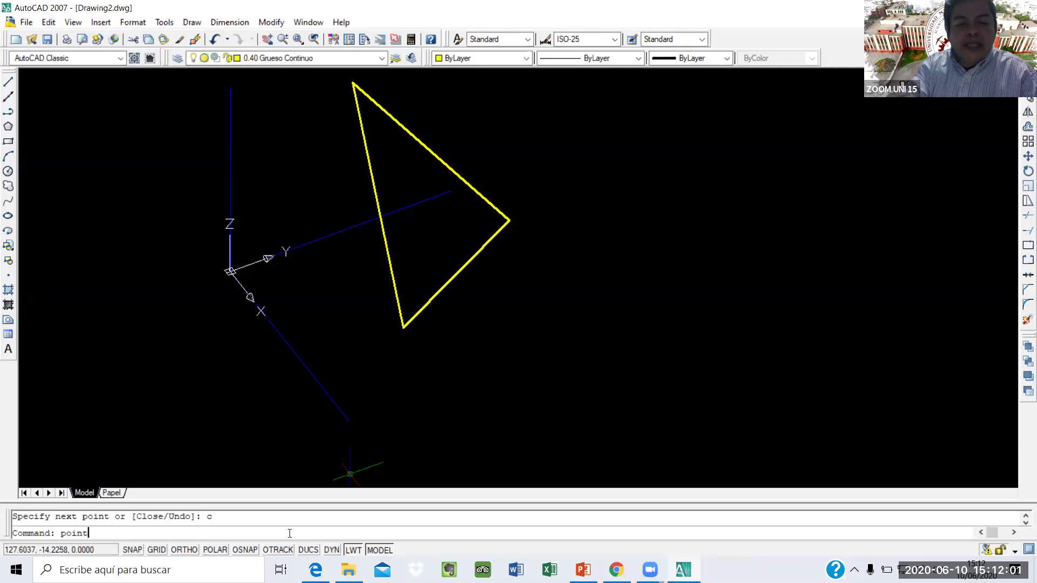
key(Return)
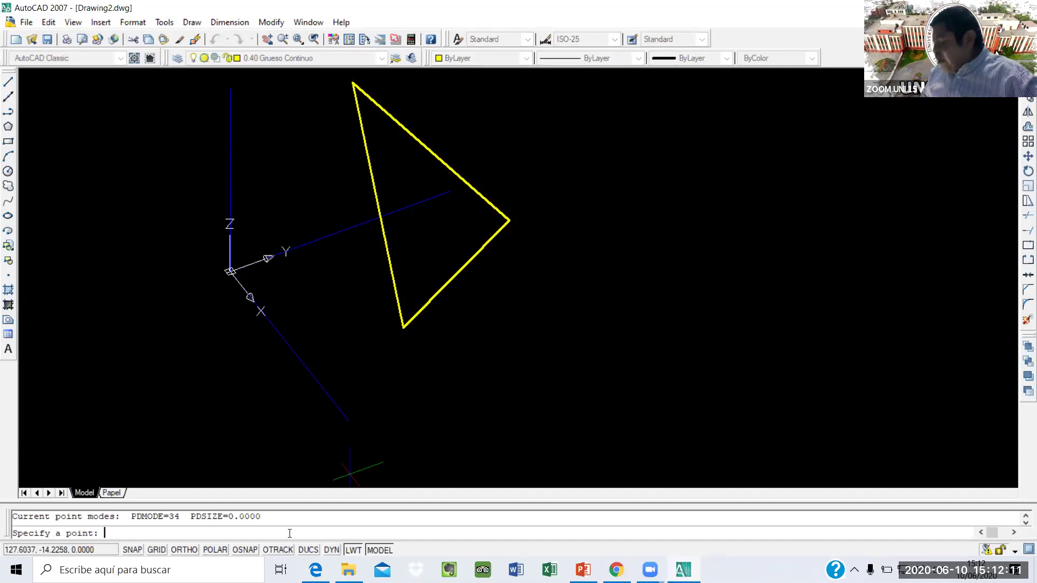
text(0,4)
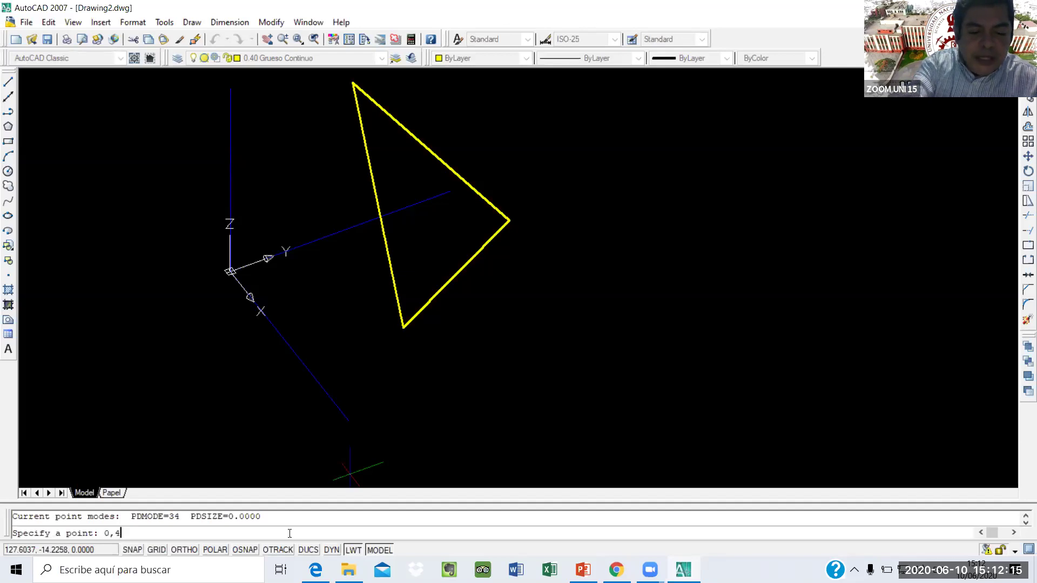
text(5,)
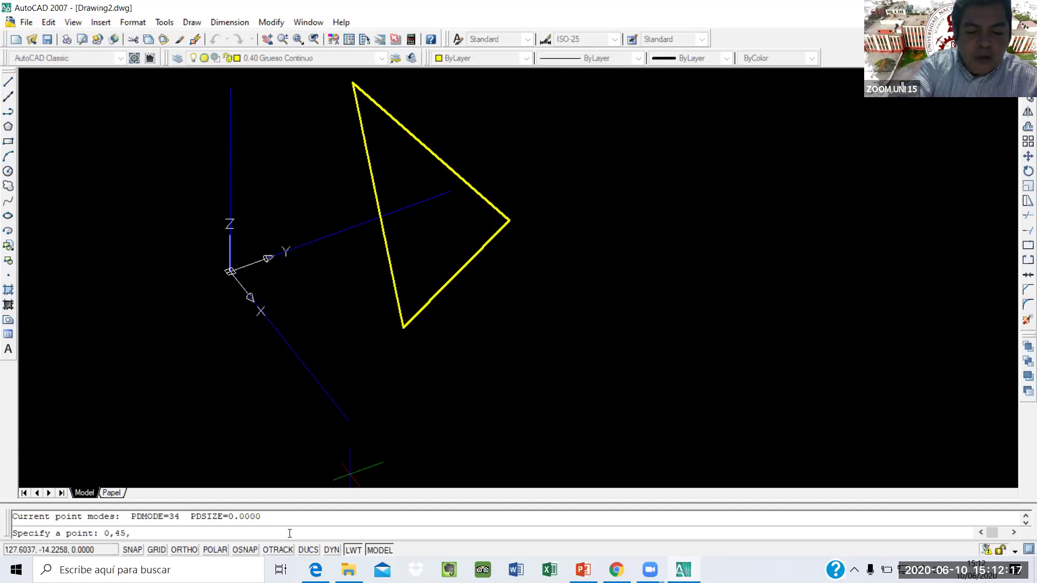
text(85)
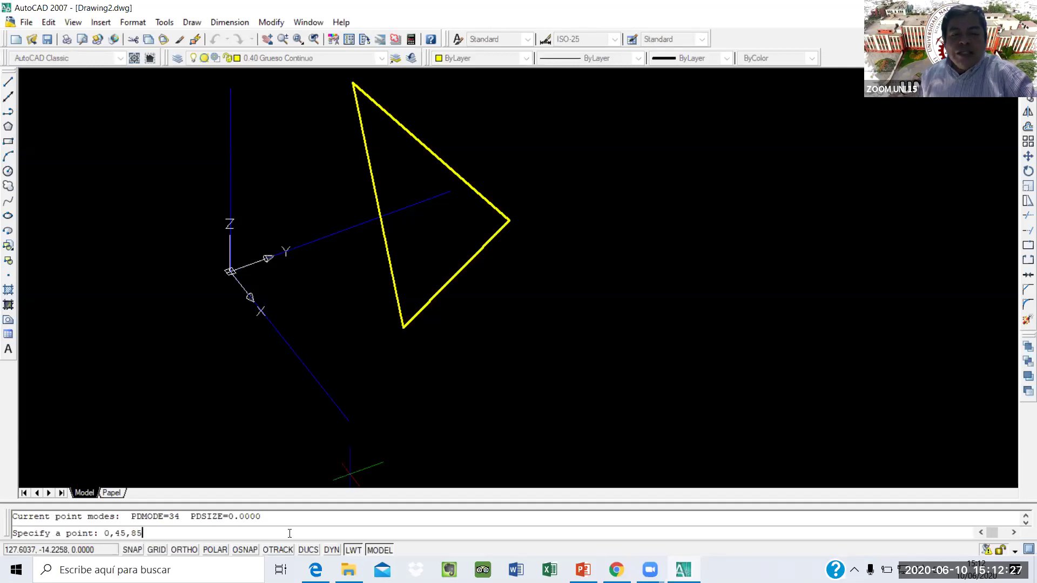
key(Return)
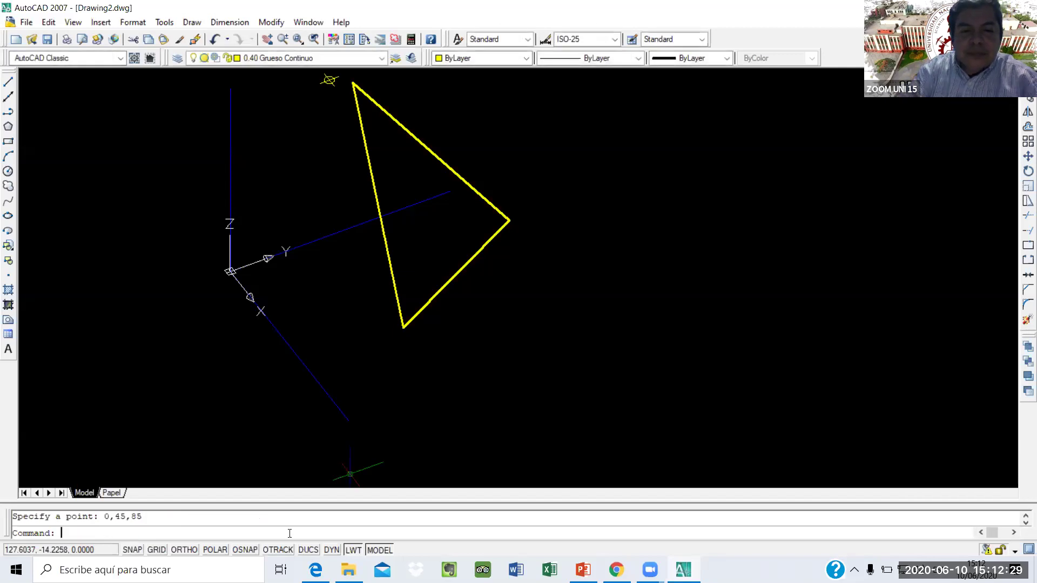
scroll(298, 168, down, 1)
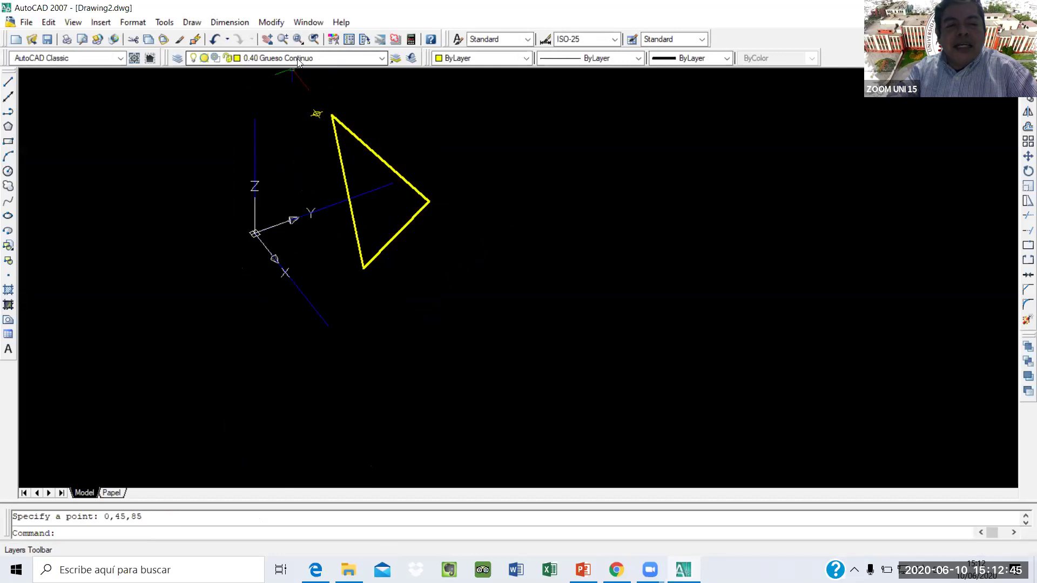
click(382, 59)
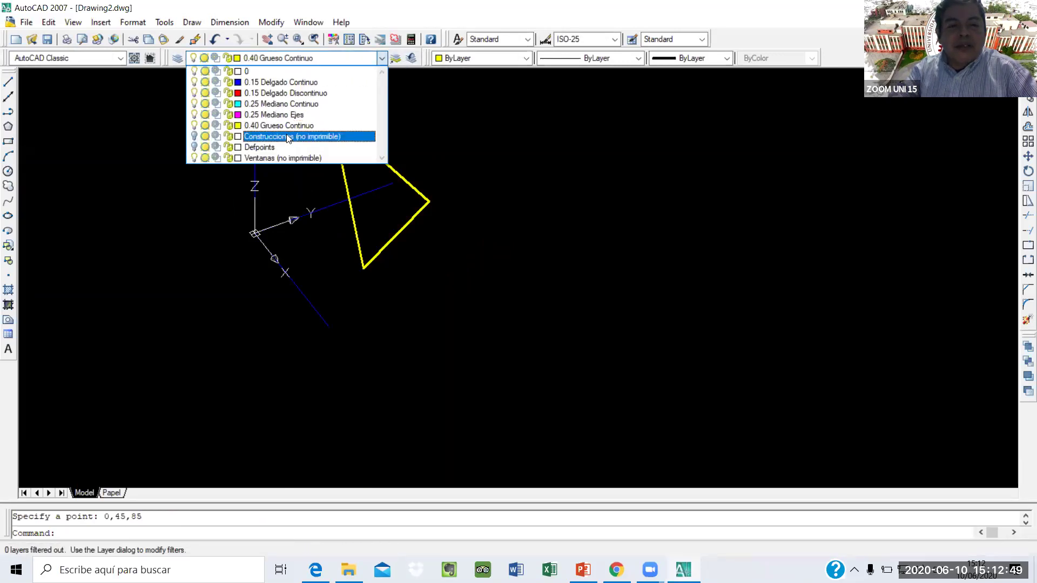
click(455, 77)
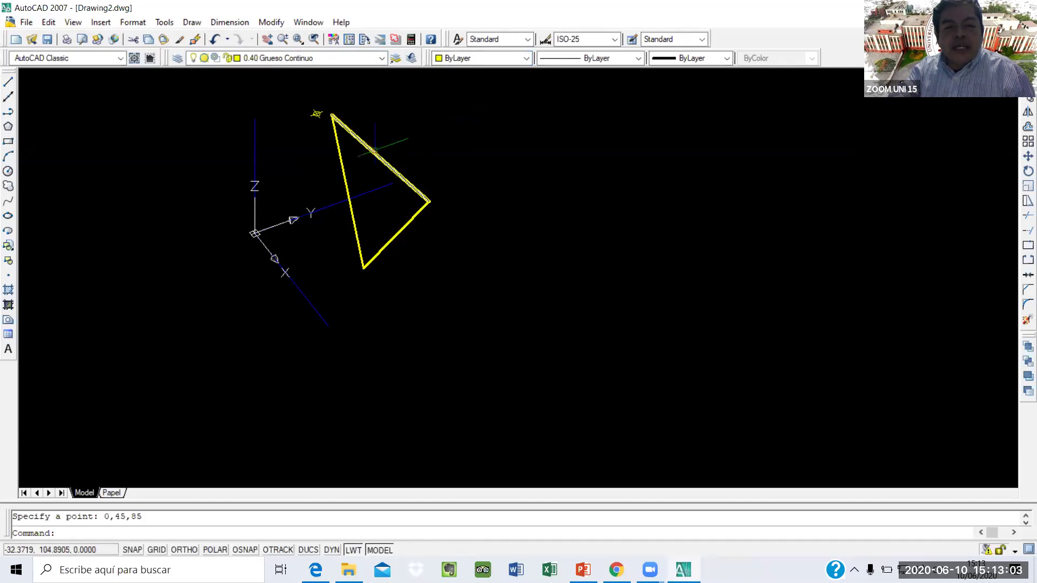
Change the colour of the triangle's three edges to green
click(375, 153)
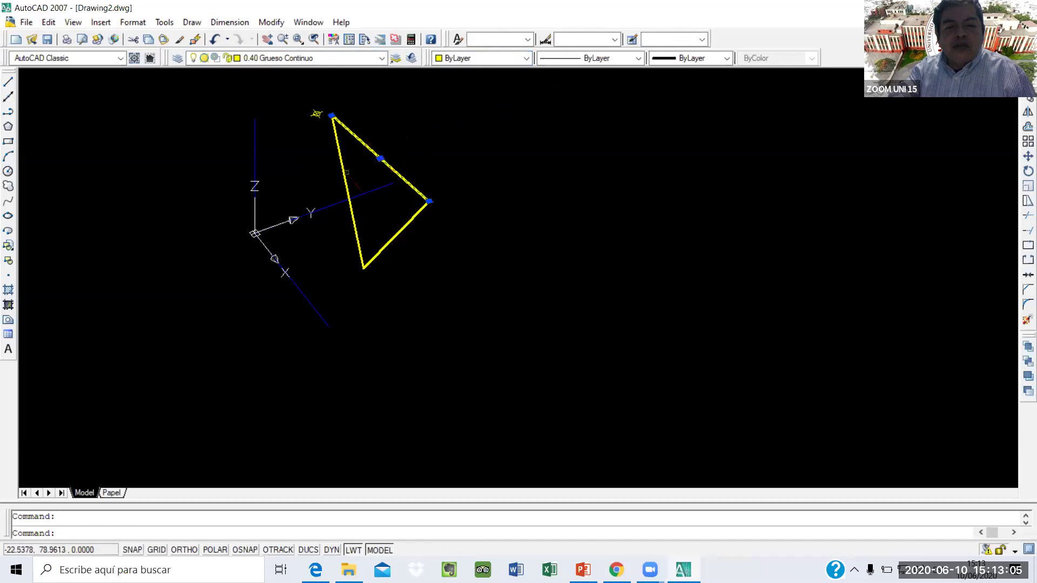
click(343, 168)
click(414, 217)
click(524, 60)
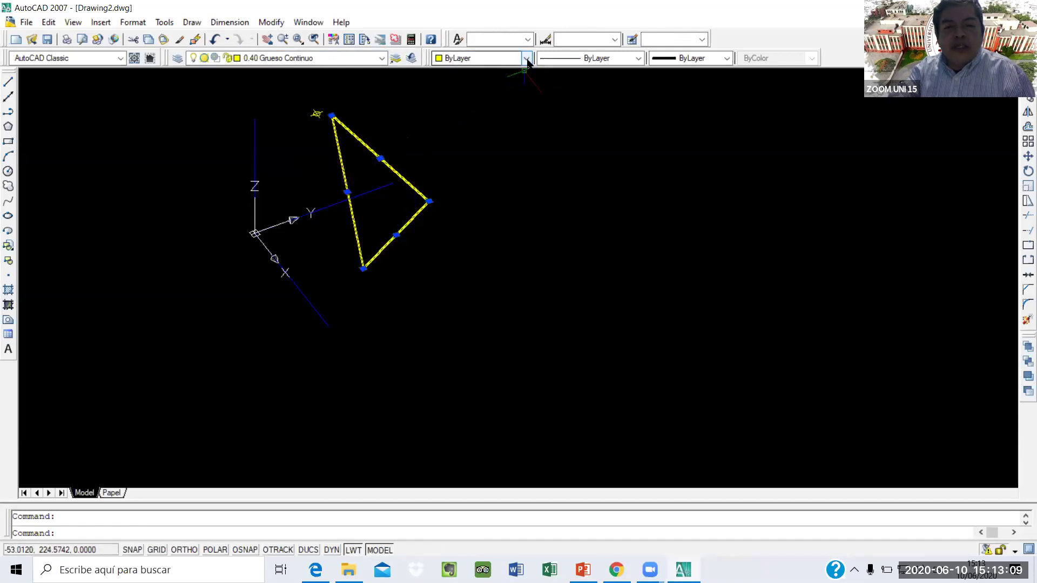
click(475, 114)
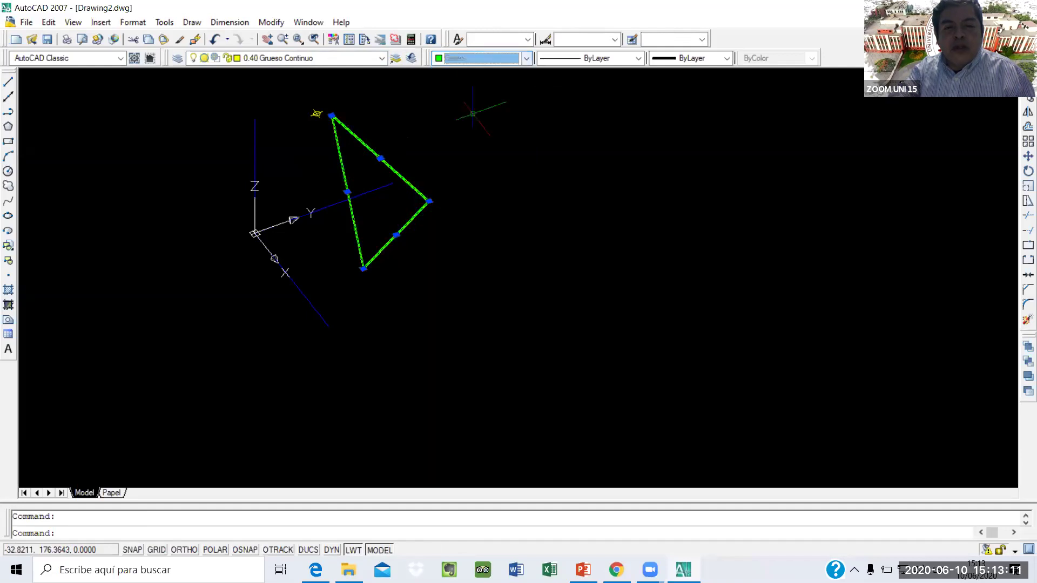
Review the exercise statement in PowerPoint, then return to AutoCAD and orbit the model until the triangle is seen edge-on
key(Escape)
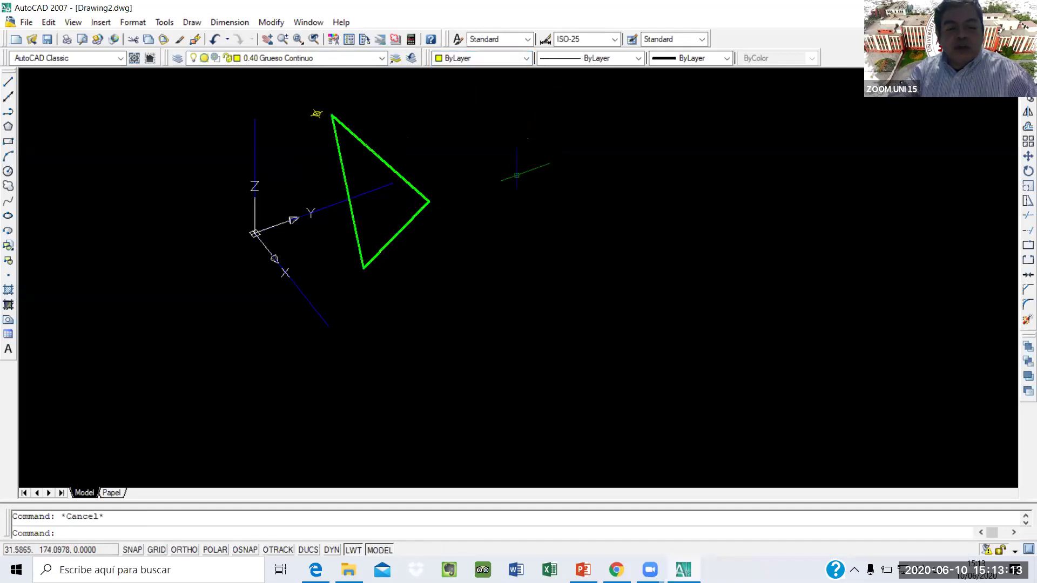
scroll(521, 170, down, 1)
scroll(521, 169, up, 2)
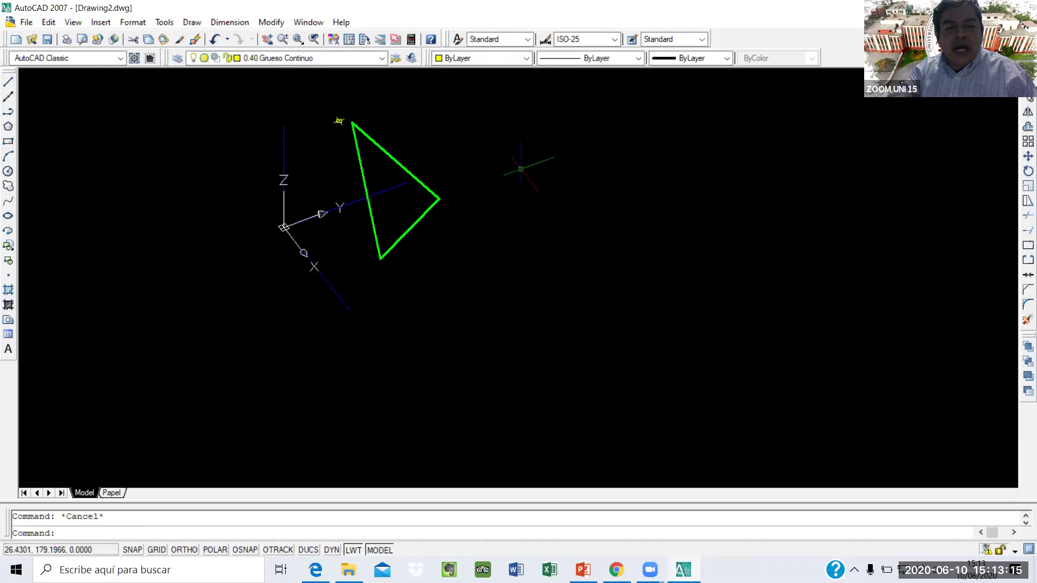
scroll(521, 169, up, 1)
middle_drag(391, 137, 618, 170)
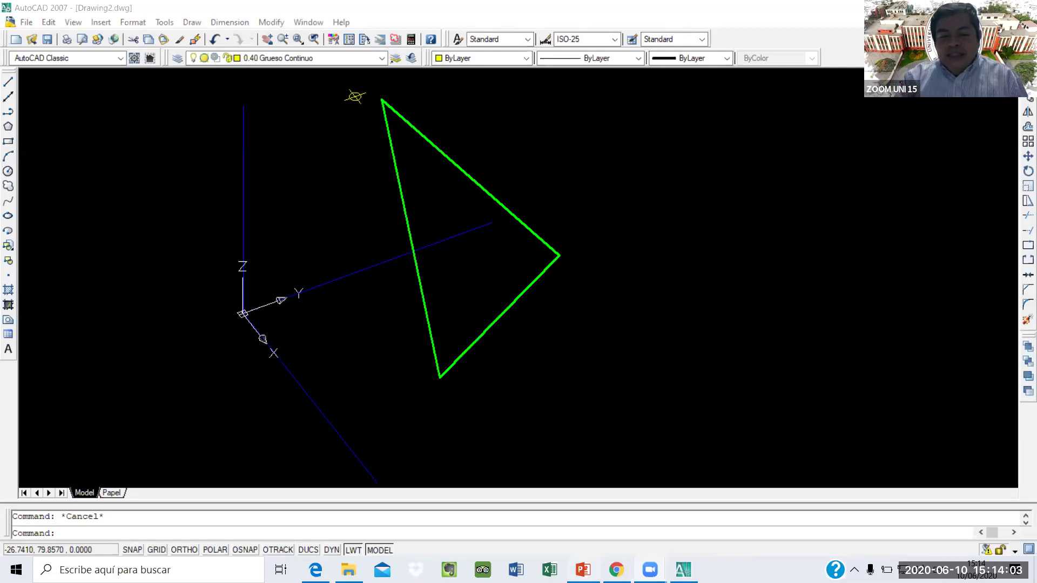
click(583, 569)
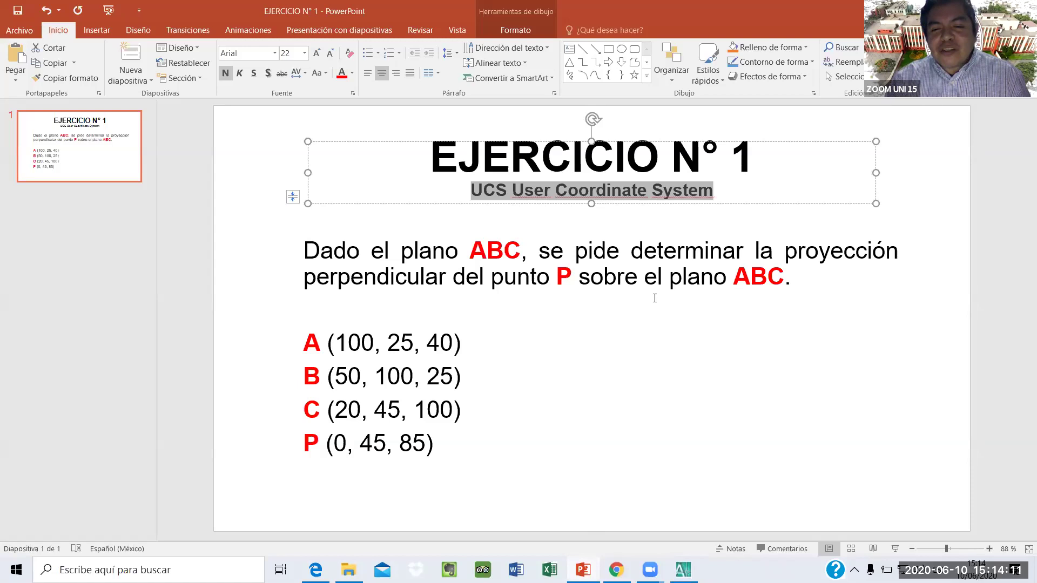
click(683, 570)
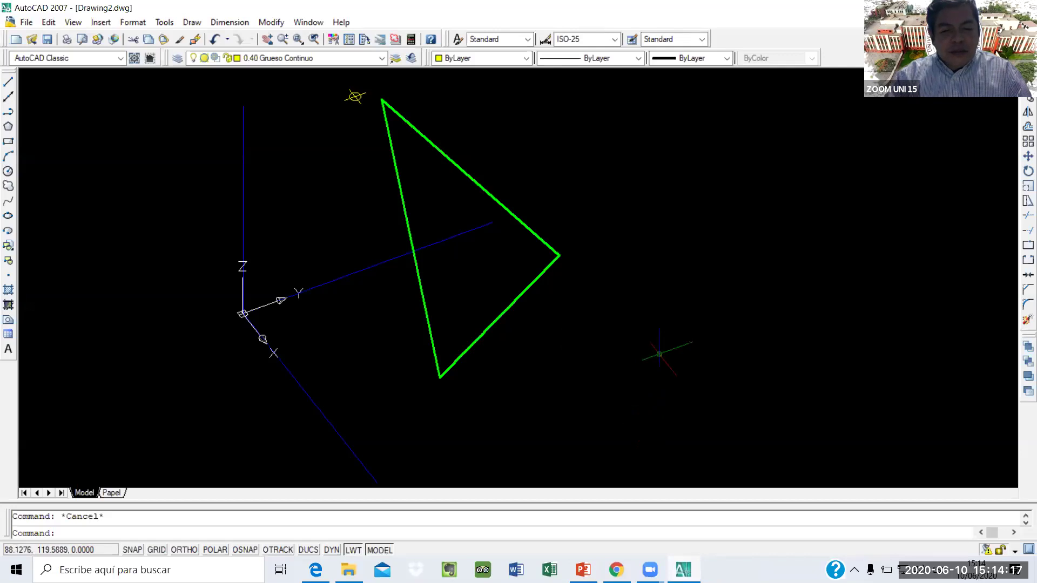
mouse_move(661, 353)
shift+middle_down()
mouse_move(632, 352)
mouse_move(676, 249)
shift+middle_up()
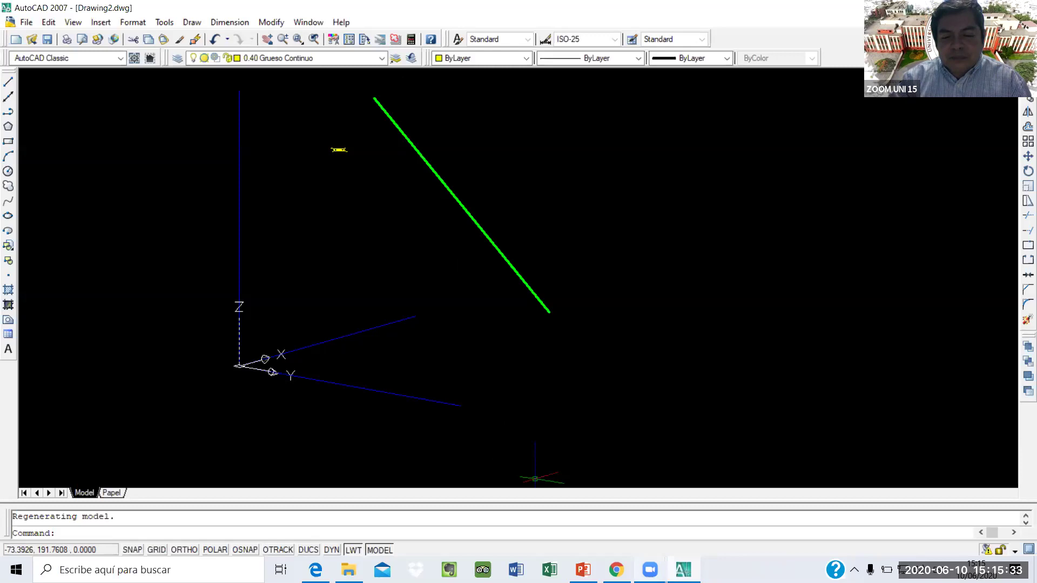
Switch to the browser, open the Wikipedia article on AutoCAD and highlight the phrase "Computer Assisted Design"
key(alt+Tab)
click(564, 16)
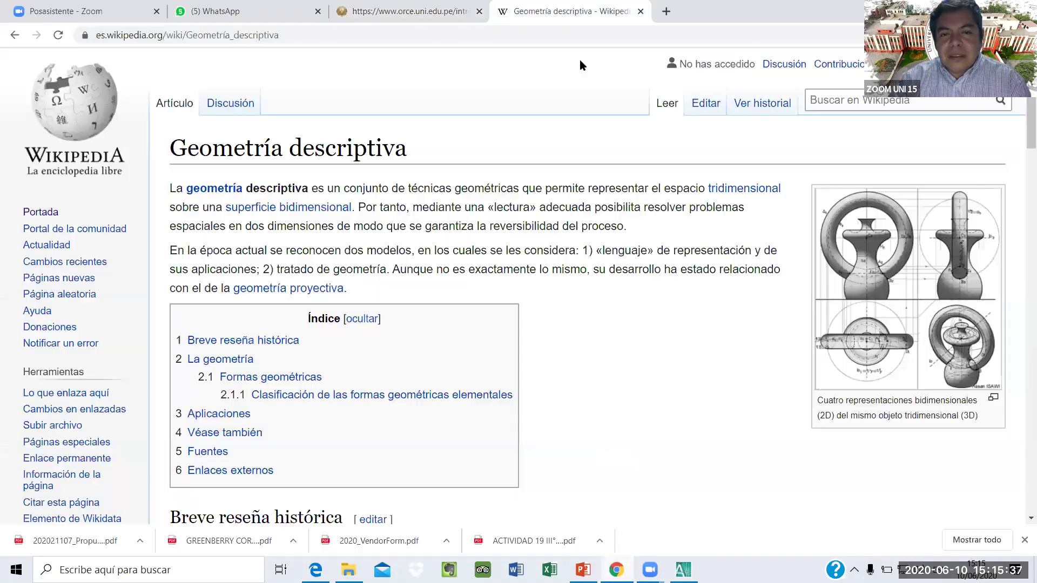
scroll(465, 211, down, 2)
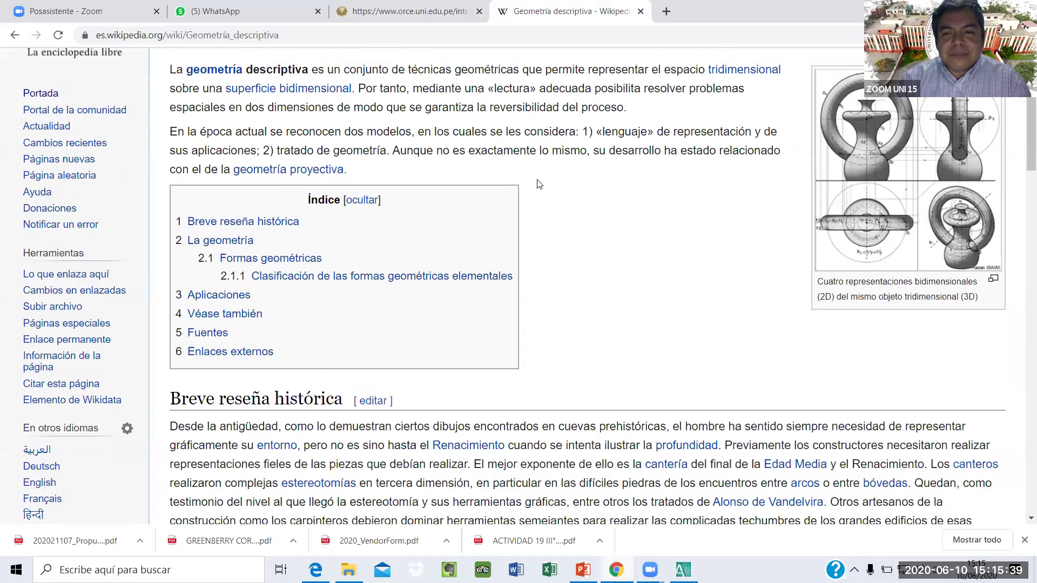
scroll(790, 98, up, 2)
click(844, 101)
text(autocad)
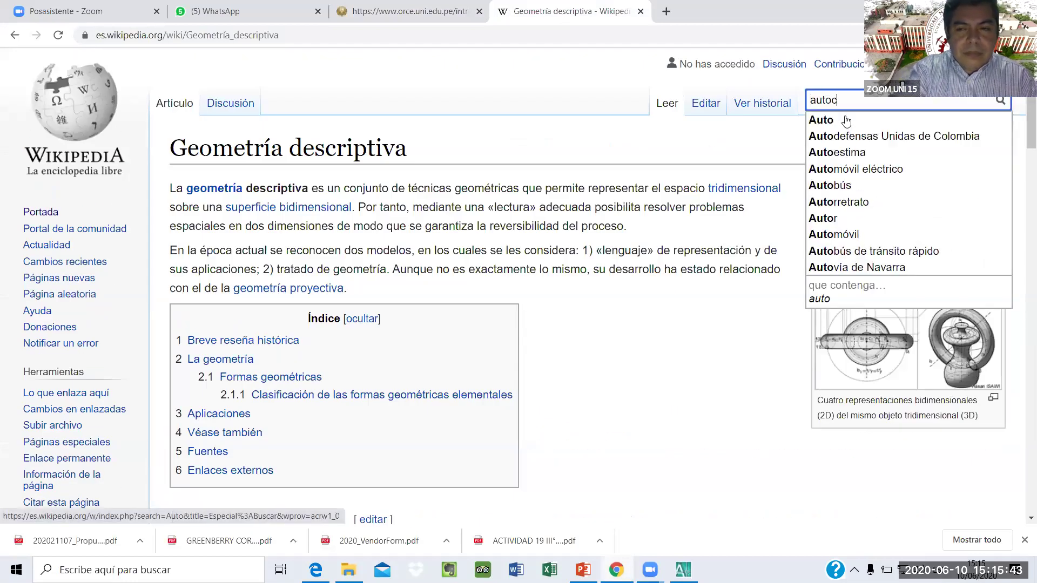
click(847, 119)
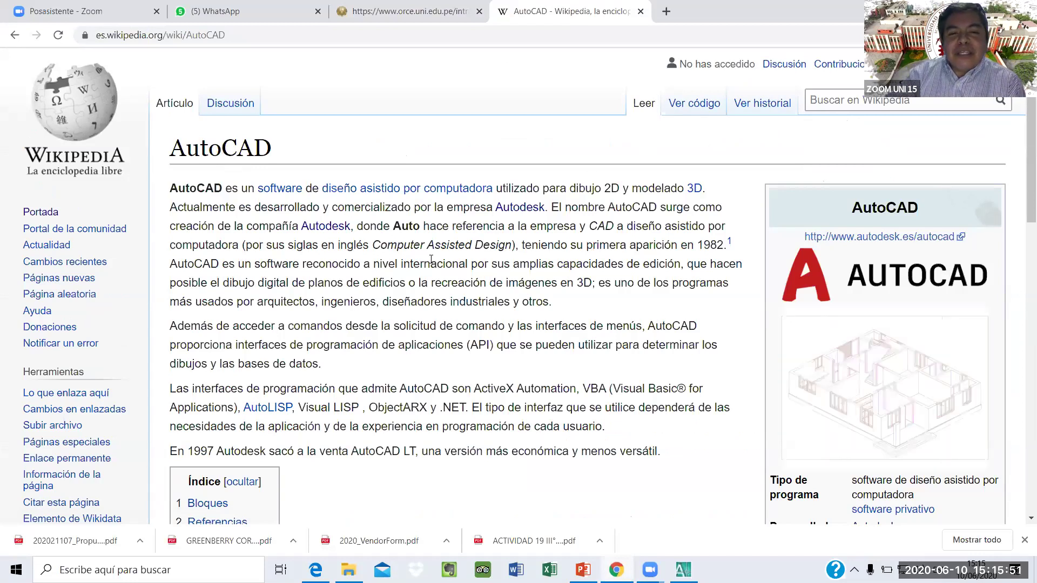
drag(373, 245, 519, 244)
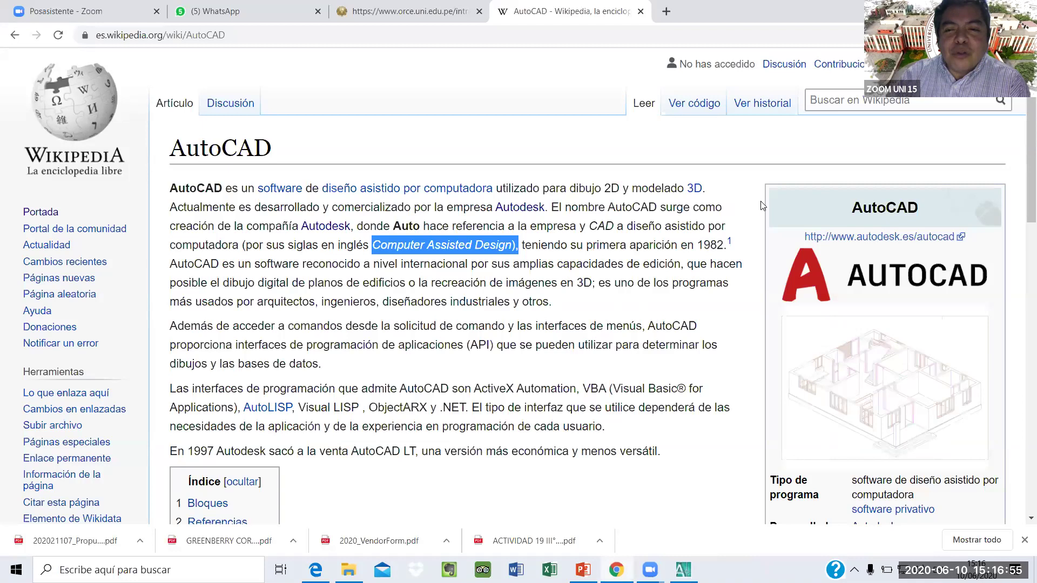
Look up the Wikipedia article on Autodesk, the company, and return to the AutoCAD drawing
click(826, 98)
text(a)
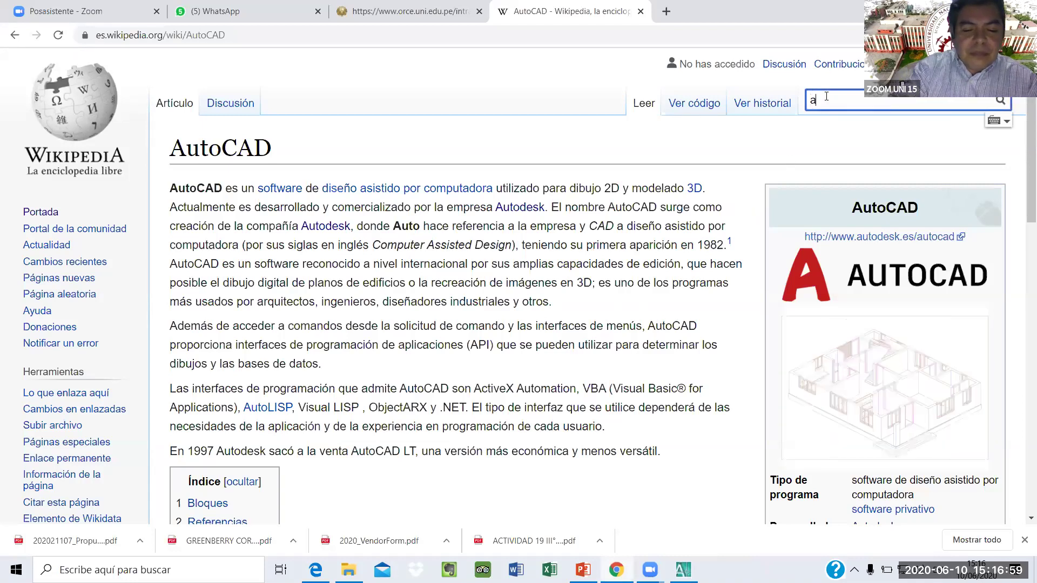
text(utodes)
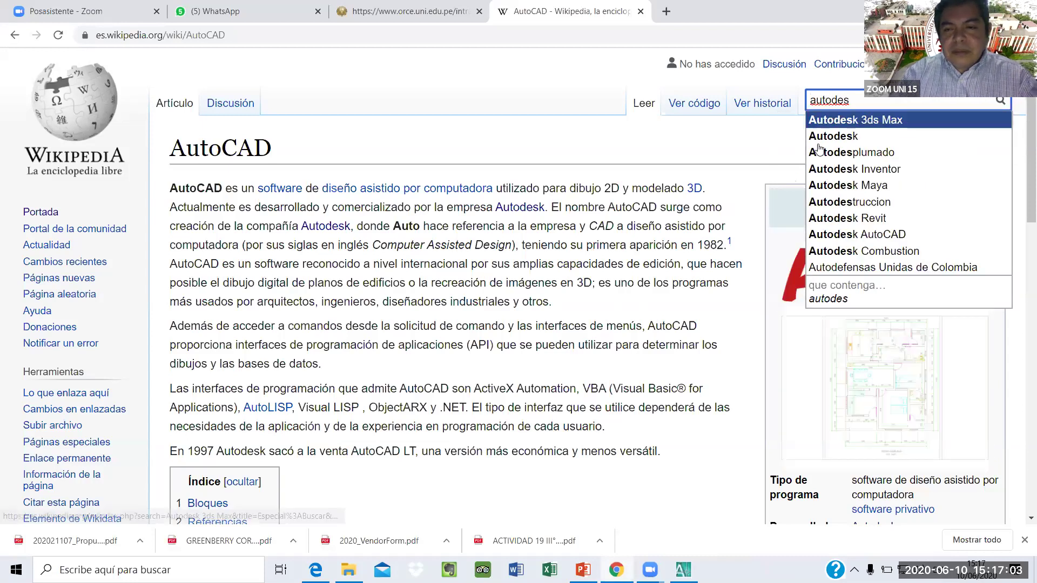
click(829, 135)
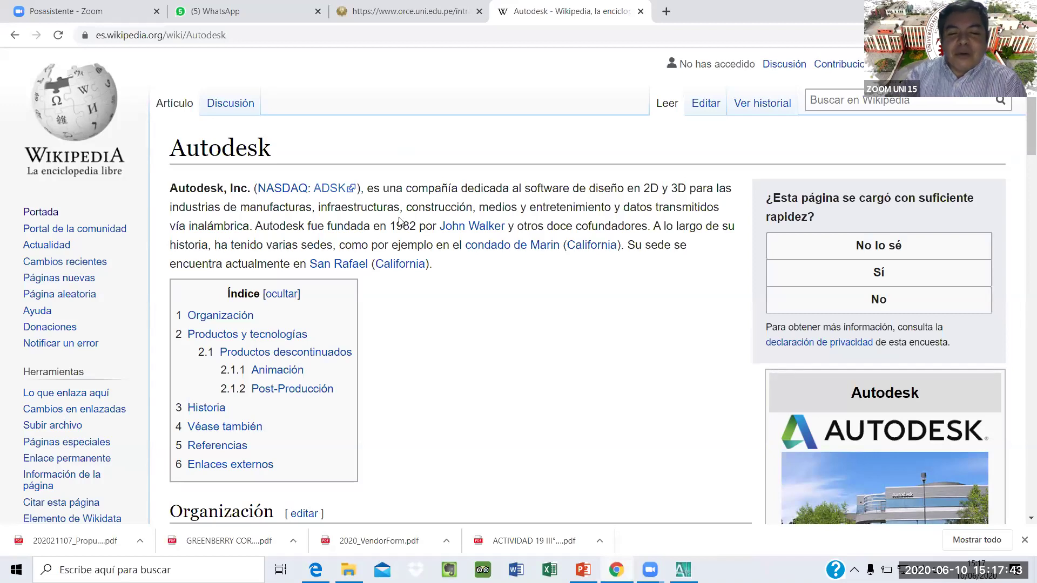
click(683, 570)
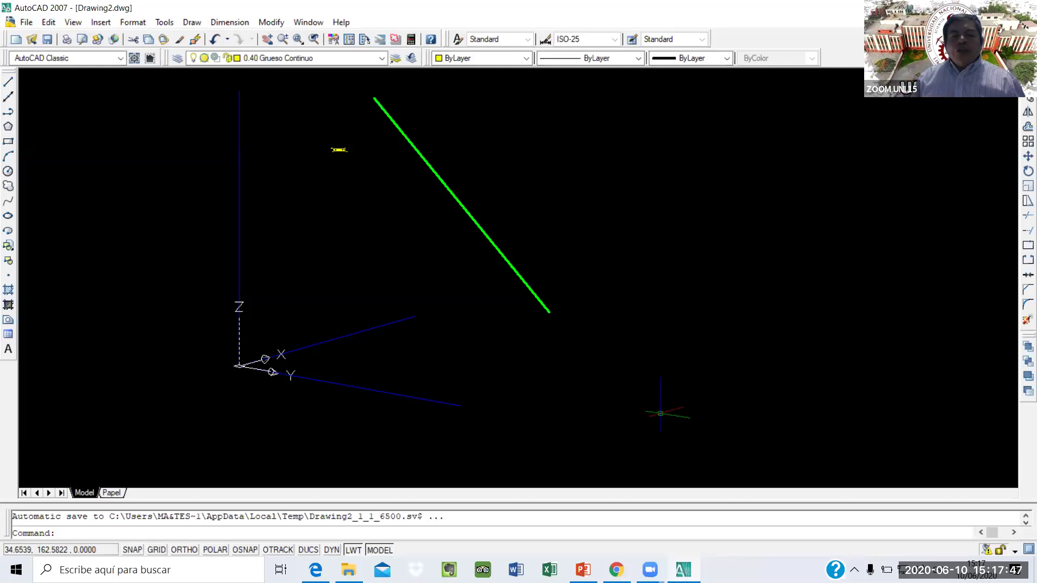
Place a point directly below the existing point, using an .XY filter on its node and a Z value of 0
mouse_move(606, 269)
shift+middle_down()
mouse_move(549, 287)
mouse_move(553, 296)
mouse_move(623, 269)
mouse_move(616, 257)
shift+middle_up()
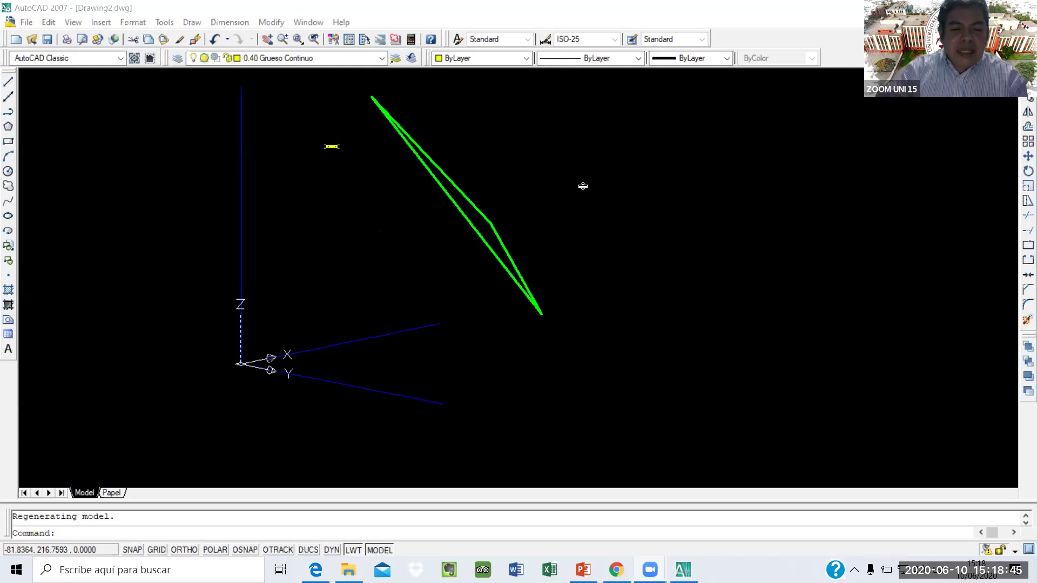
mouse_move(477, 270)
shift+middle_down()
mouse_move(465, 280)
mouse_move(478, 243)
shift+middle_up()
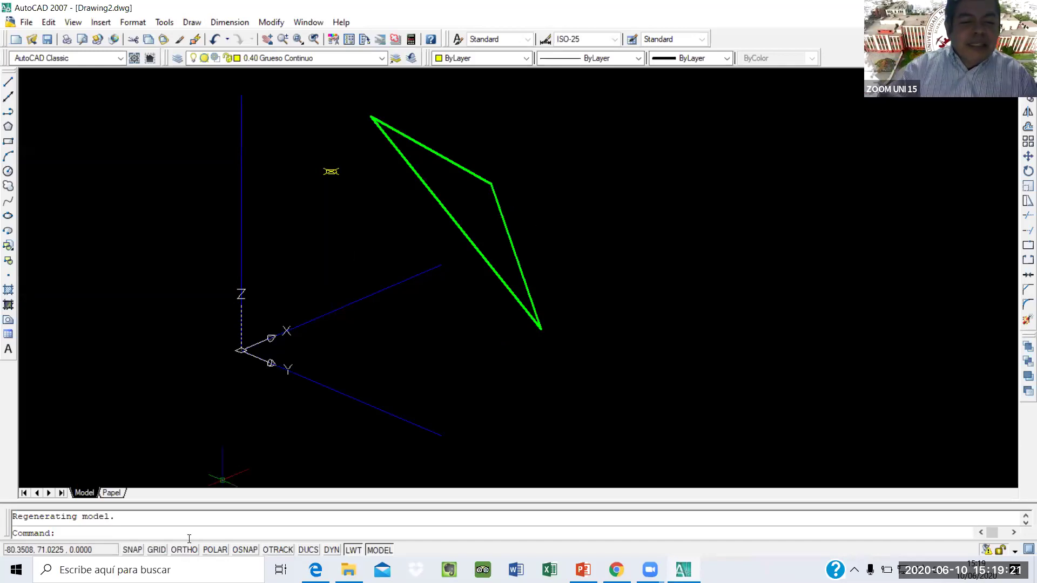
text(point)
key(Return)
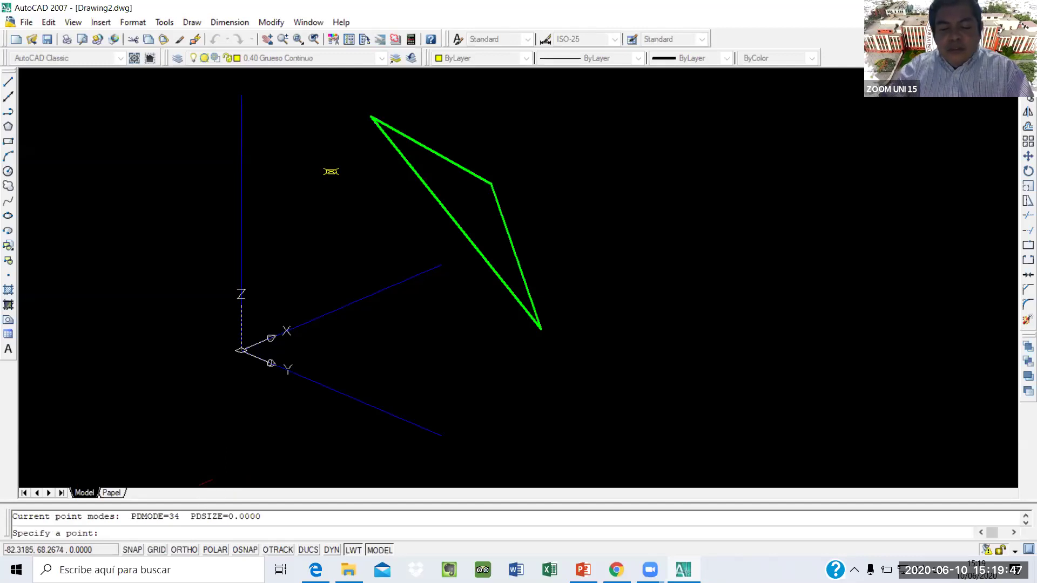
shift+right_click(214, 475)
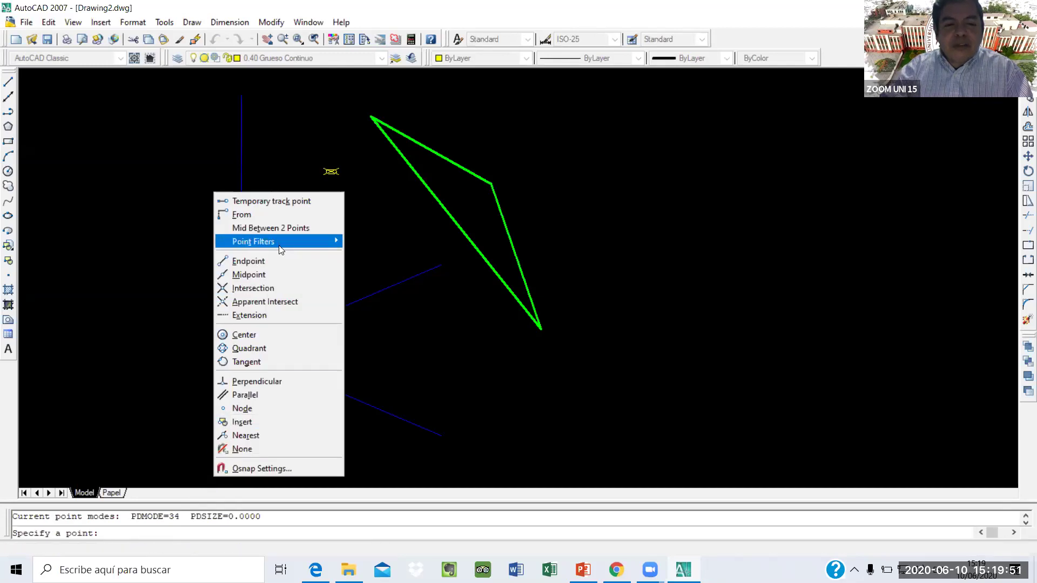
mouse_move(307, 241)
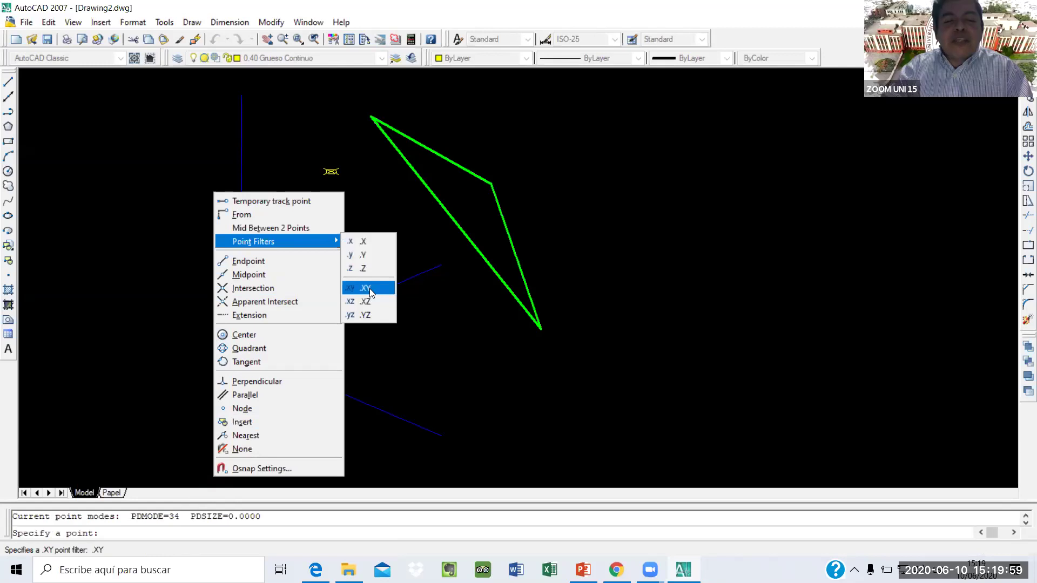
key(Escape)
key(Escape)
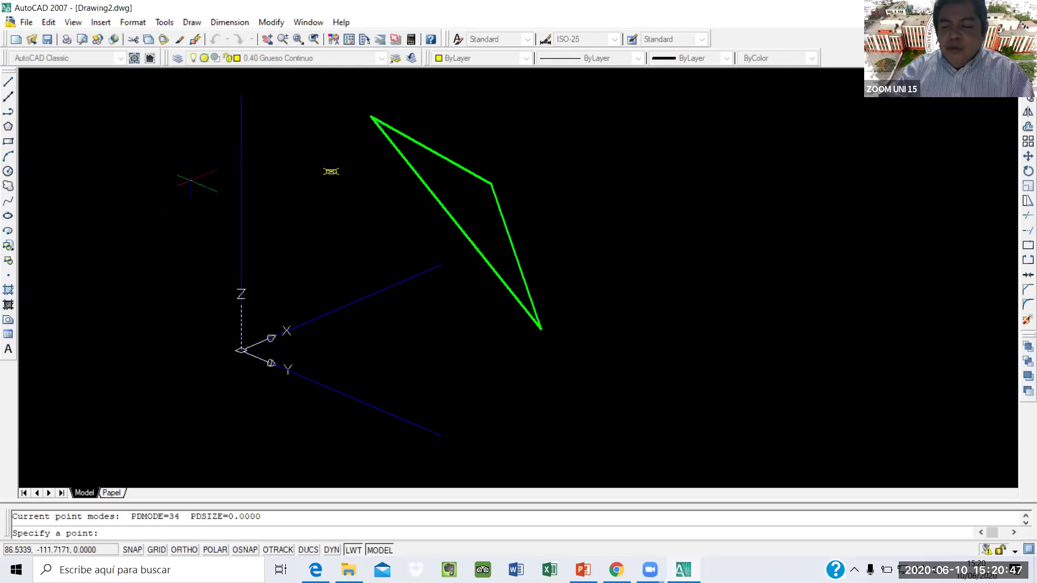
shift+right_click(296, 177)
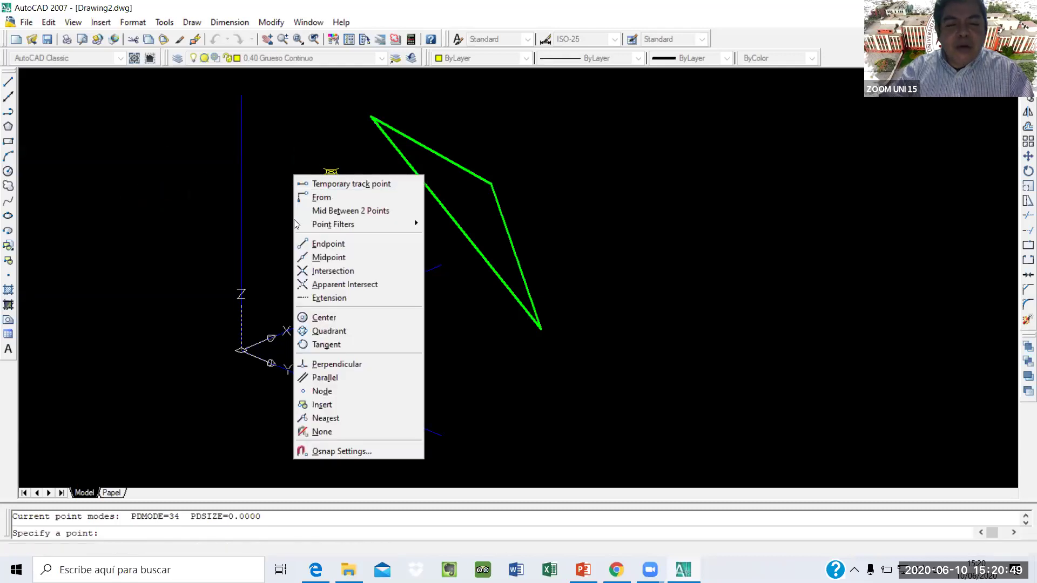
mouse_move(335, 224)
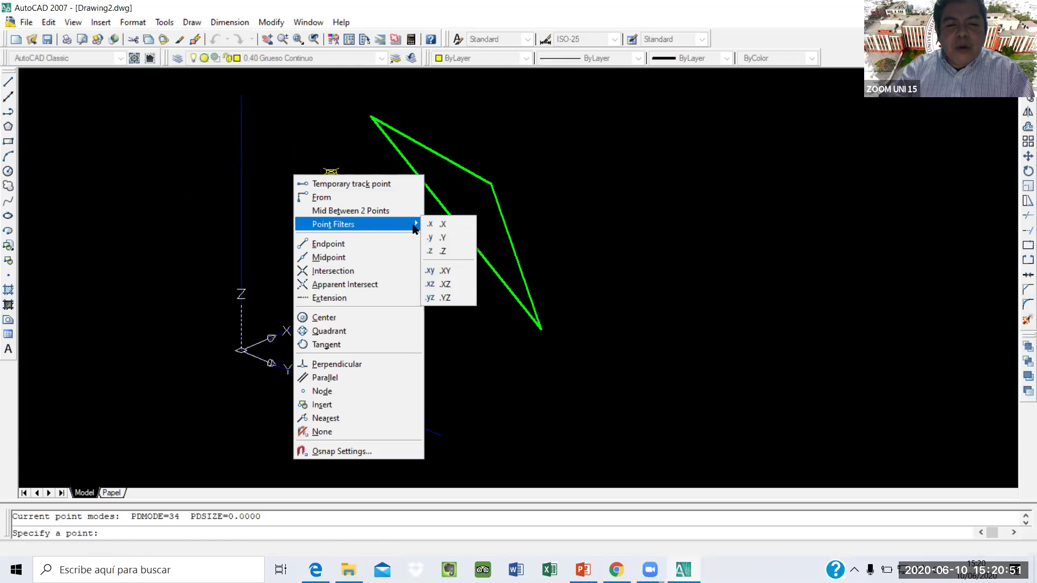
click(455, 271)
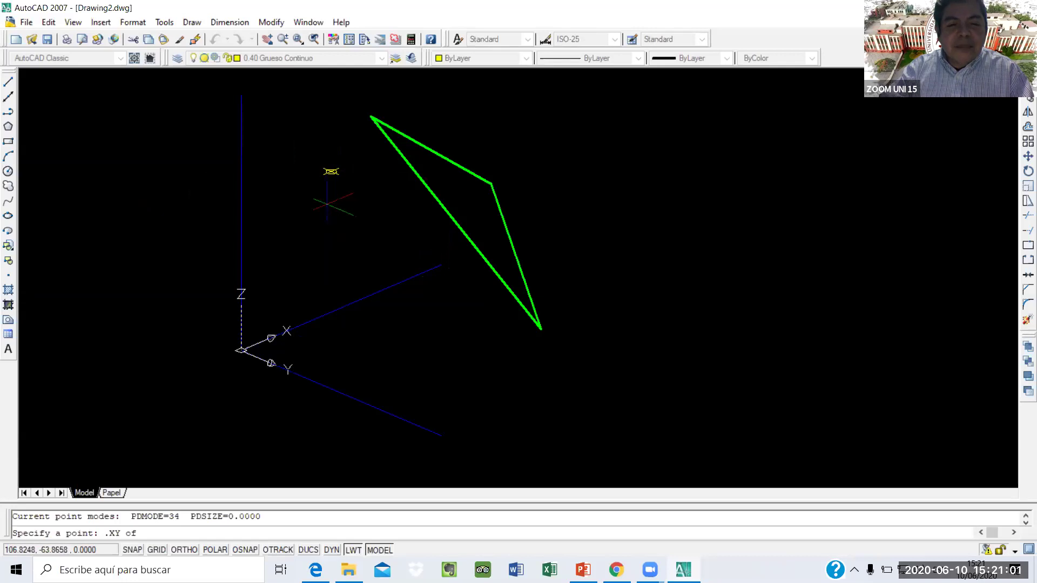
shift+right_click(326, 204)
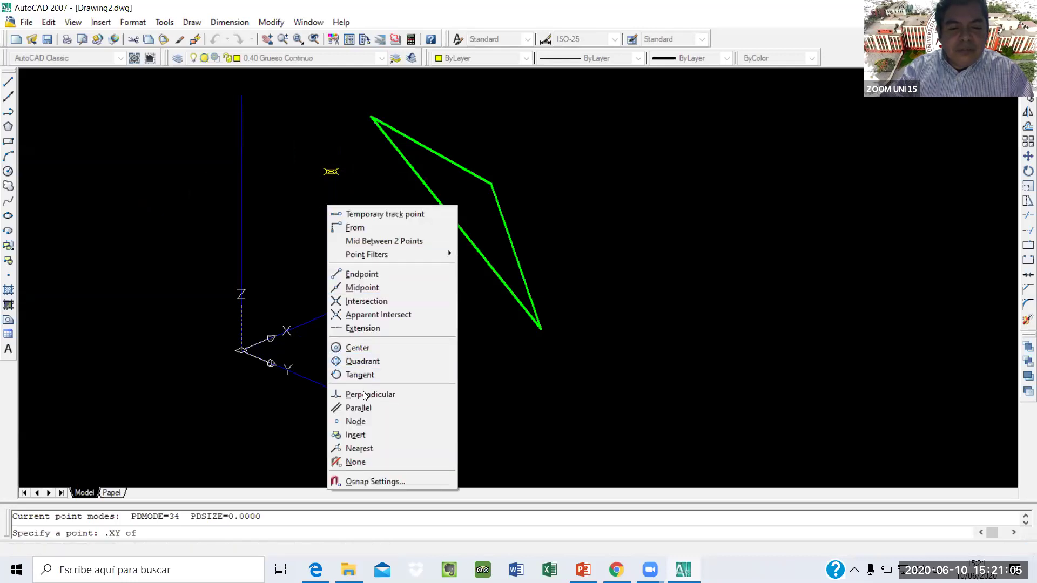
click(368, 422)
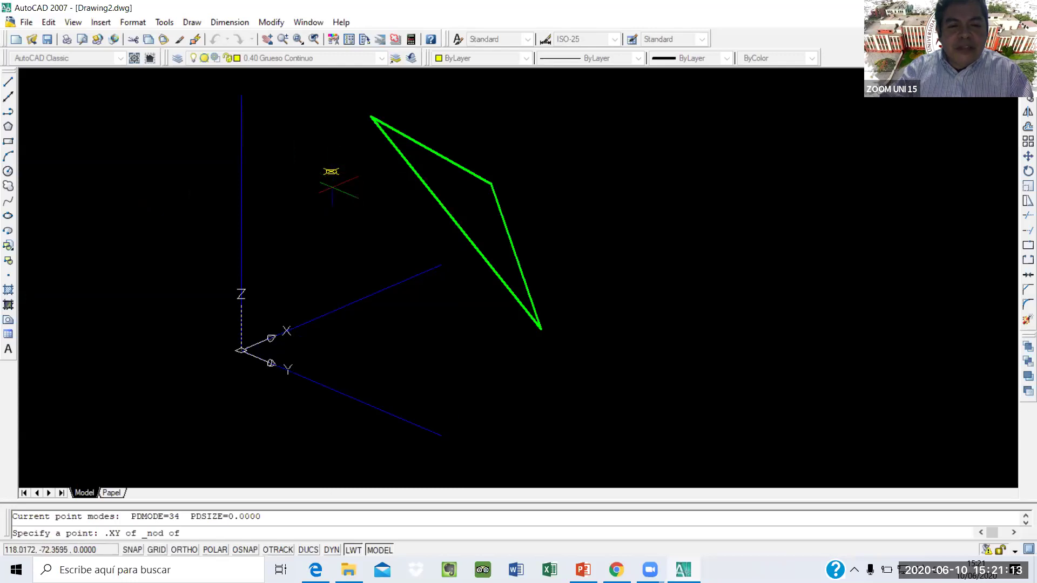
click(331, 172)
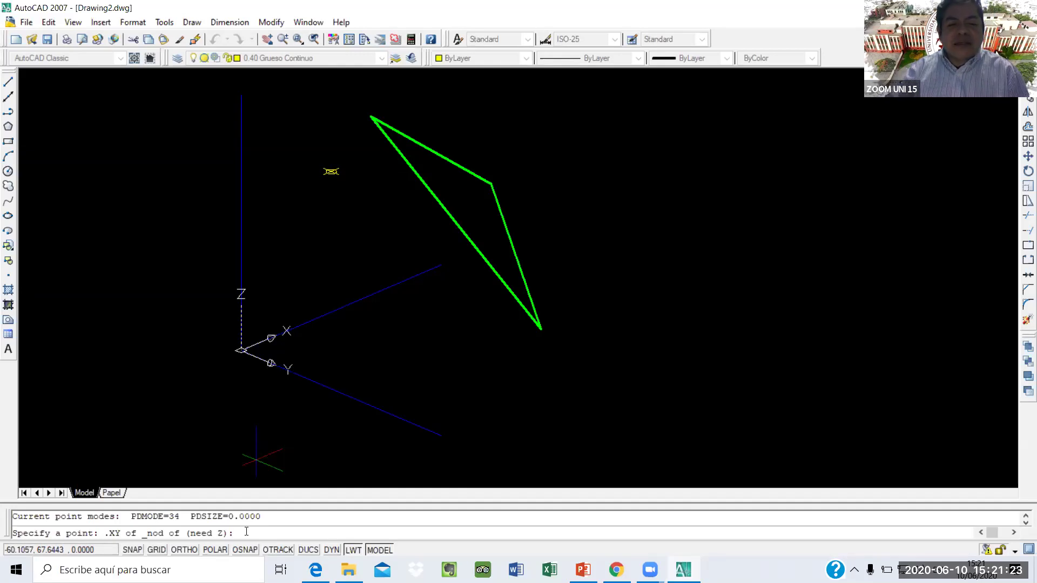
text(0)
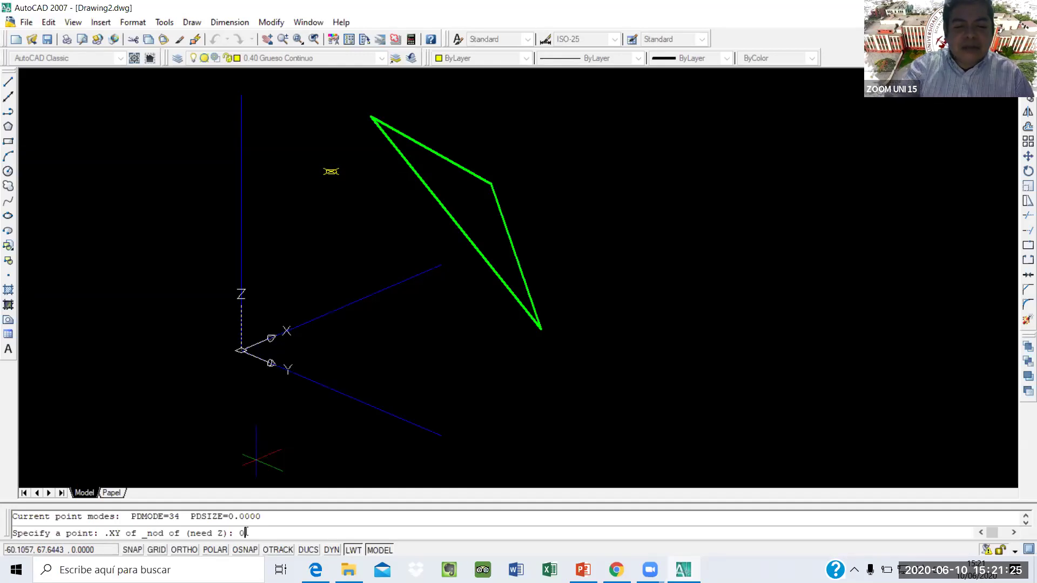
key(Return)
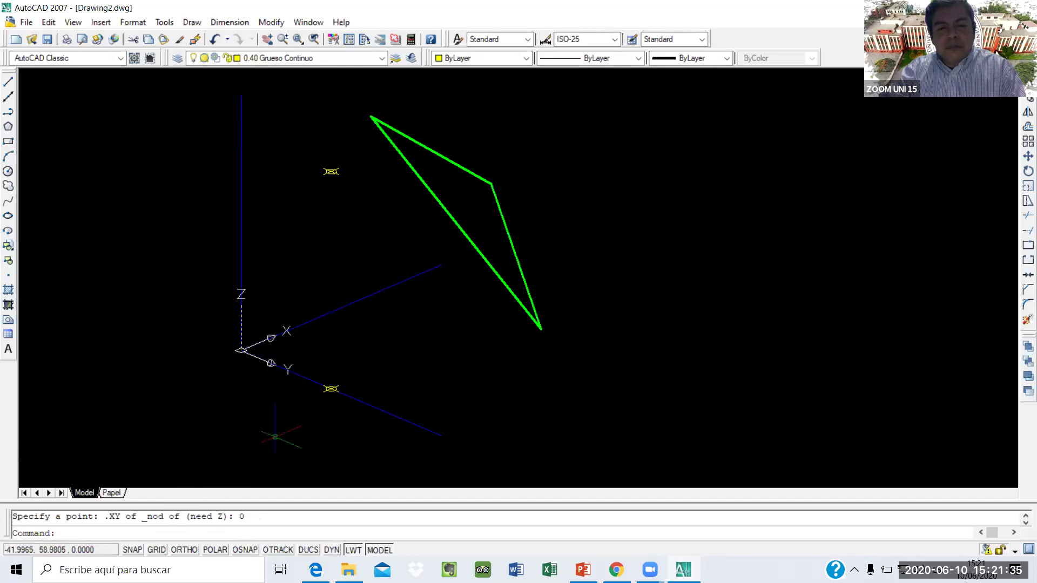
Orbit around the model to examine the existing point, its projection on the XY plane and the triangle from several directions
click(416, 365)
click(442, 372)
shift+middle_drag(443, 371, 261, 297)
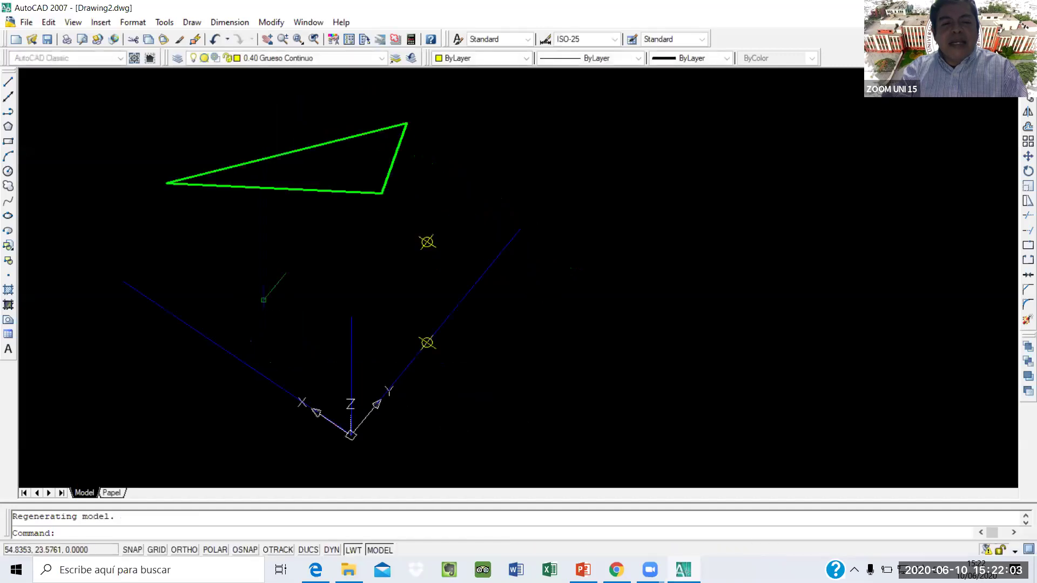
shift+middle_drag(331, 331, 361, 367)
shift+middle_drag(351, 320, 347, 340)
mouse_move(229, 317)
middle_down()
mouse_move(253, 275)
mouse_move(275, 306)
mouse_move(335, 289)
mouse_move(283, 296)
middle_up()
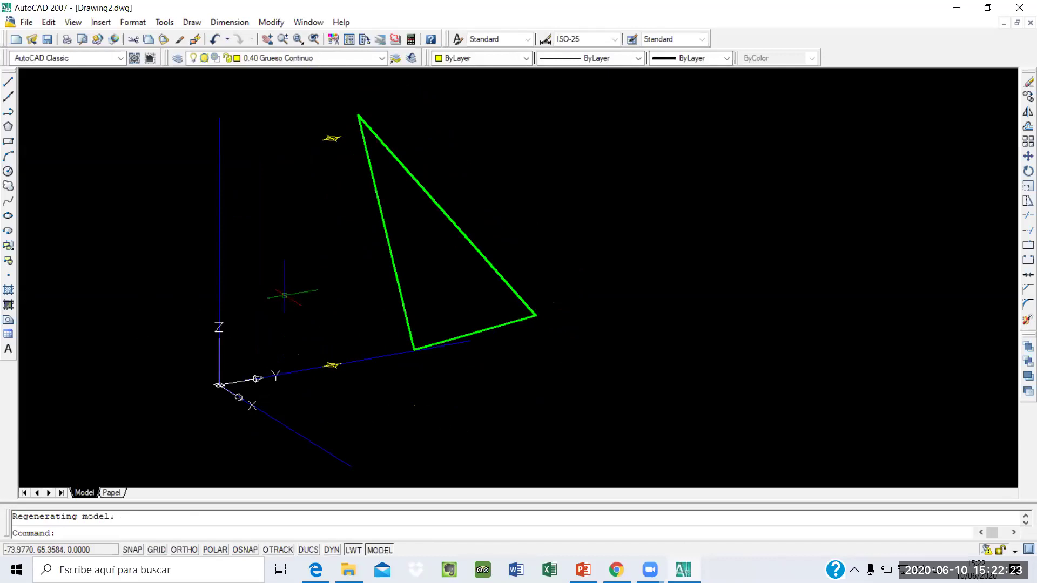
shift+middle_drag(302, 289, 323, 286)
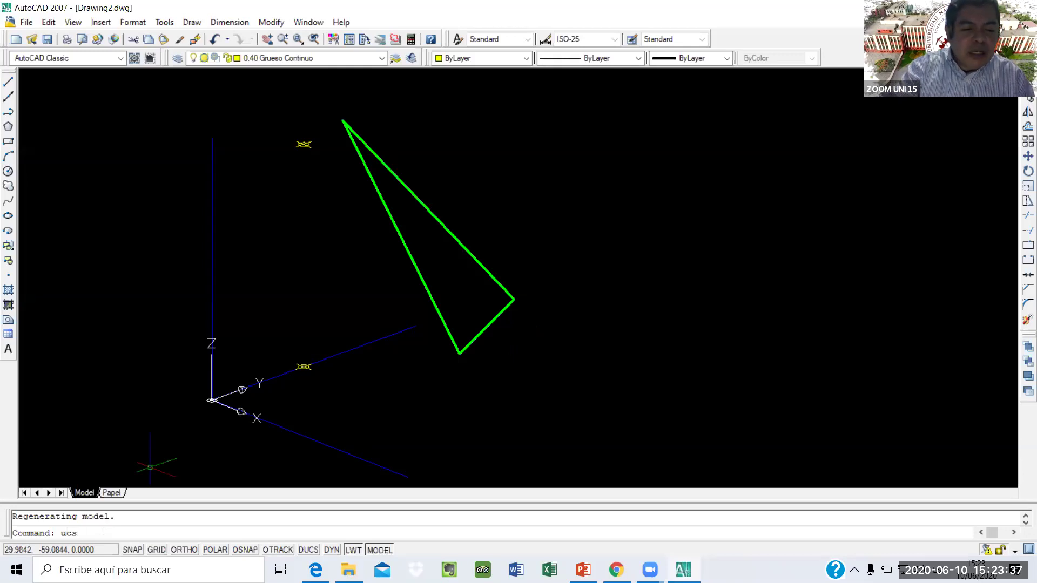
key(Return)
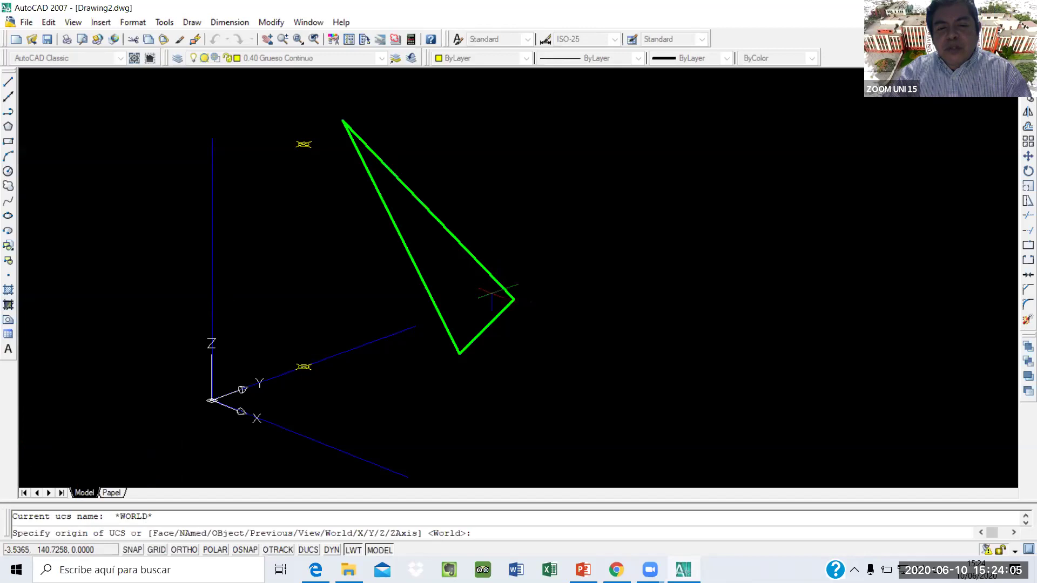
shift+right_click(532, 271)
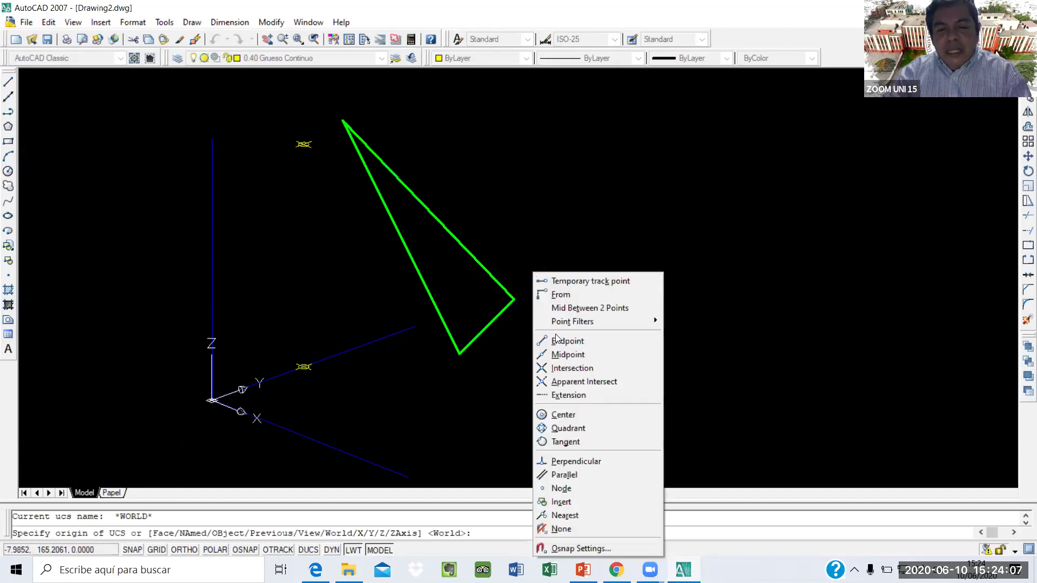
click(560, 489)
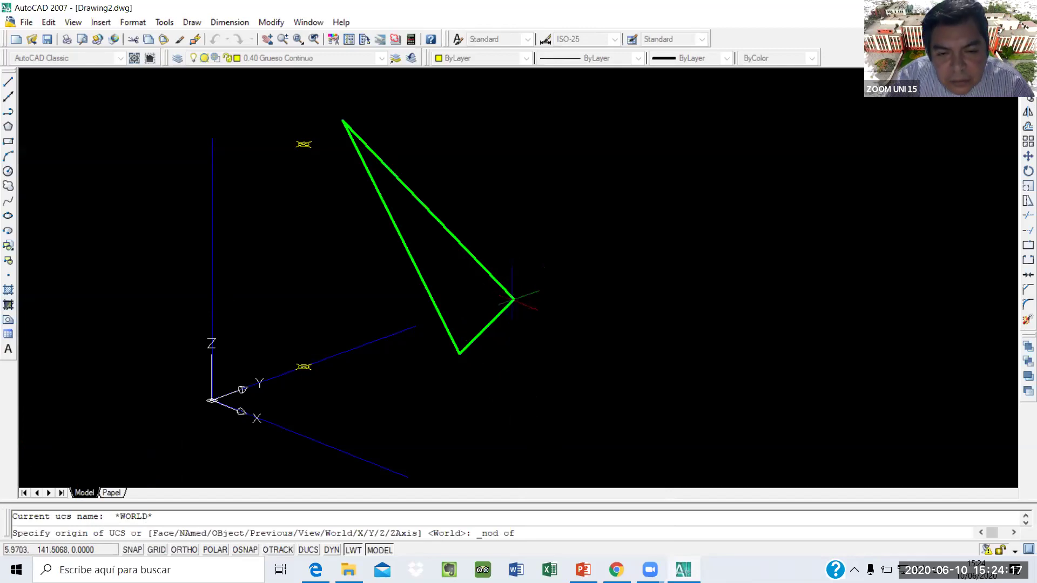
shift+right_click(537, 284)
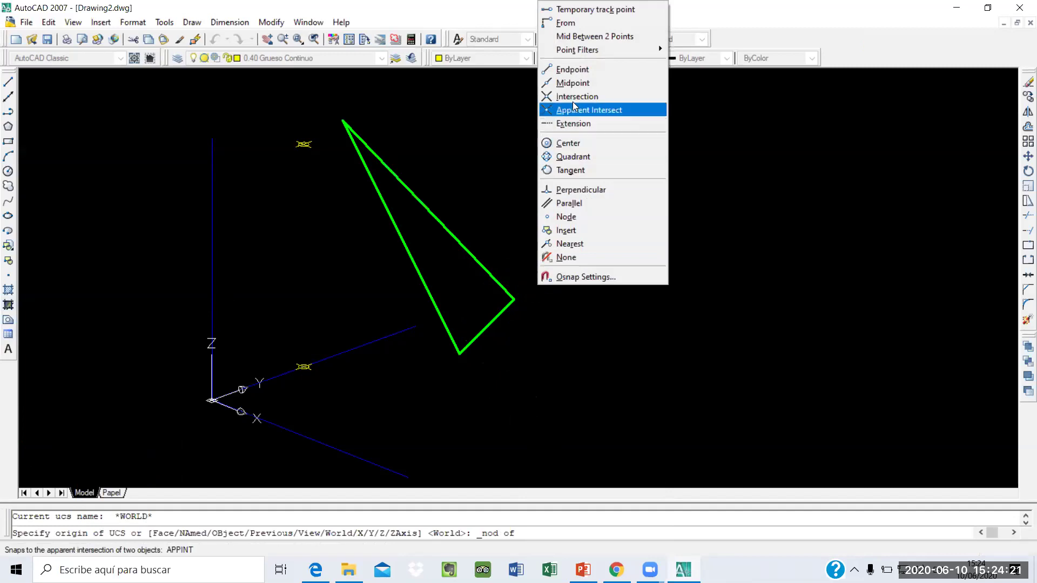
click(579, 72)
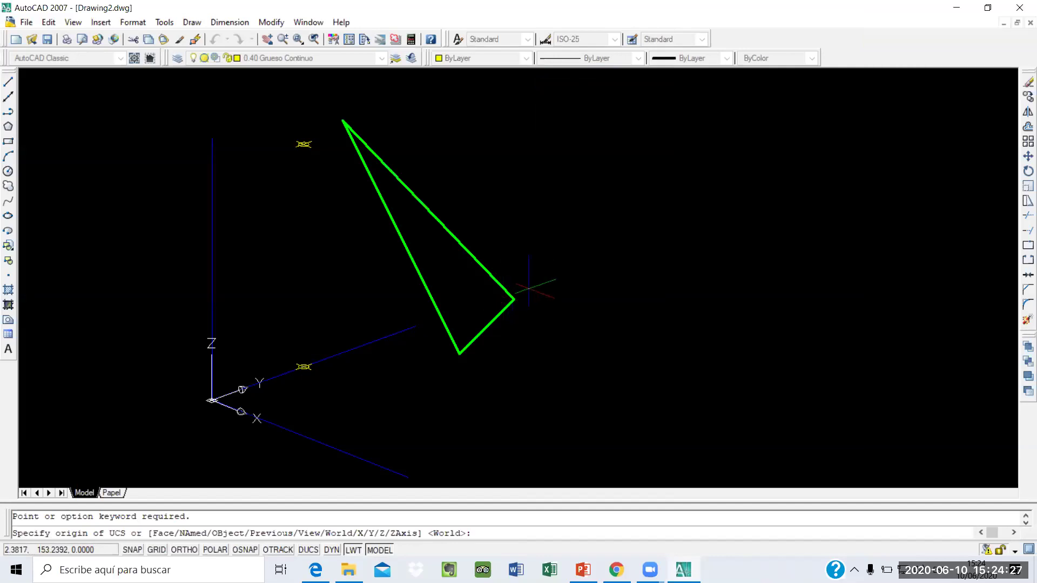
key(Escape)
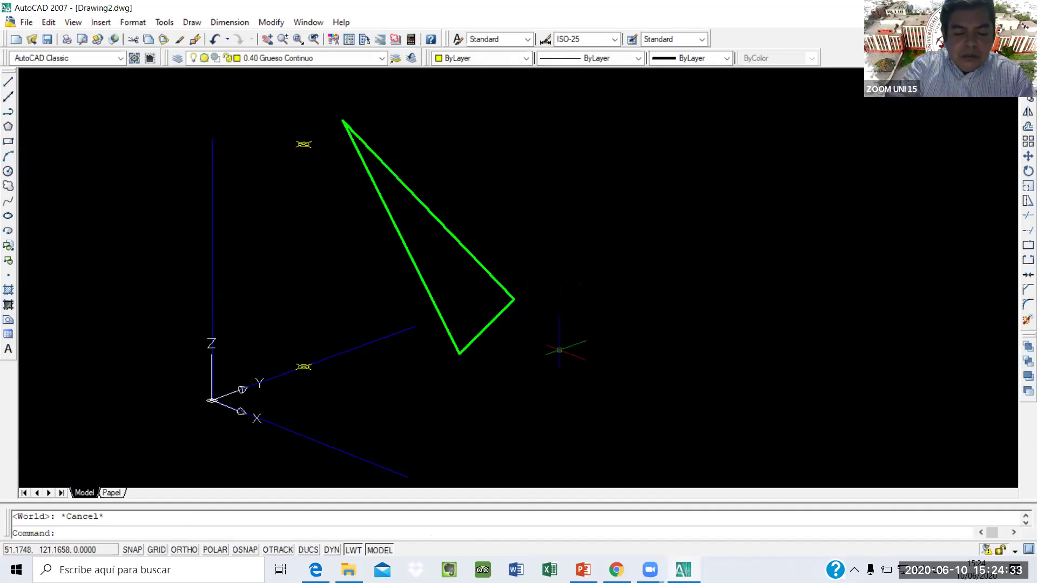
Redefine the UCS on the triangle's plane from its endpoints: origin at the rightmost vertex, X axis through the lowest vertex, XY plane through the apex
text(ucs)
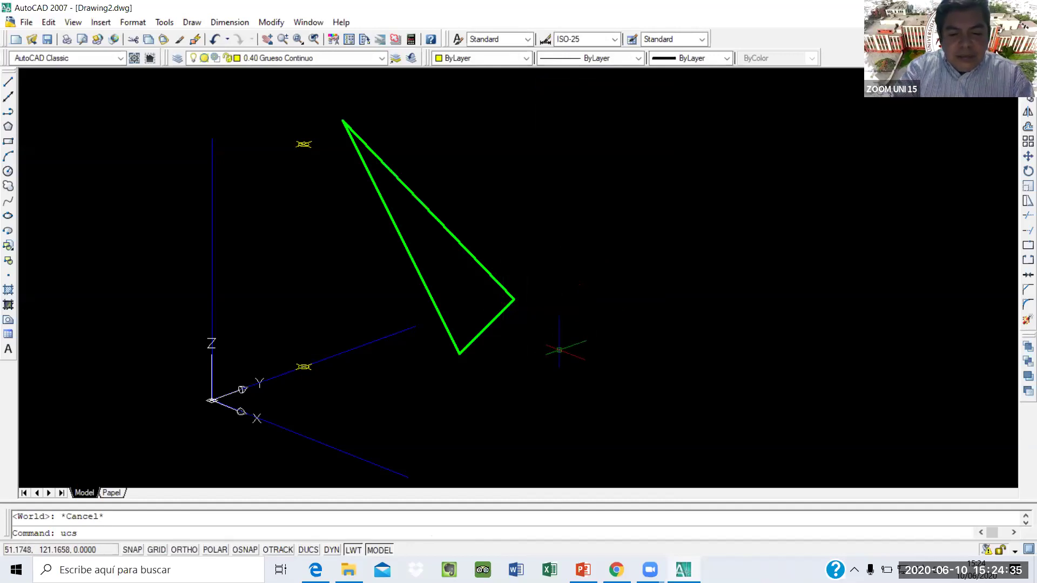
key(Return)
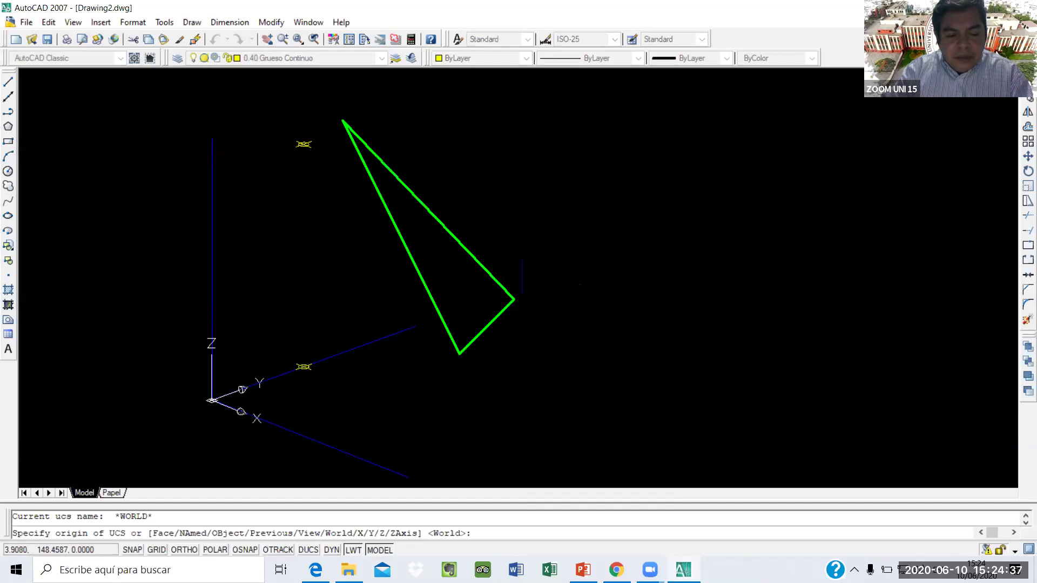
shift+right_click(526, 233)
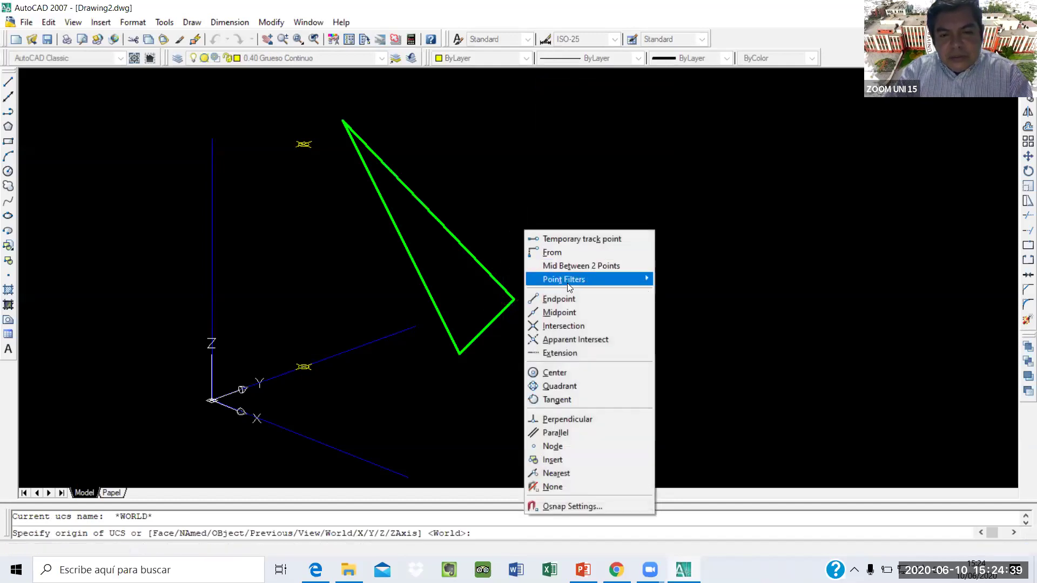
click(568, 302)
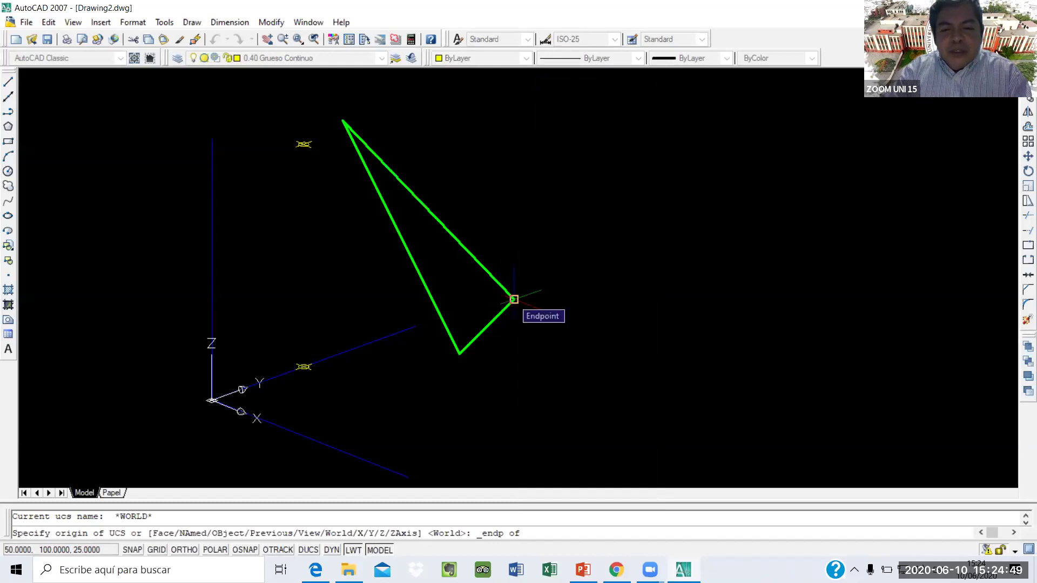
click(514, 299)
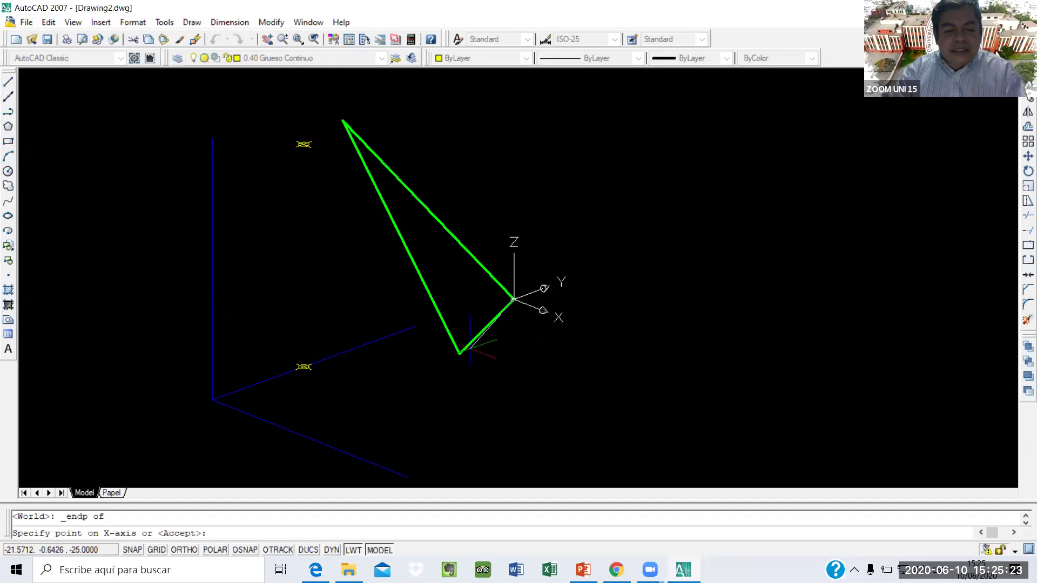
shift+right_click(483, 352)
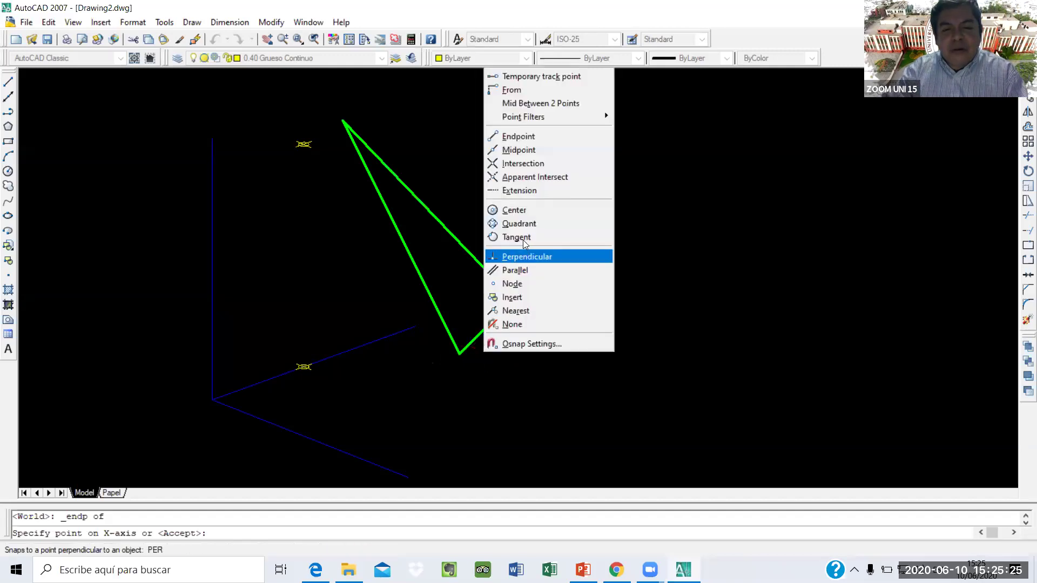
click(524, 136)
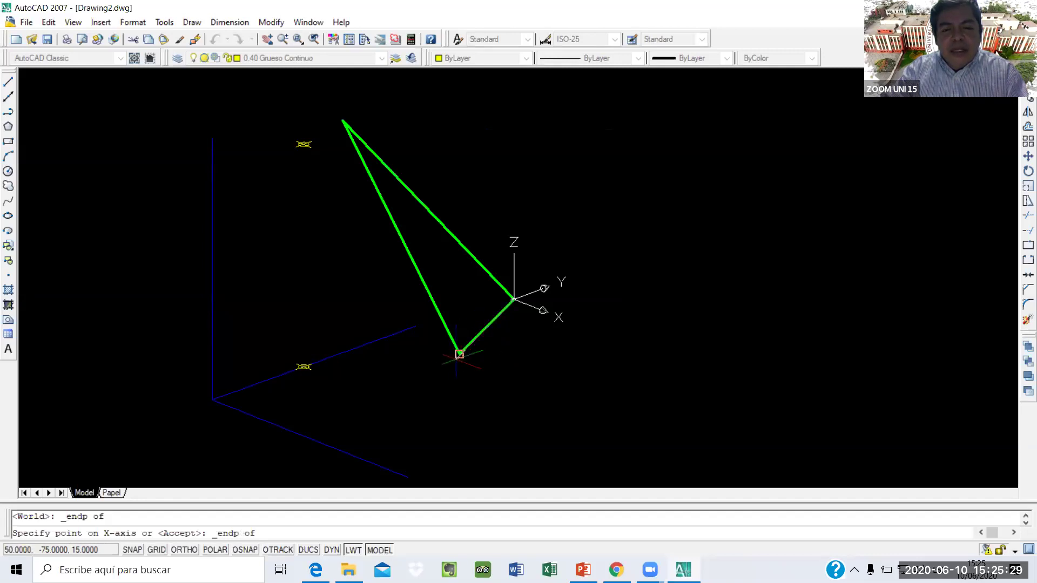
click(458, 352)
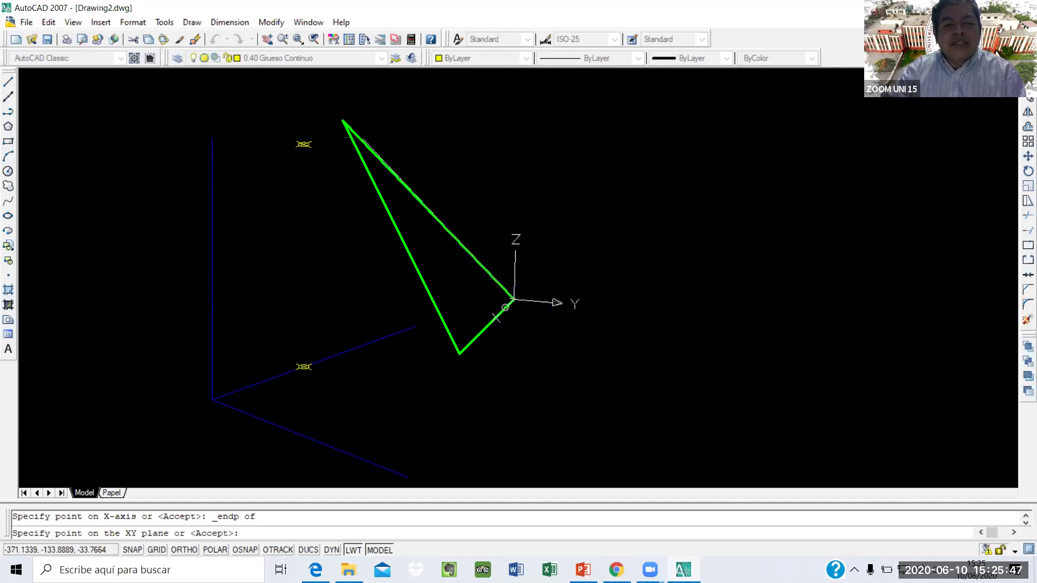
shift+right_click(392, 111)
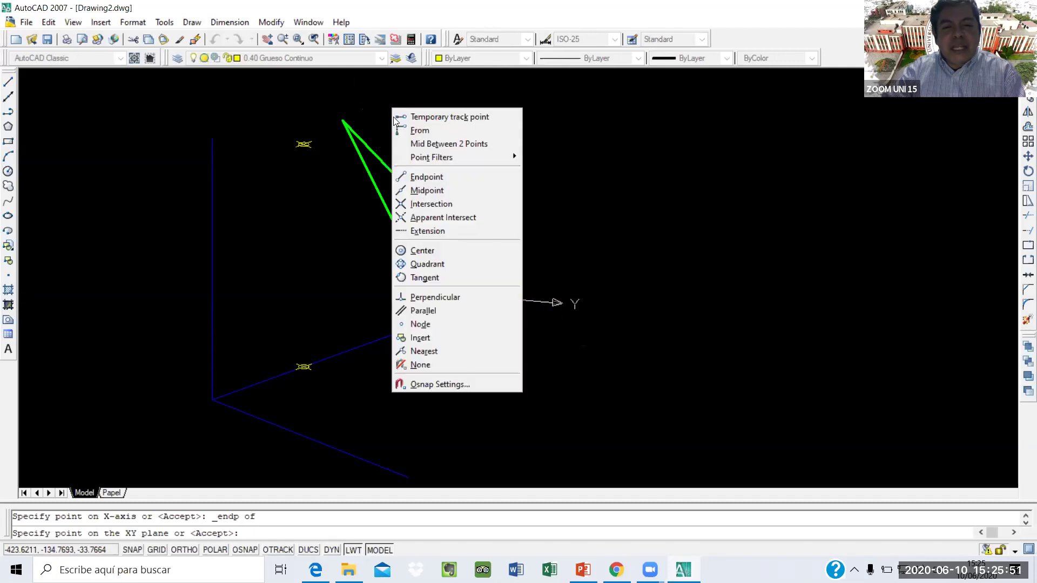
click(418, 177)
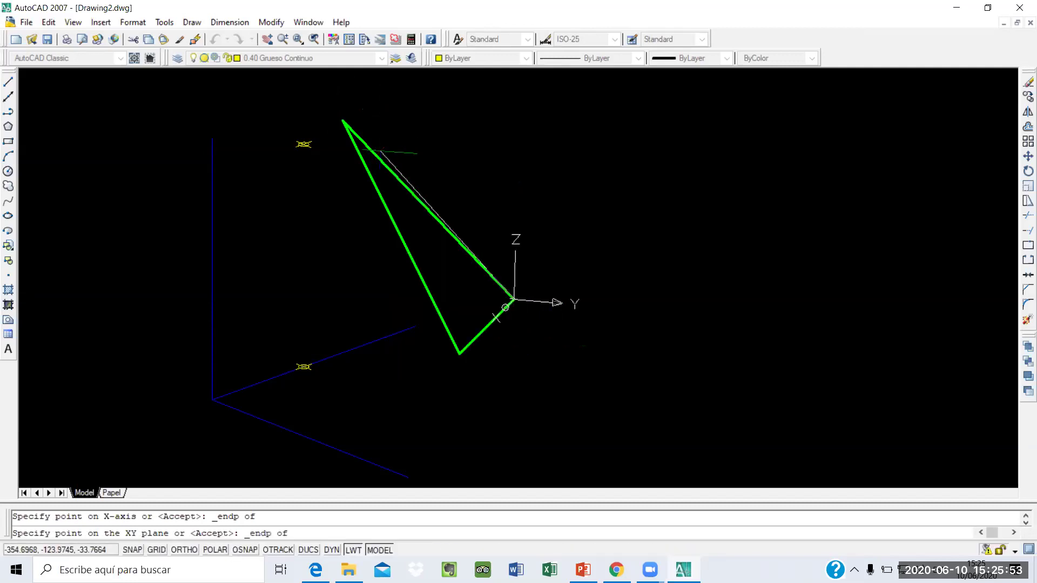
click(343, 120)
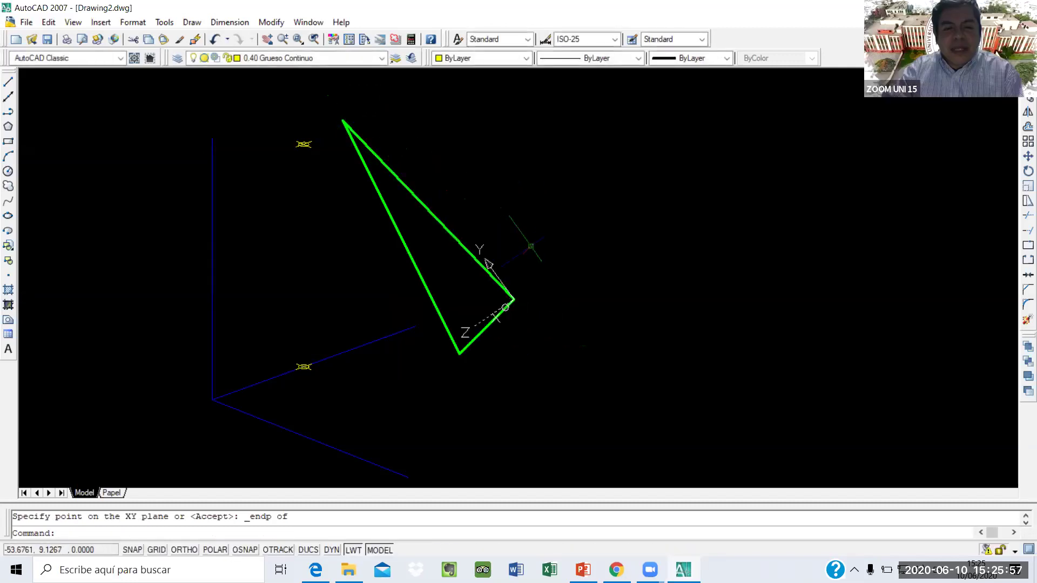
Try to place a point directly on the upper existing point's node without a point filter, and undo it
mouse_move(530, 242)
shift+middle_down()
mouse_move(470, 248)
mouse_move(475, 225)
mouse_move(447, 243)
mouse_move(440, 224)
mouse_move(449, 220)
shift+middle_up()
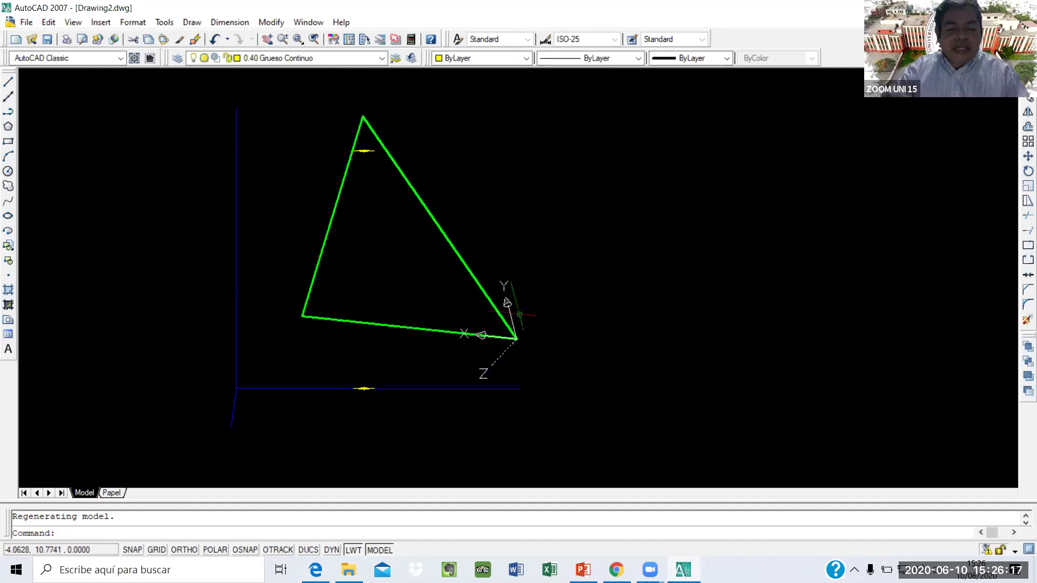
mouse_move(346, 353)
shift+middle_down()
mouse_move(448, 358)
mouse_move(432, 362)
shift+middle_up()
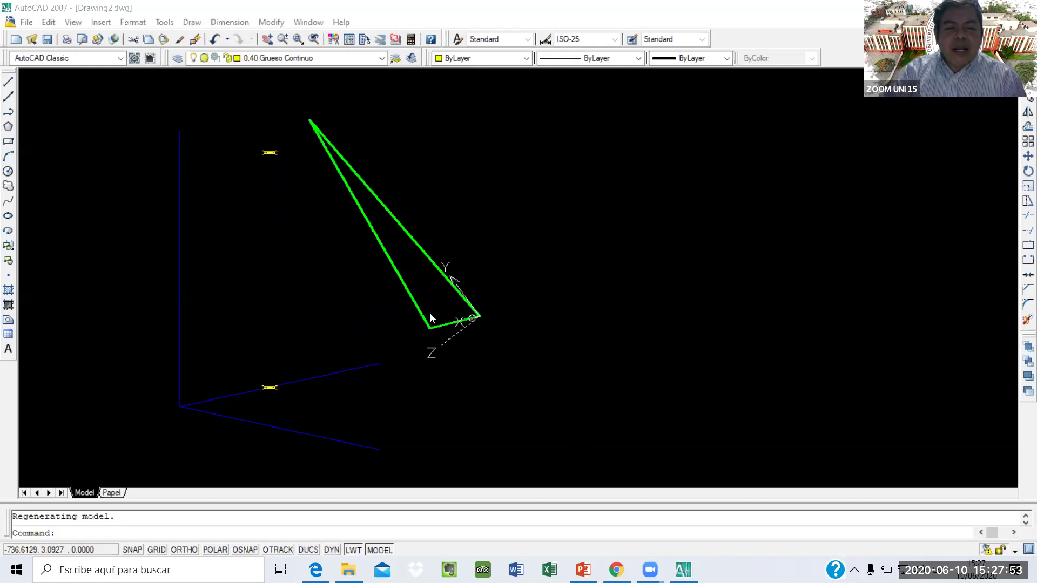
click(371, 309)
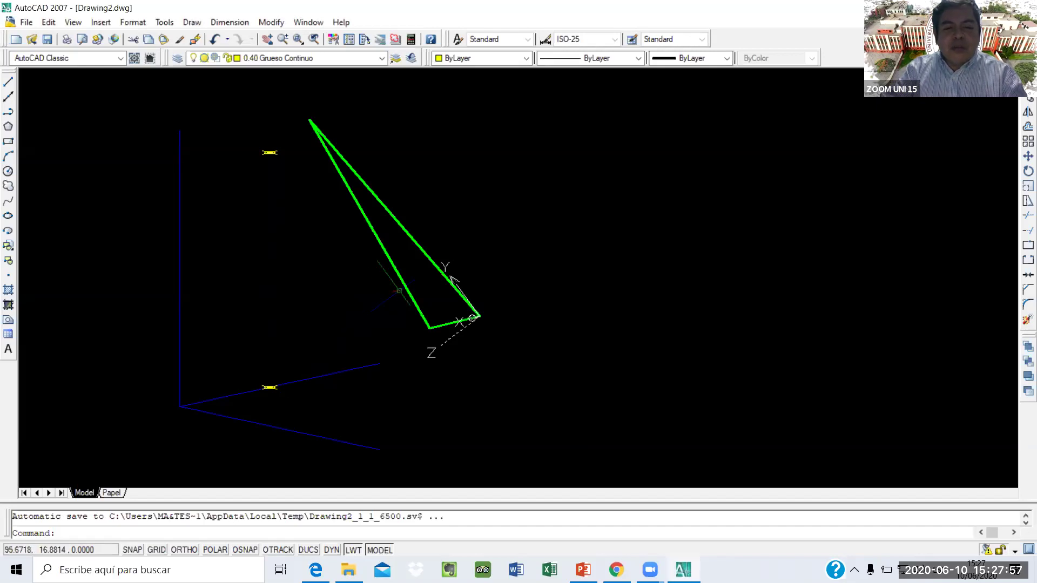
mouse_move(397, 292)
shift+middle_down()
mouse_move(412, 292)
mouse_move(404, 273)
shift+middle_up()
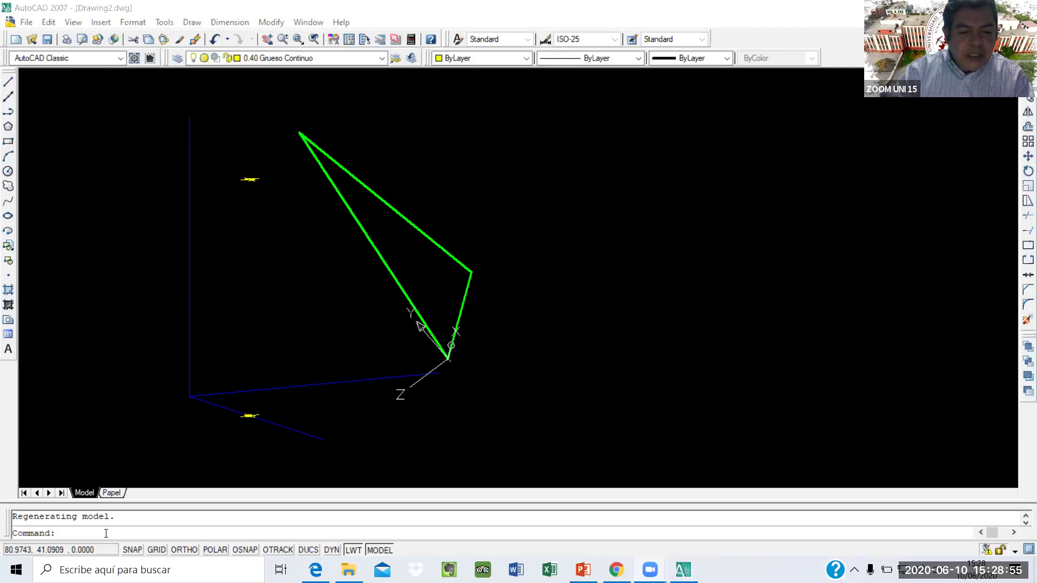
text(point)
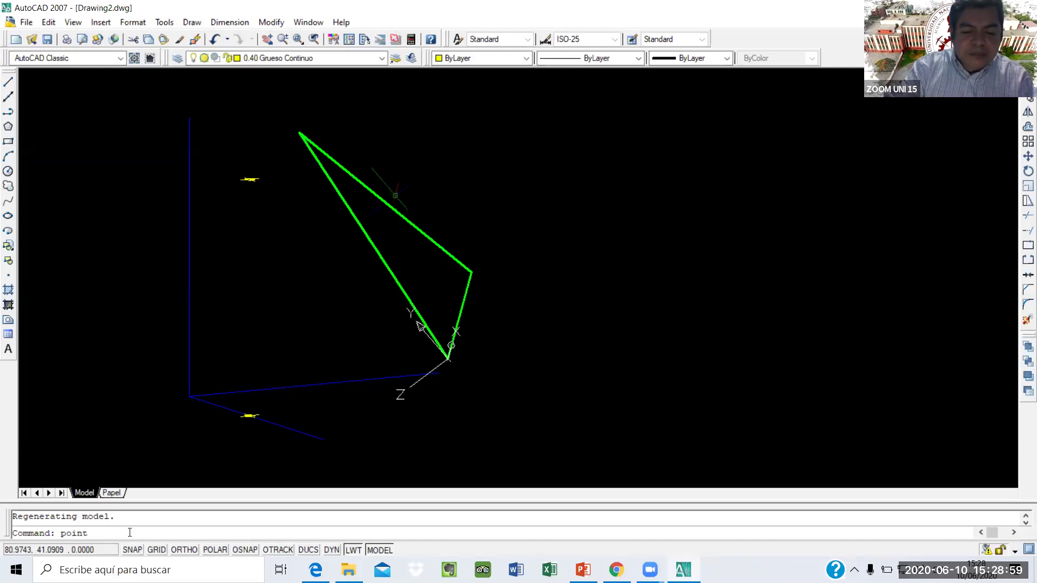
key(Return)
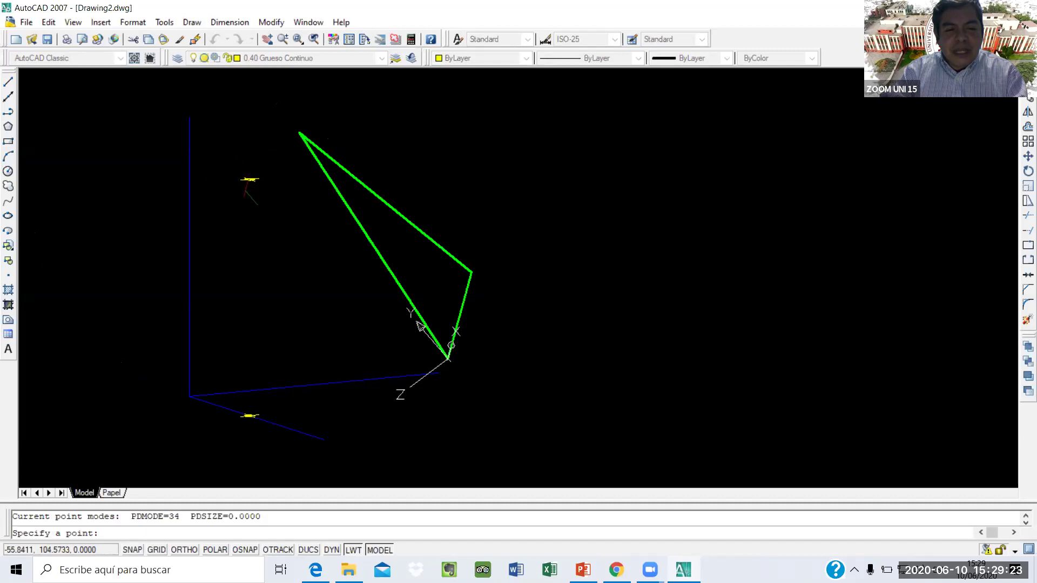
shift+right_click(245, 188)
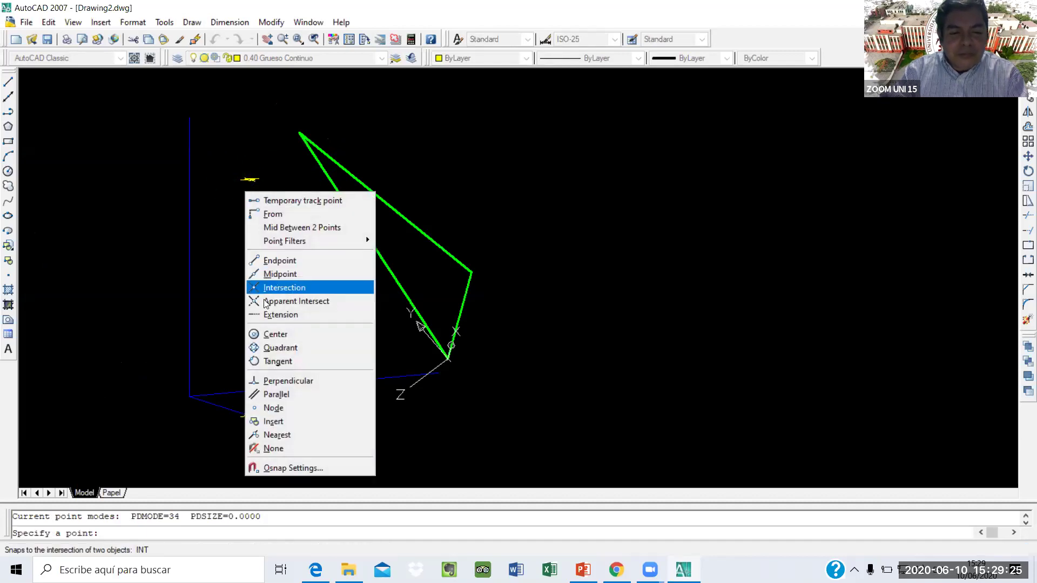
click(282, 407)
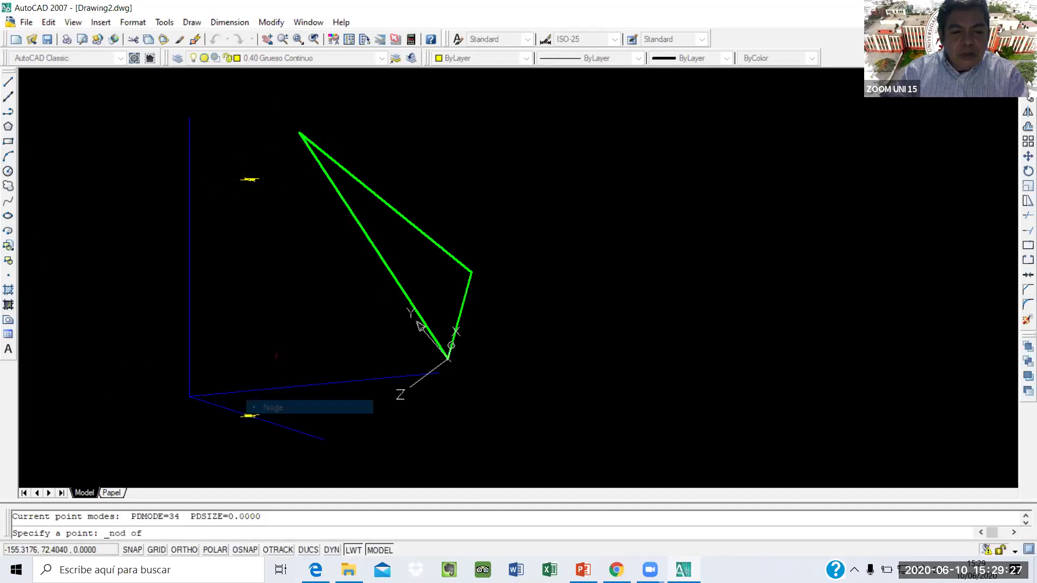
click(250, 179)
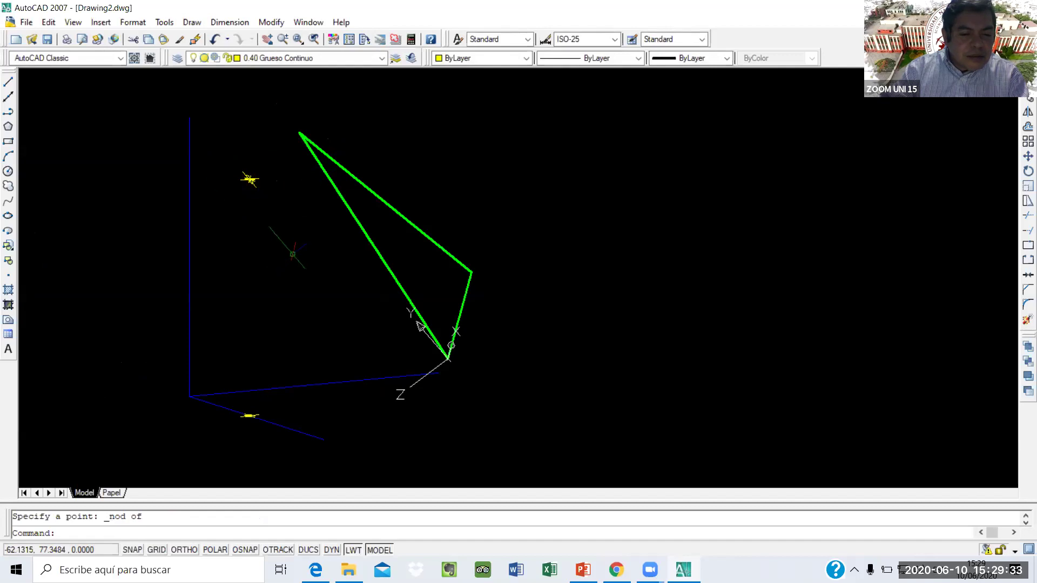
key(Escape)
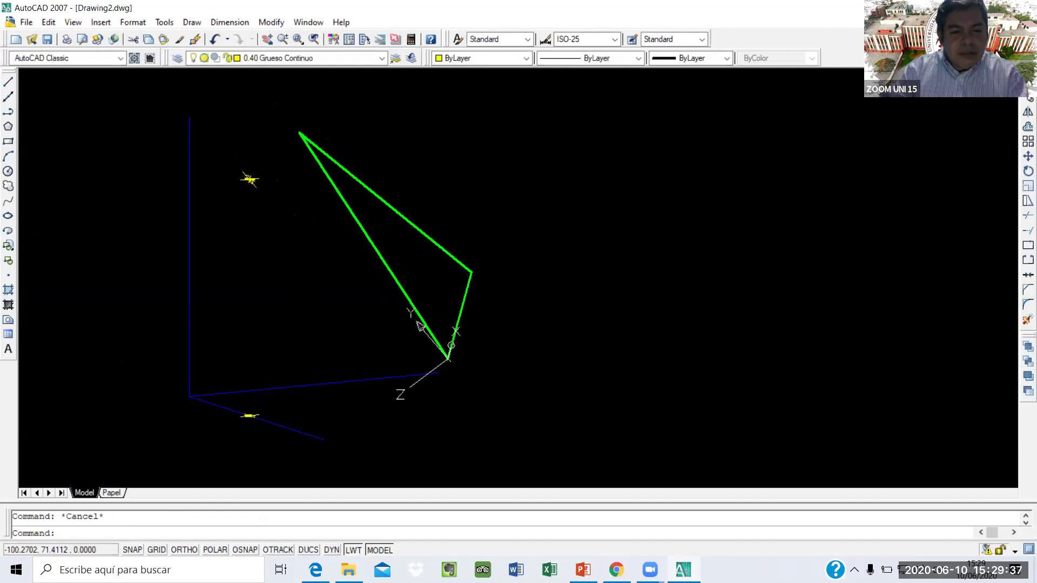
text(u)
key(Return)
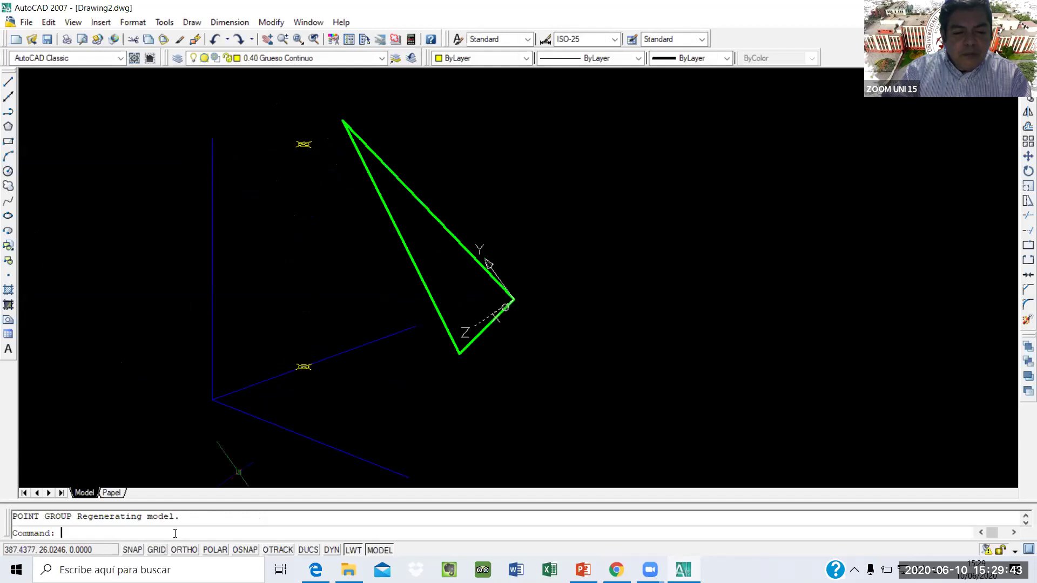
Try to project the upper existing point onto the triangle's plane with an .XY filter on its node and a Z value of 0
text(point)
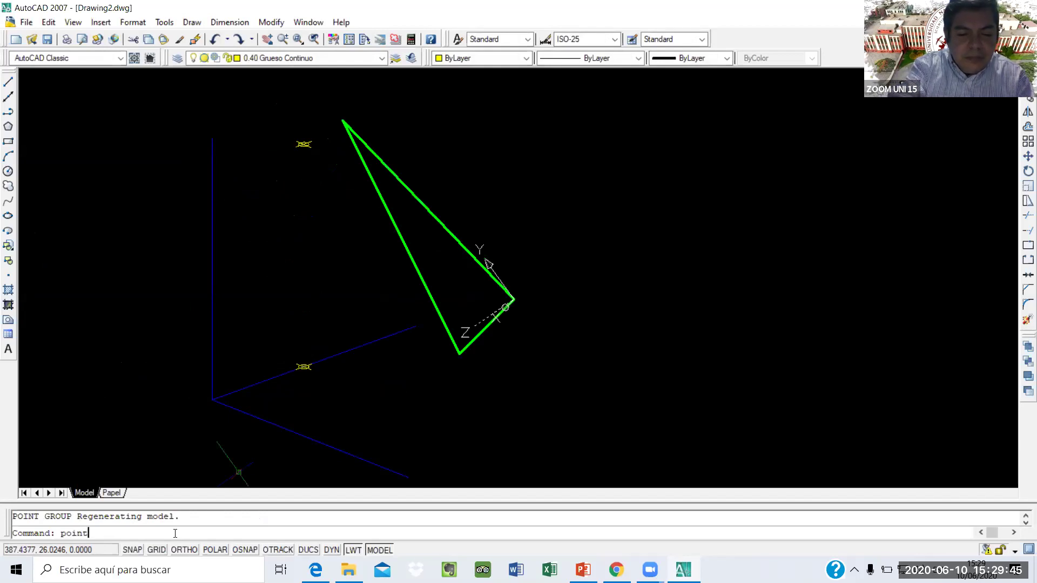
key(Return)
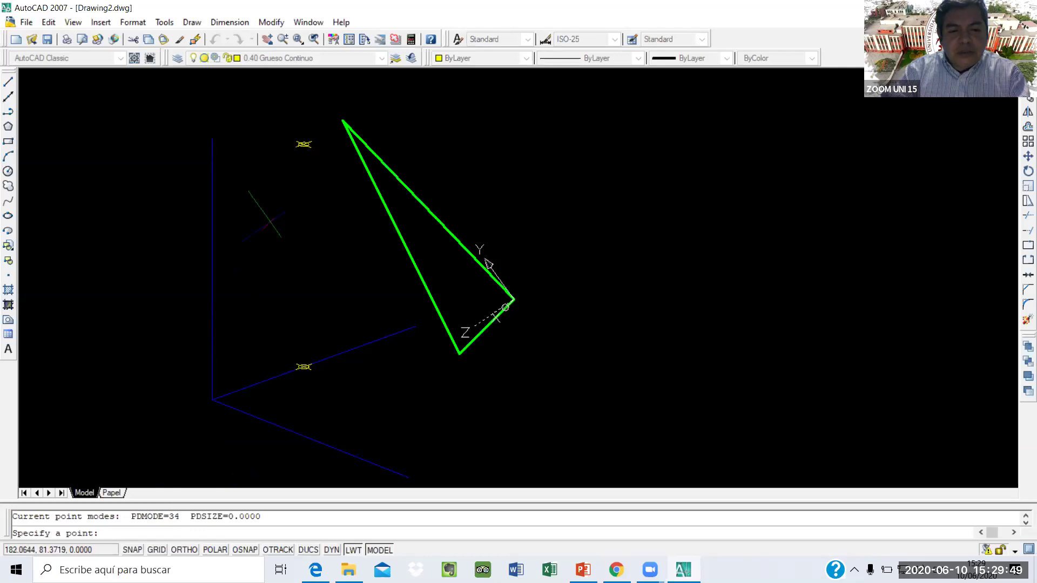
shift+right_click(270, 221)
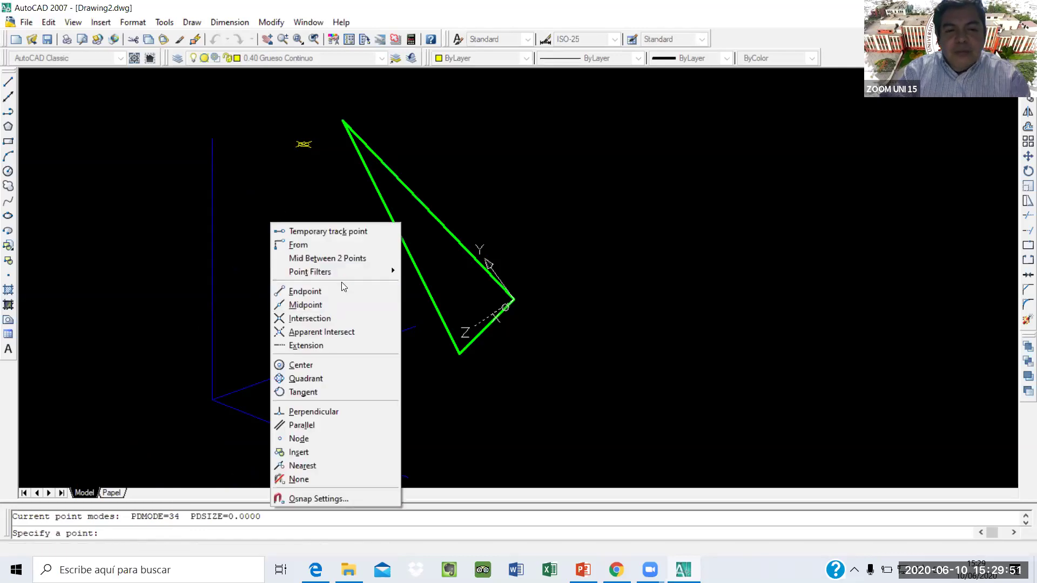
mouse_move(347, 271)
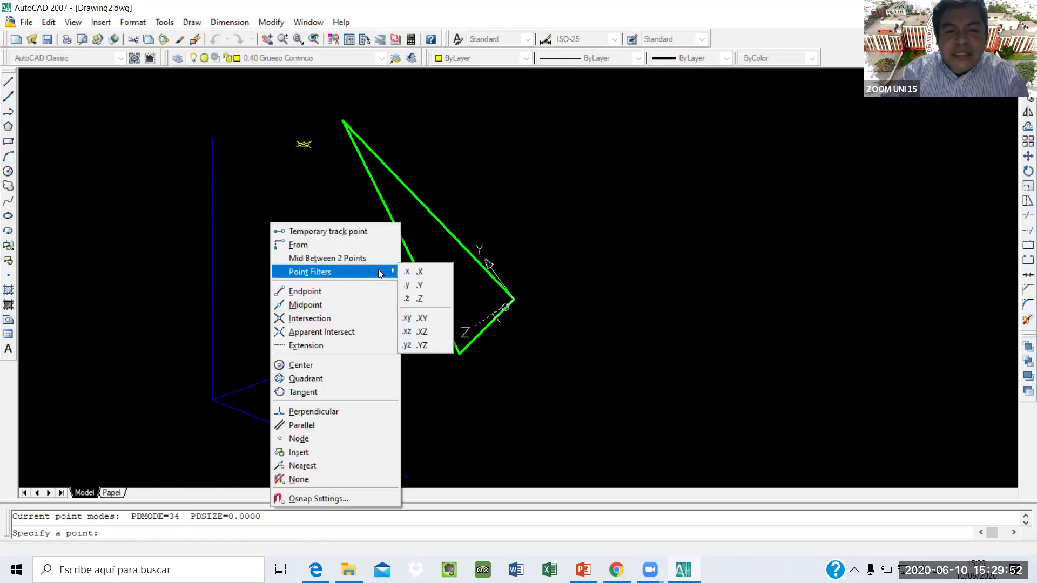
click(425, 317)
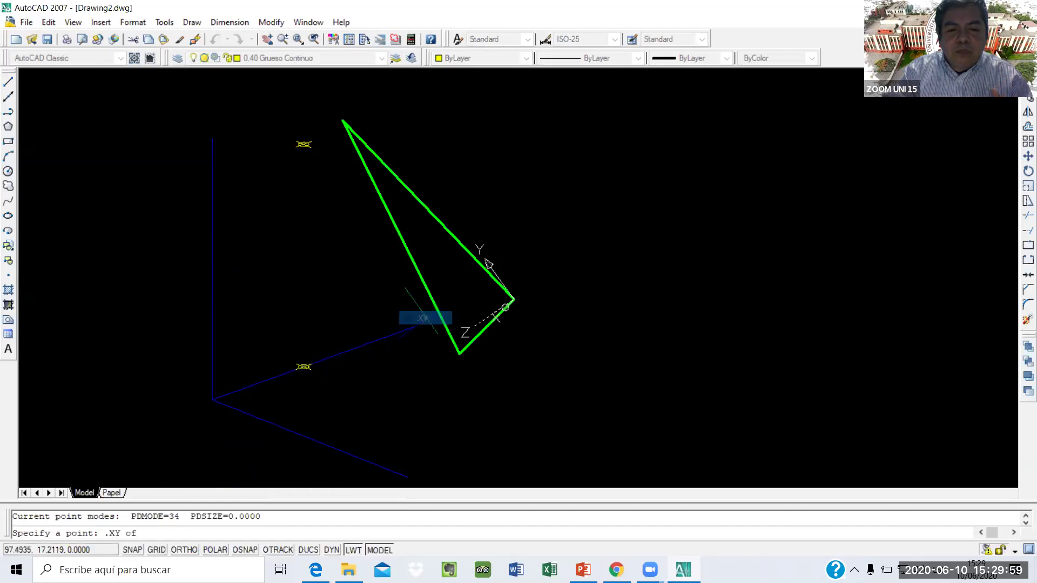
shift+right_click(290, 162)
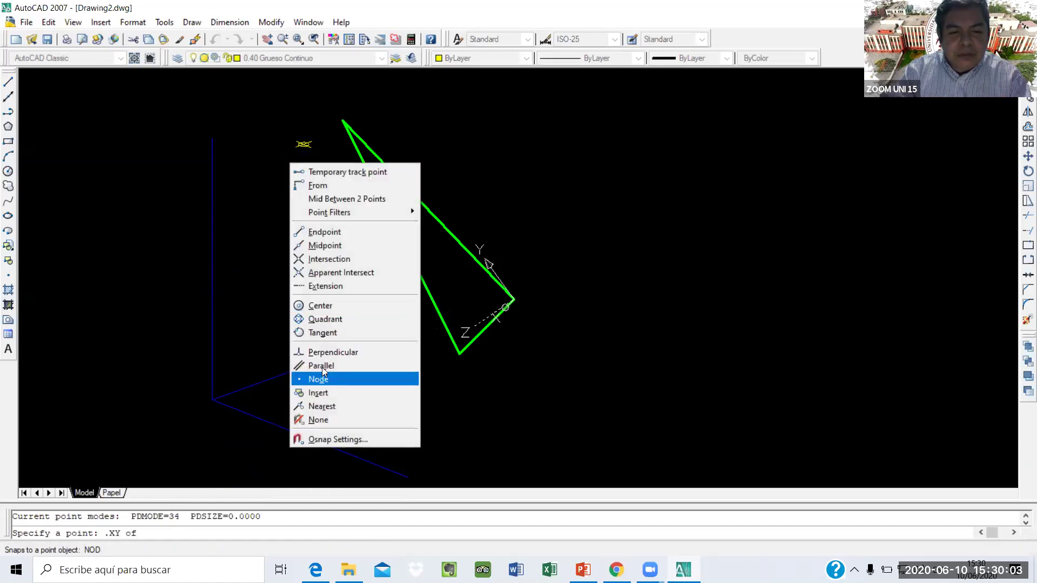
click(321, 379)
click(304, 144)
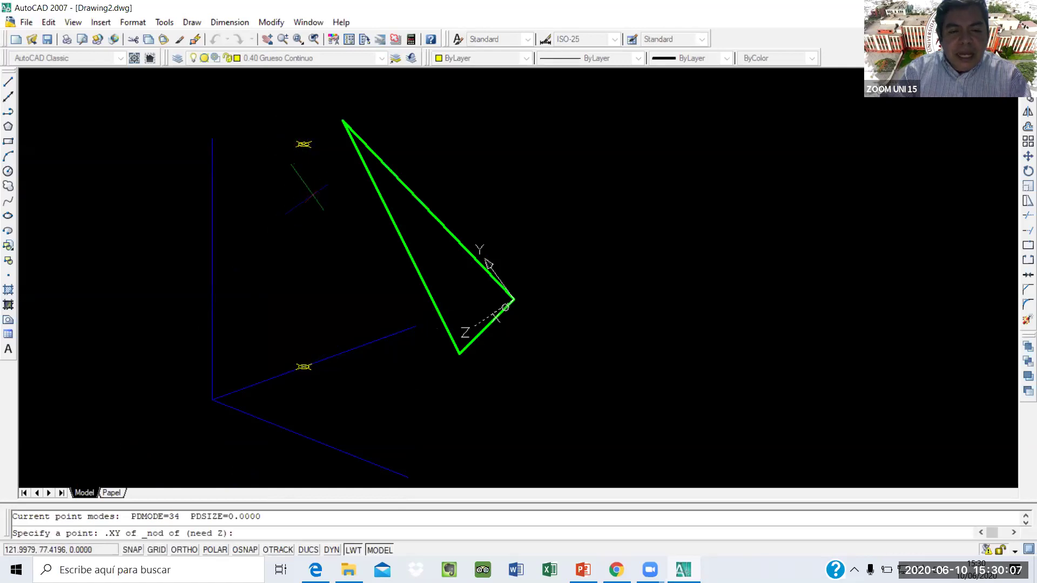
text(0)
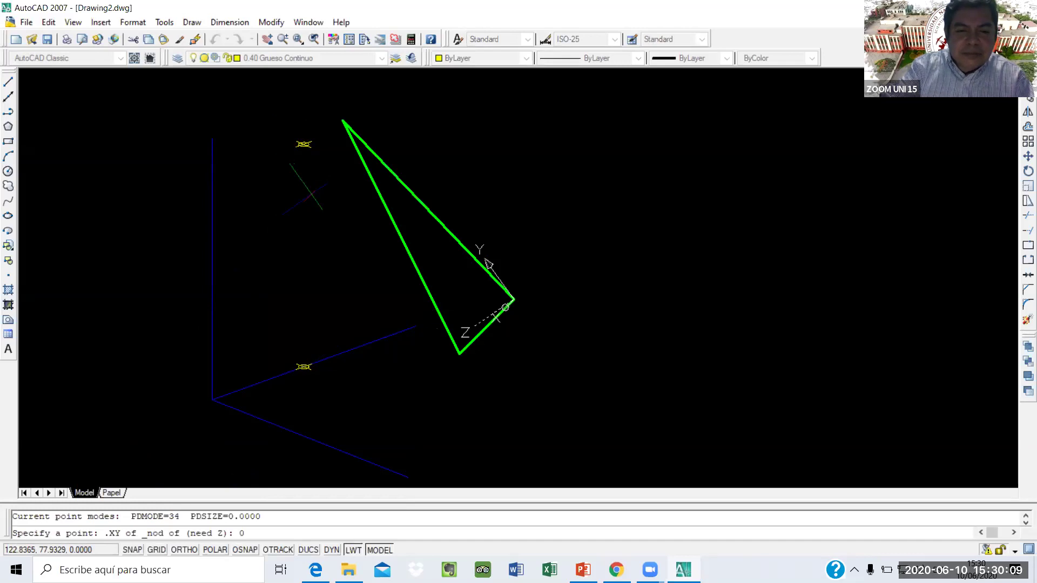
key(Return)
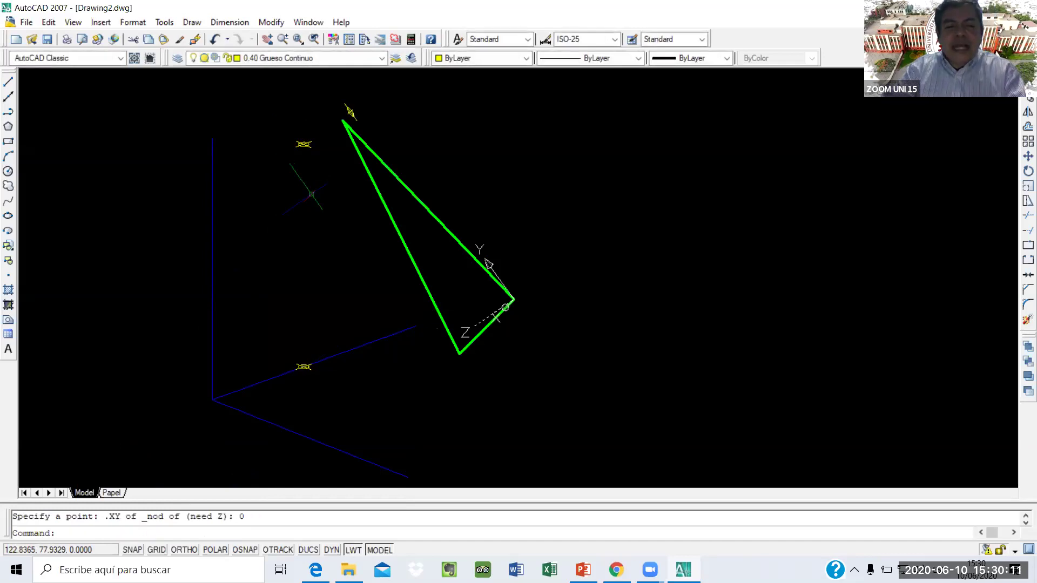
Undo the brief orbit and the placement of the projected point near the triangle's apex
shift+middle_drag(301, 213, 325, 209)
text(u)
key(Return)
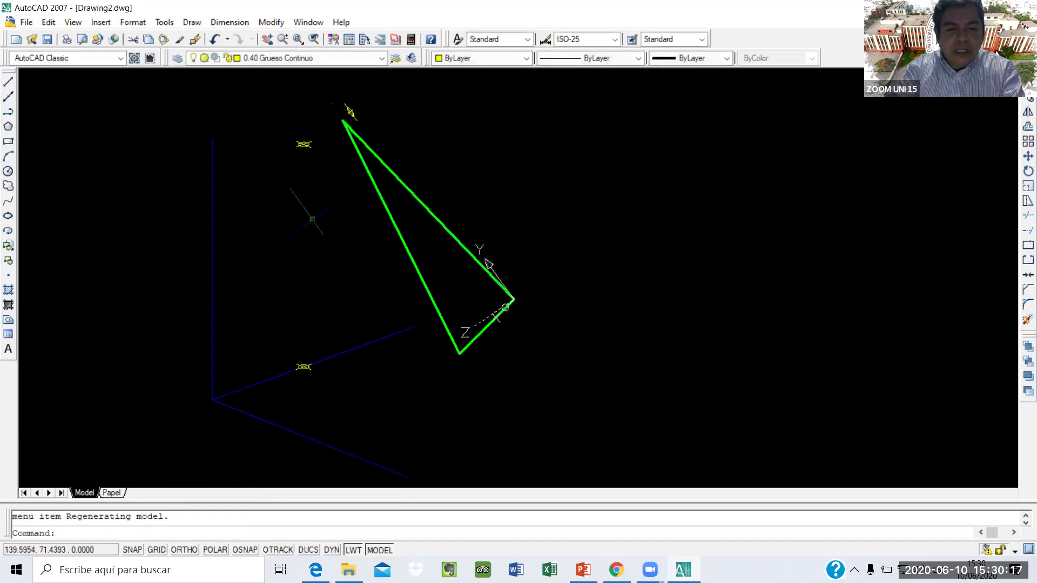
text(u)
key(Return)
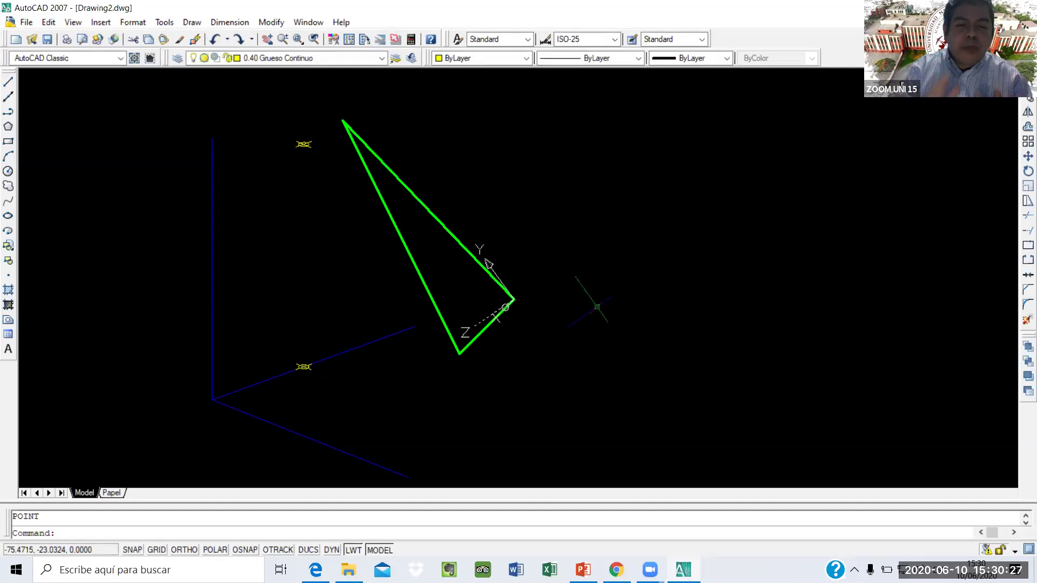
Query the coordinates of the upper existing point in the current UCS with the ID command, snapping to its node
text(id)
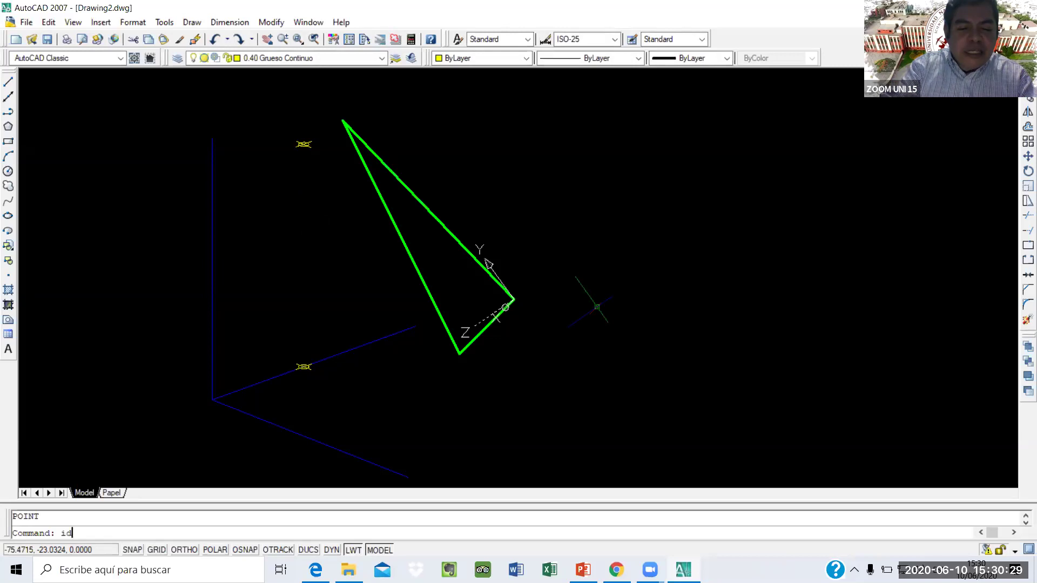
key(Return)
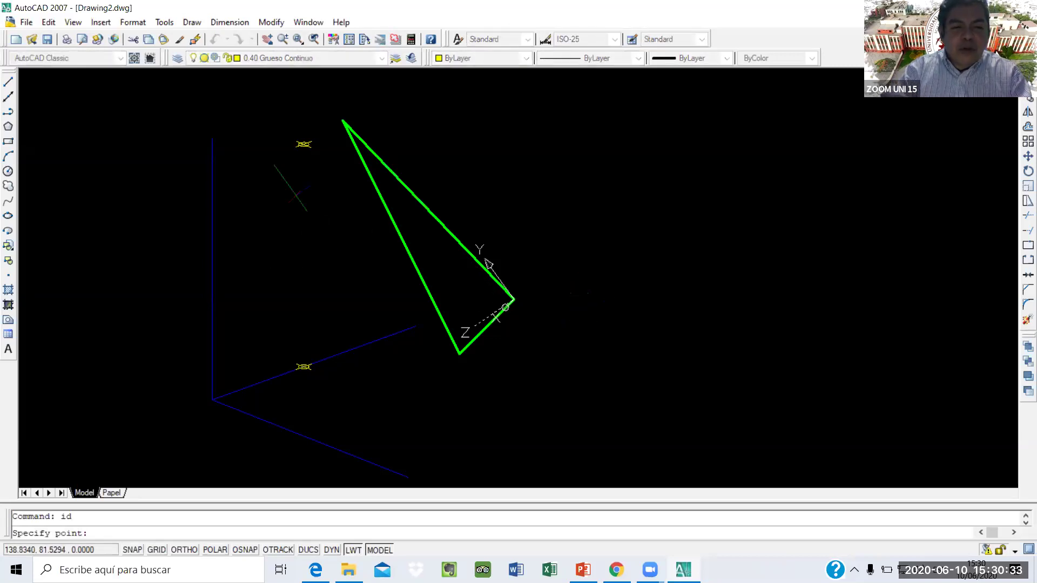
shift+right_click(291, 151)
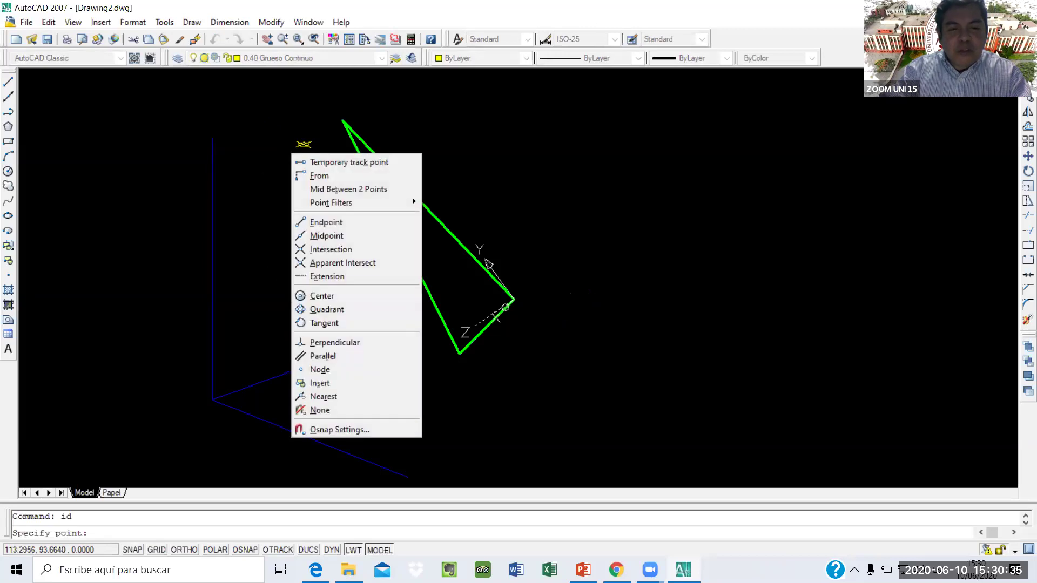
click(332, 366)
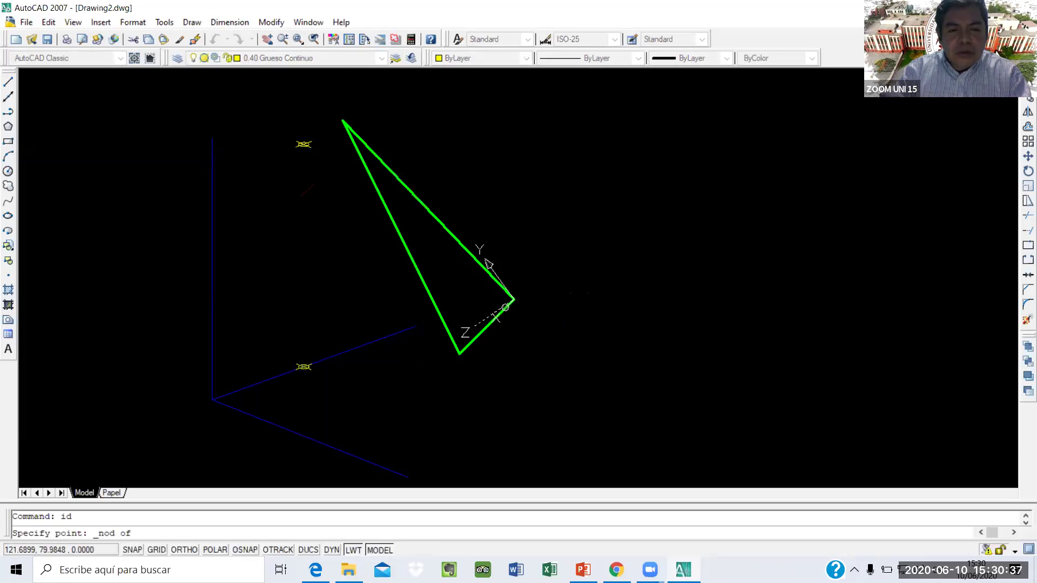
click(303, 145)
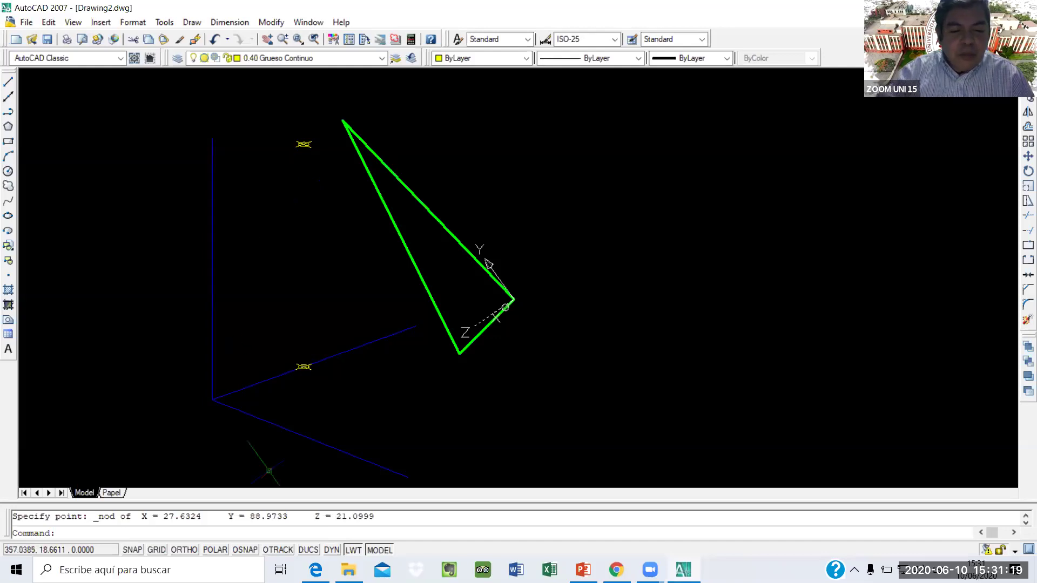
Place a point on the triangle's plane, taking the XY coordinates from the upper existing point's node and setting Z to 0
text(point)
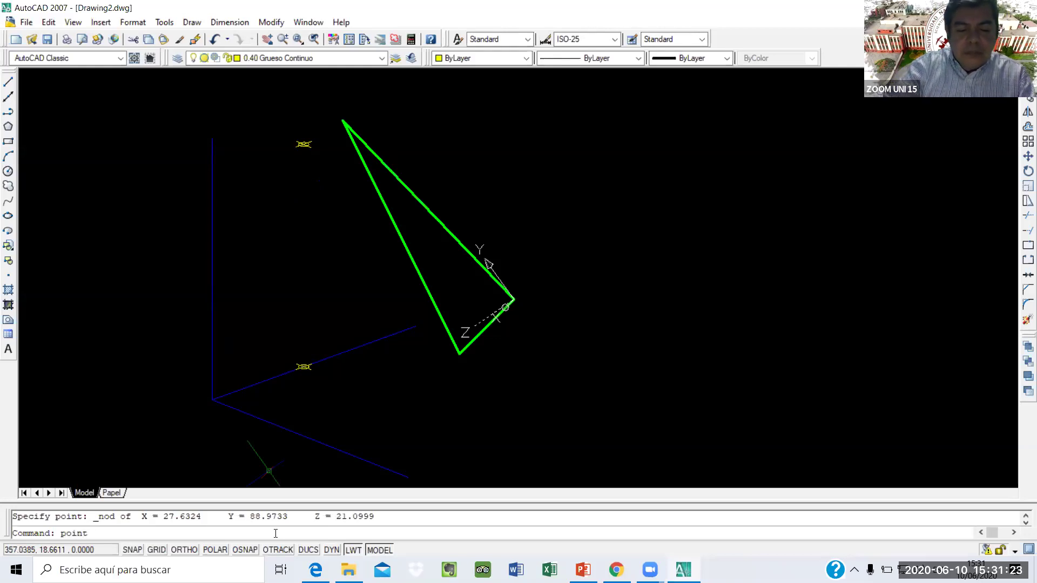
key(Return)
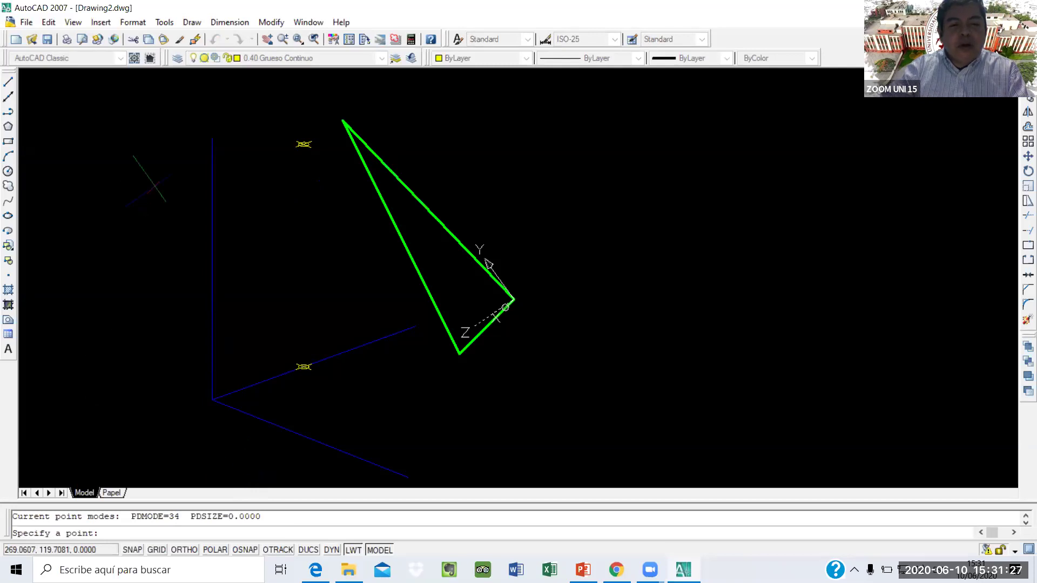
shift+right_click(154, 191)
mouse_move(269, 238)
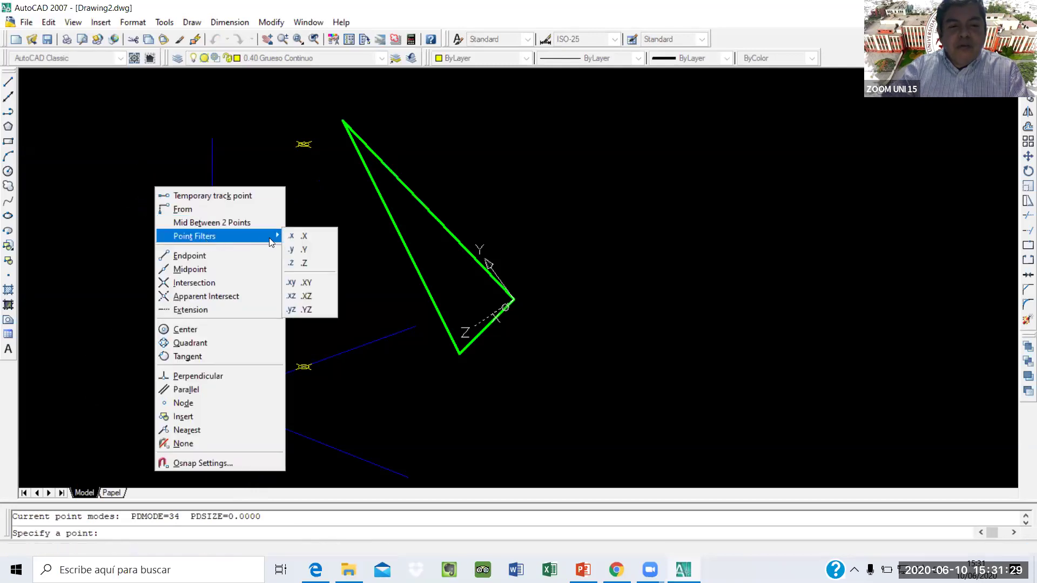
click(321, 281)
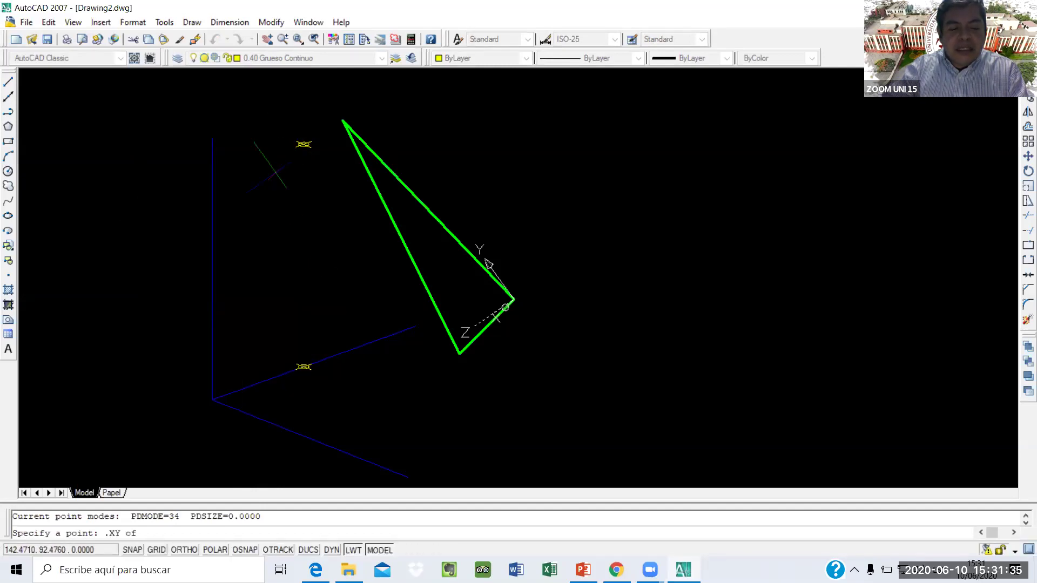
shift+right_click(277, 174)
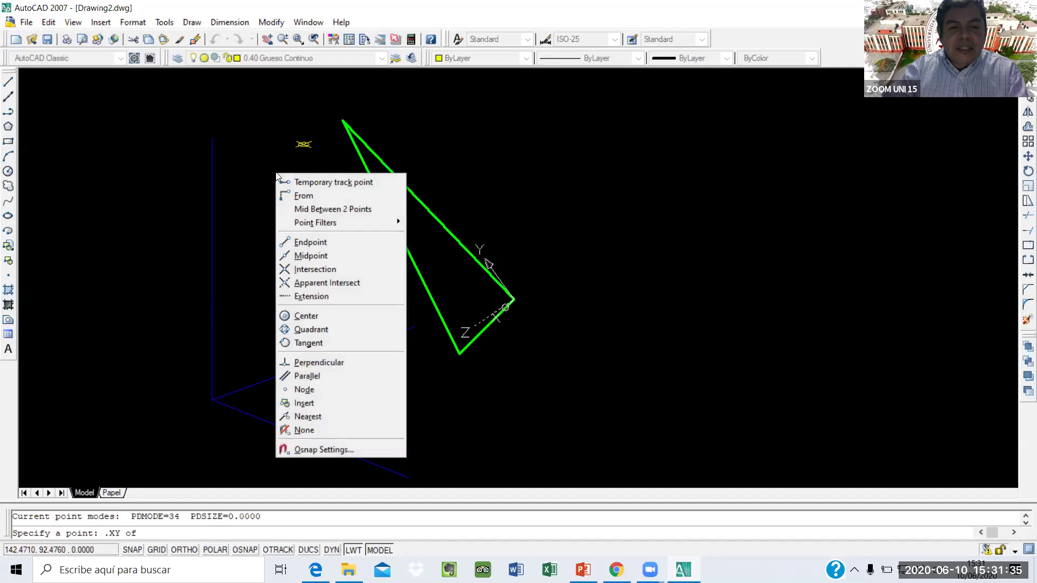
click(313, 385)
click(304, 144)
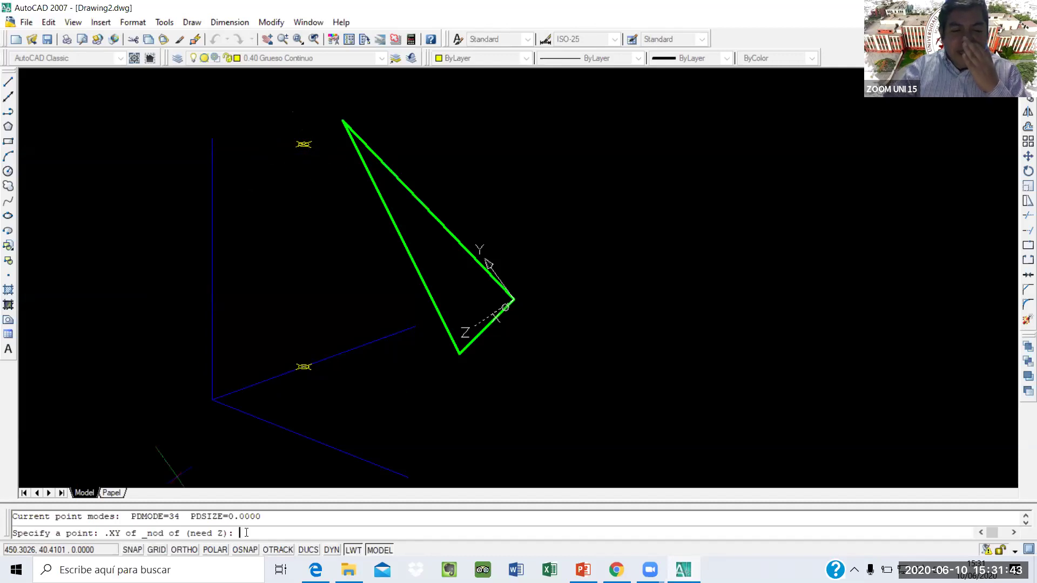
text(0)
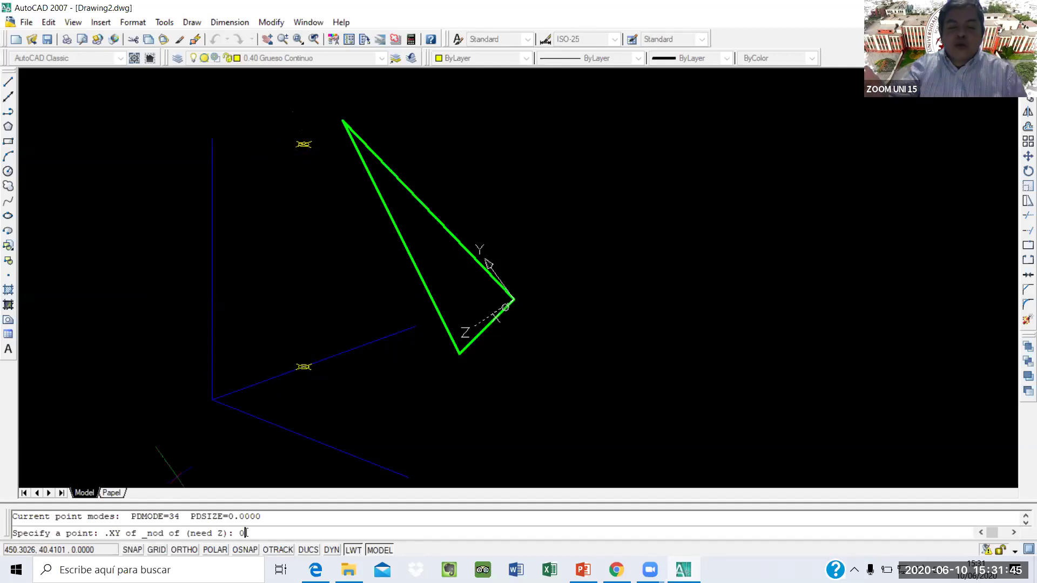
key(Return)
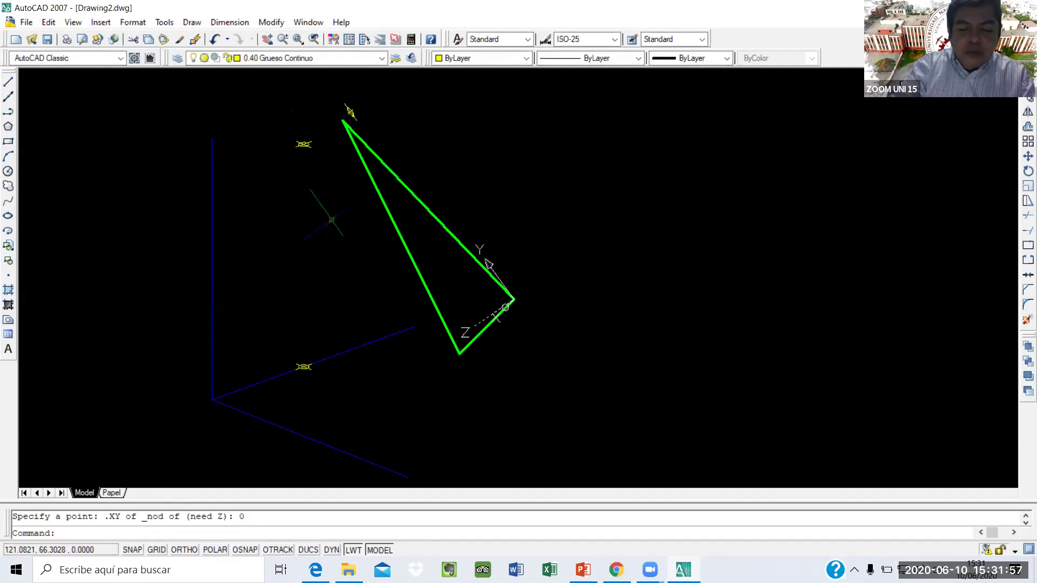
Measure the distance from the upper existing point's node to the node of its projection near the triangle's apex
text(line)
key(BackSpace)
key(BackSpace)
key(BackSpace)
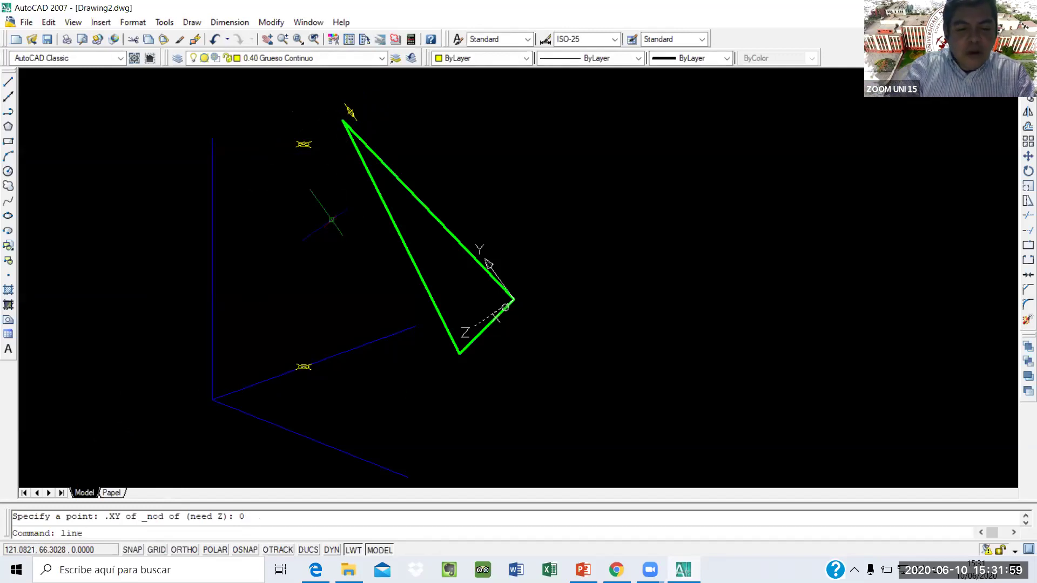
key(BackSpace)
text(disk)
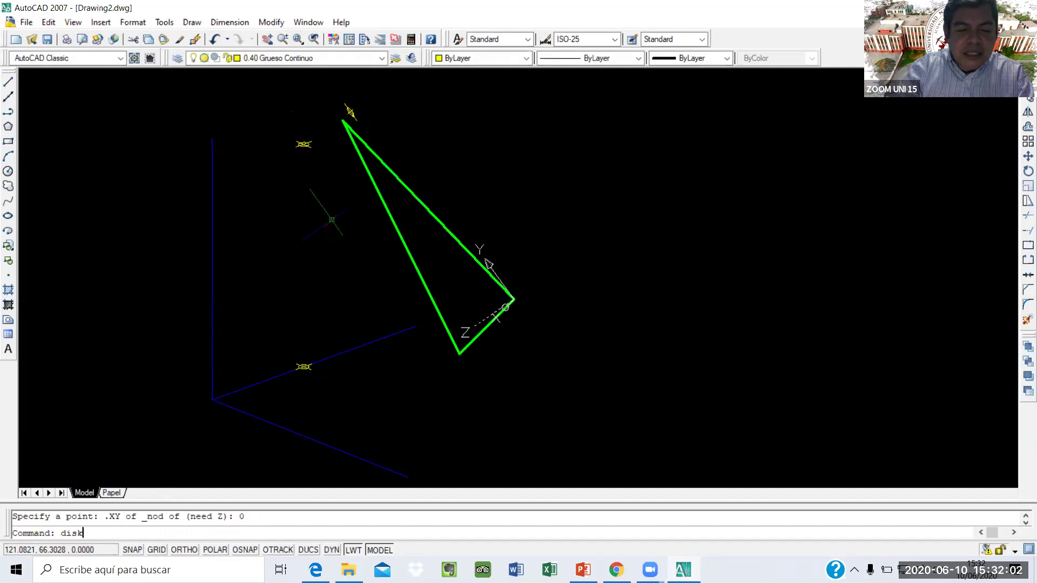
key(BackSpace)
text(t)
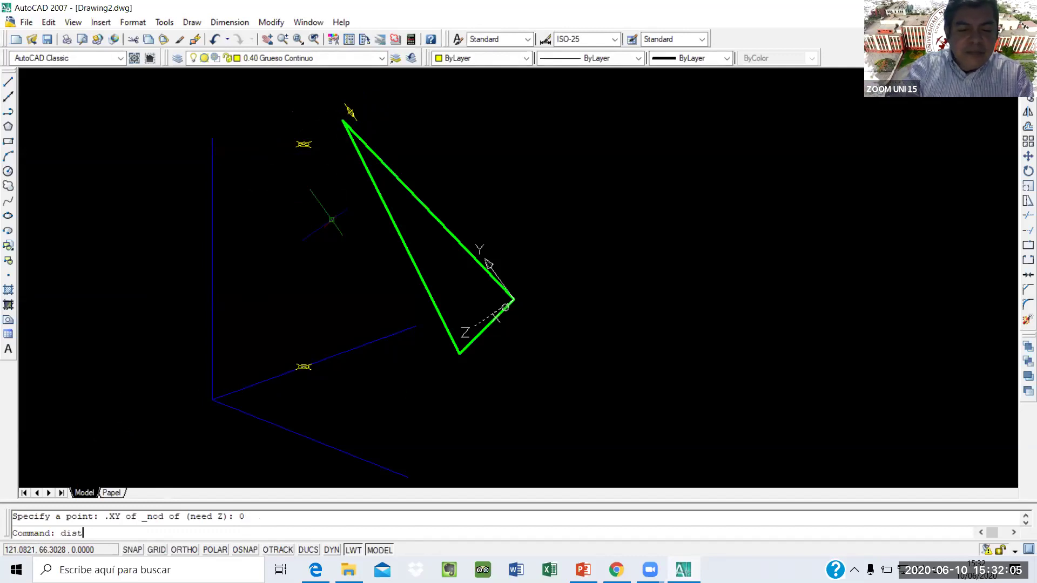
key(Return)
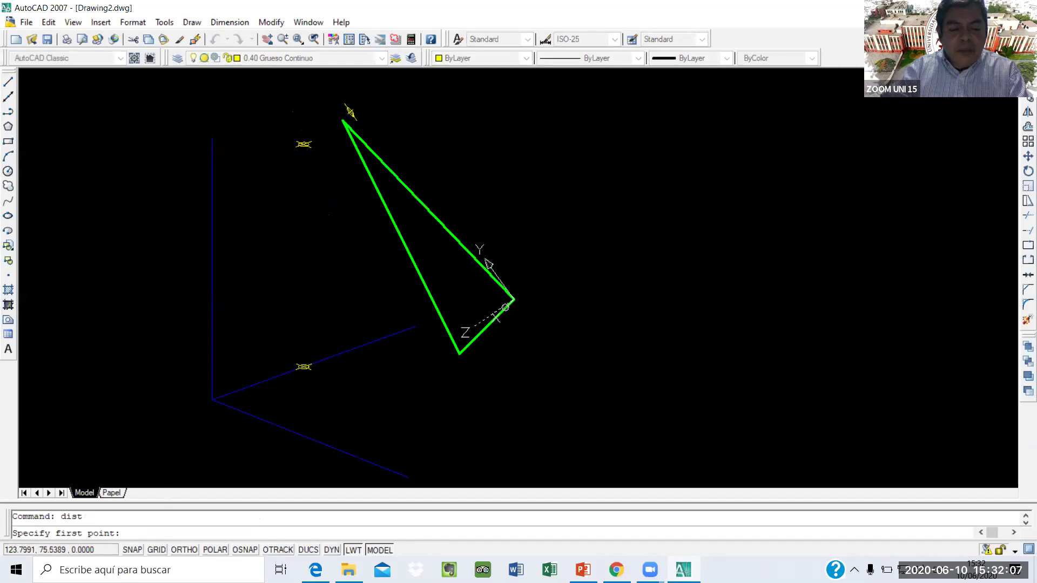
shift+right_click(269, 154)
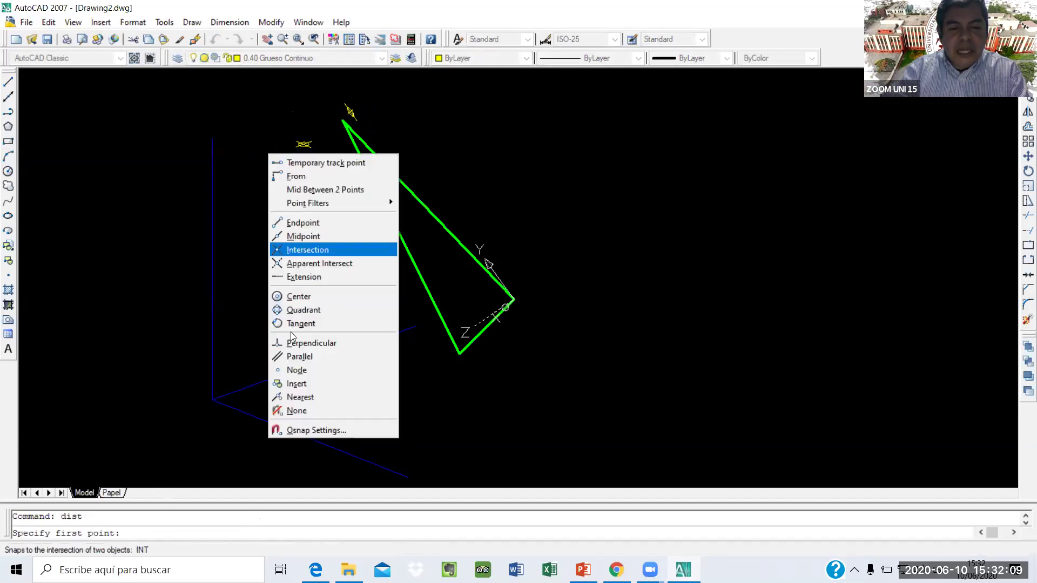
click(304, 372)
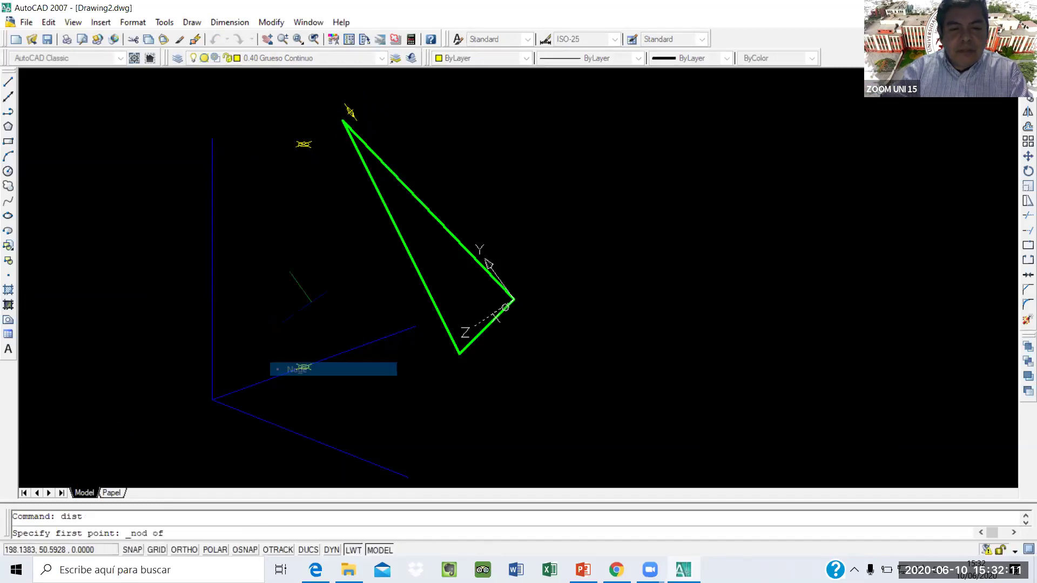
click(303, 144)
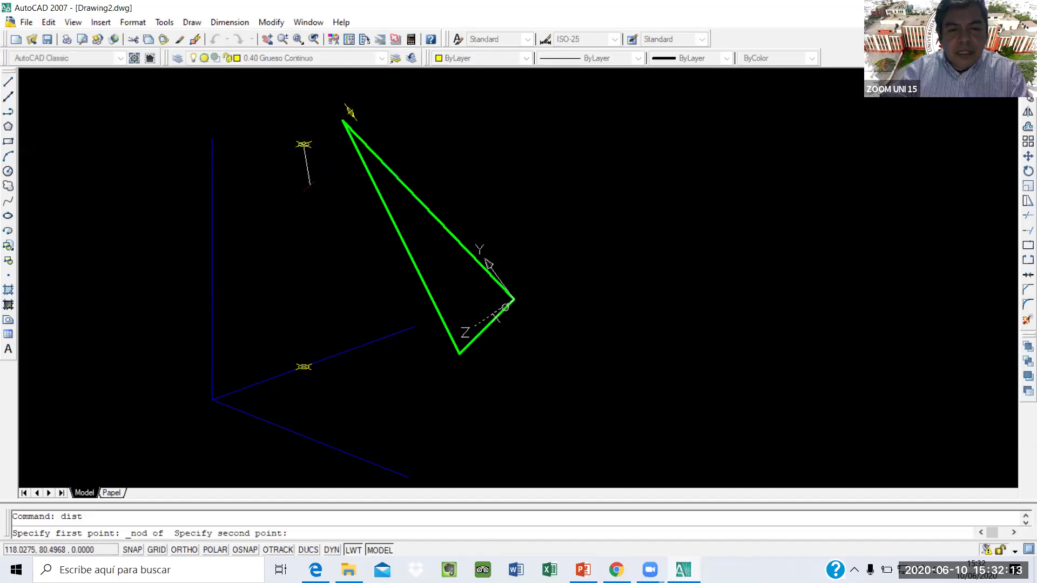
shift+right_click(305, 197)
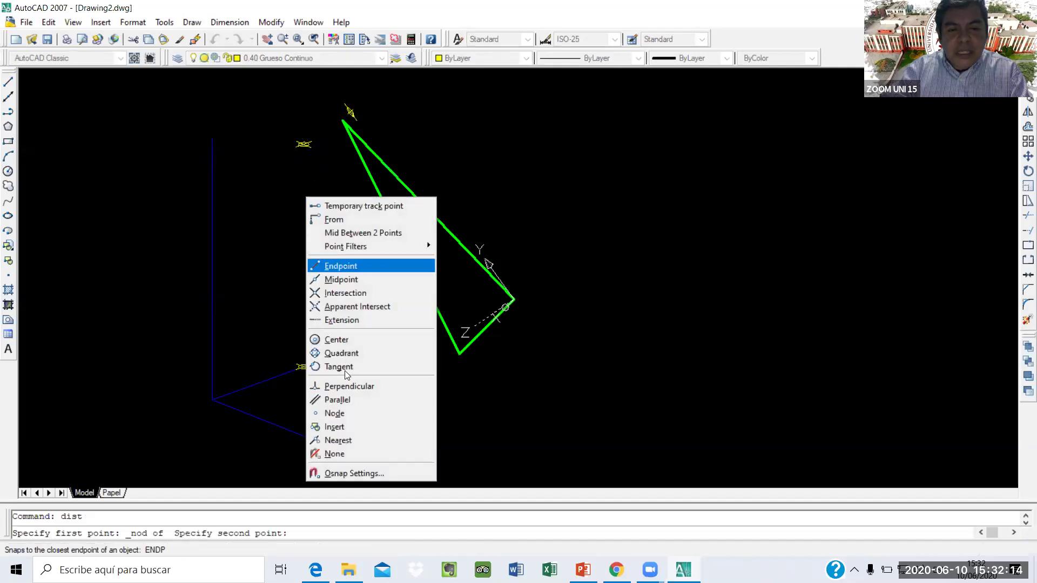
click(345, 414)
click(348, 110)
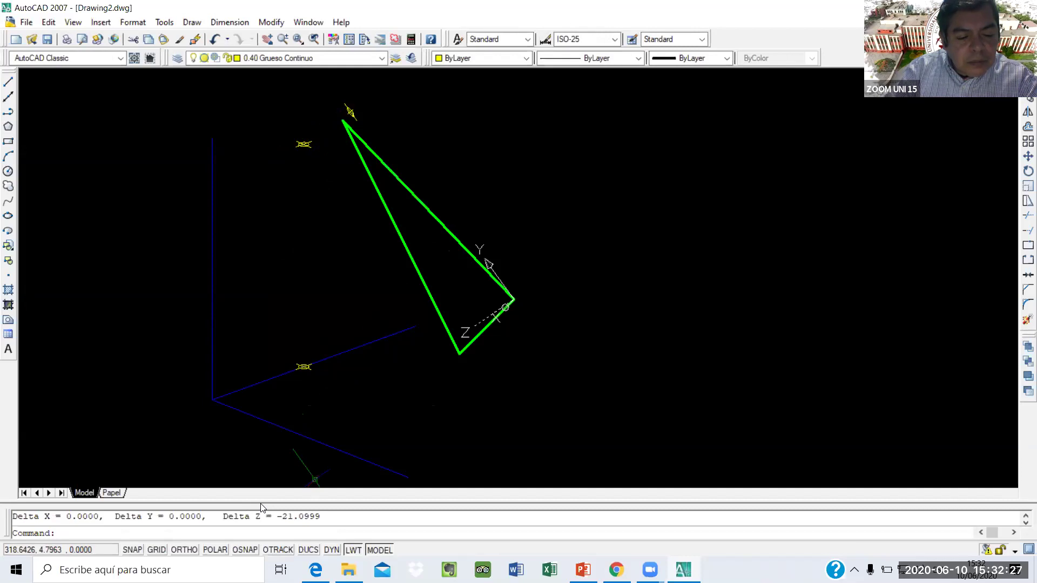
Open the command history in the text window and examine the distance reported by the last measurement
key(F2)
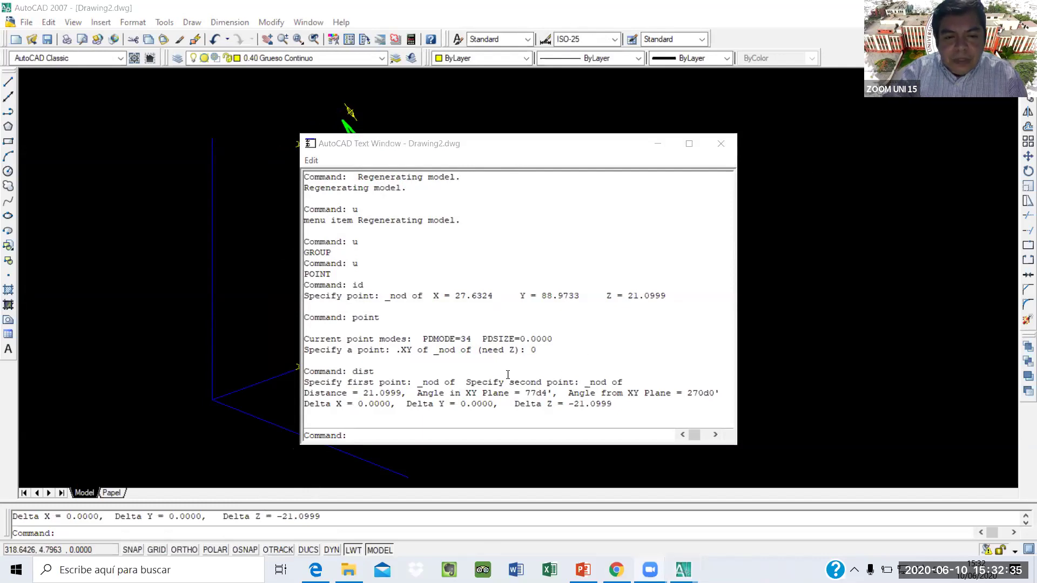
drag(362, 393, 402, 391)
click(450, 392)
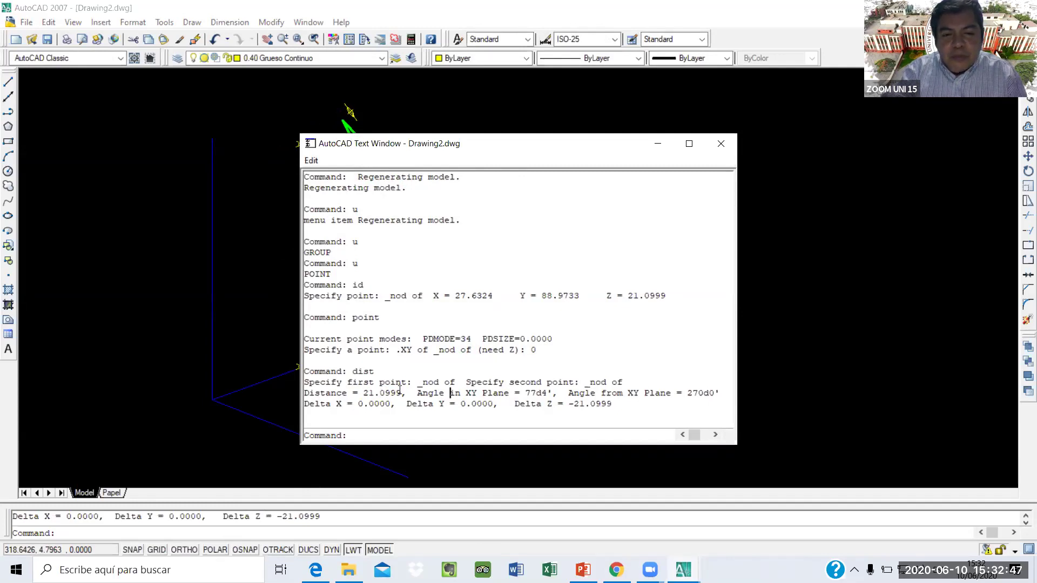
Draw a line from the upper existing point's node to the node of its projection near the triangle's apex
click(721, 143)
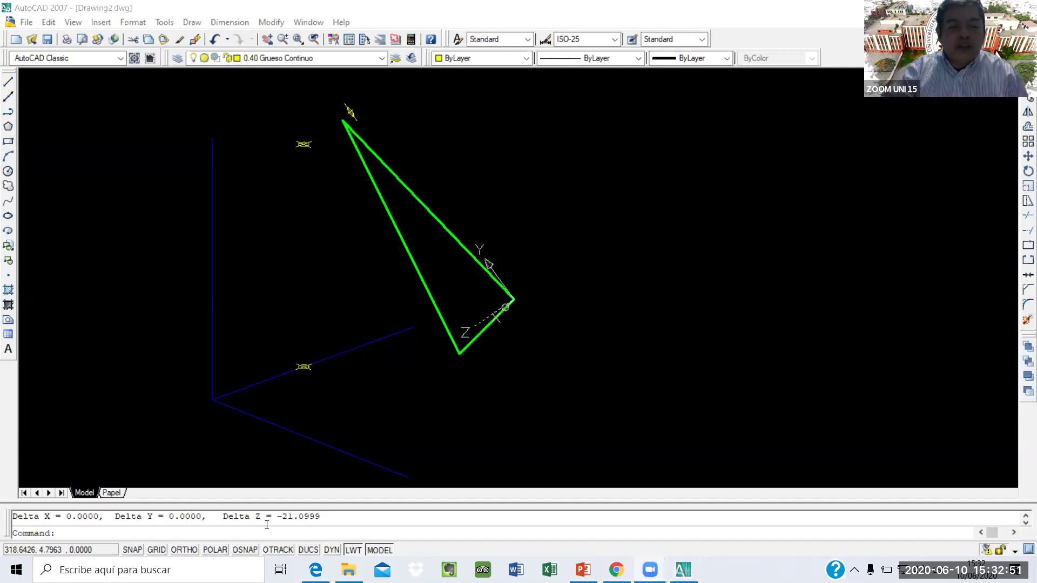
text(line)
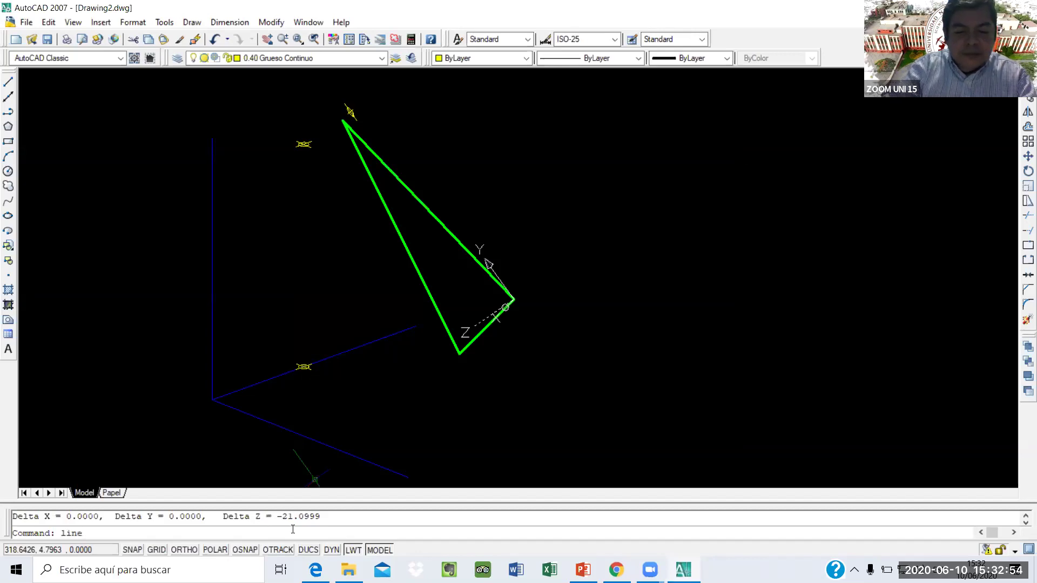
key(Return)
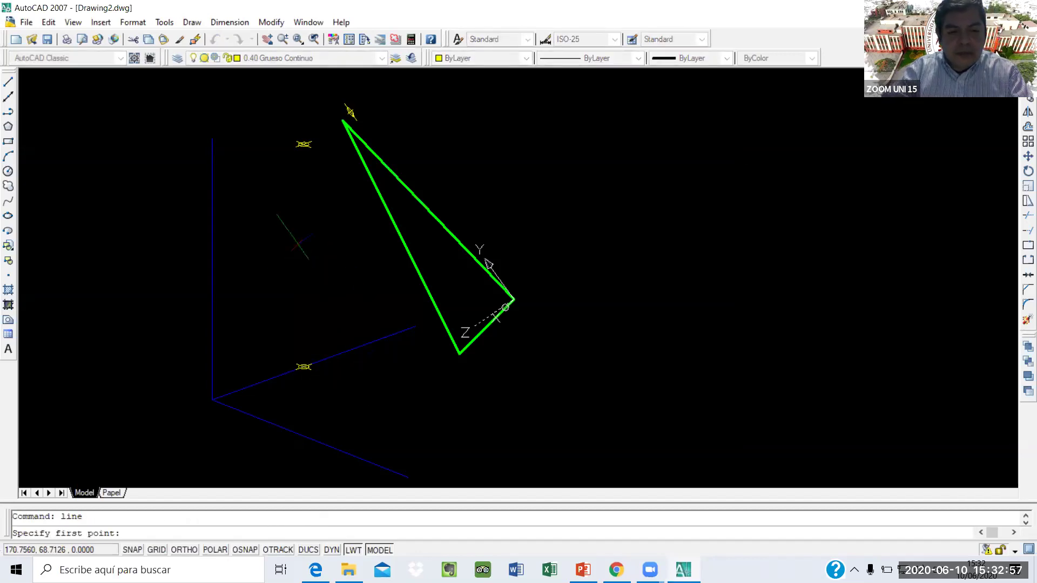
shift+right_click(300, 218)
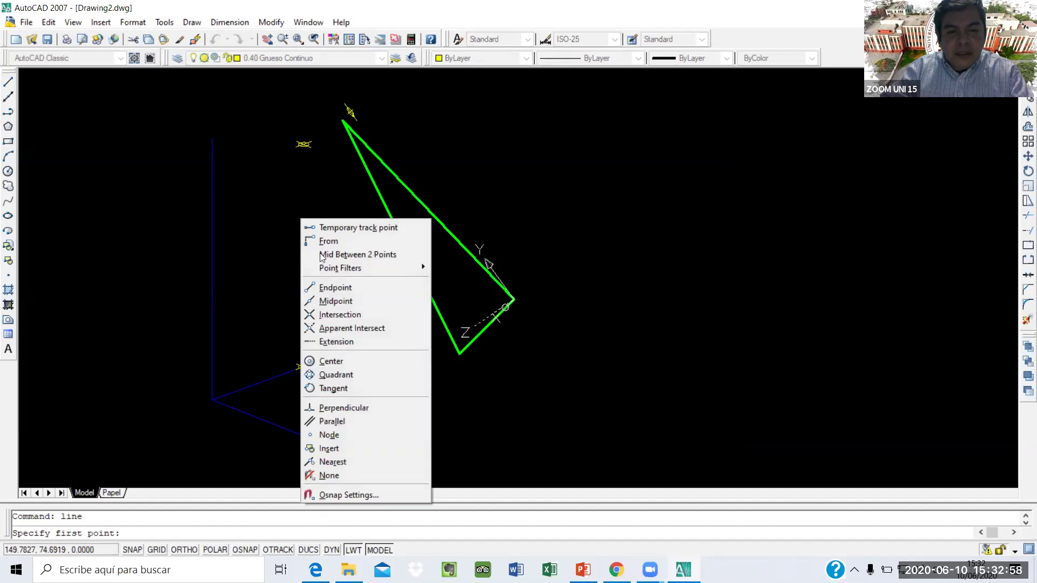
click(329, 435)
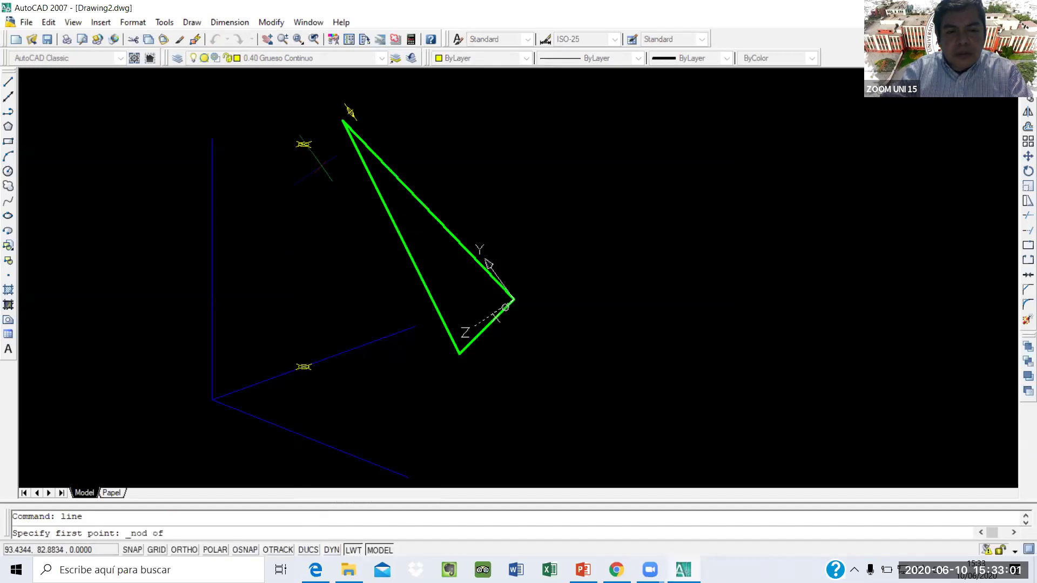
click(303, 144)
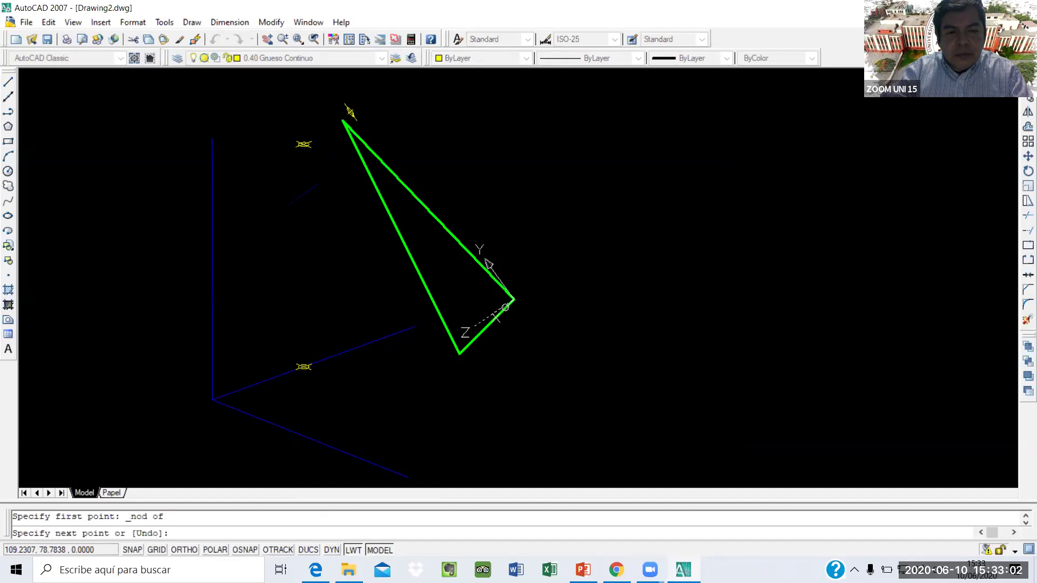
shift+right_click(317, 186)
click(358, 401)
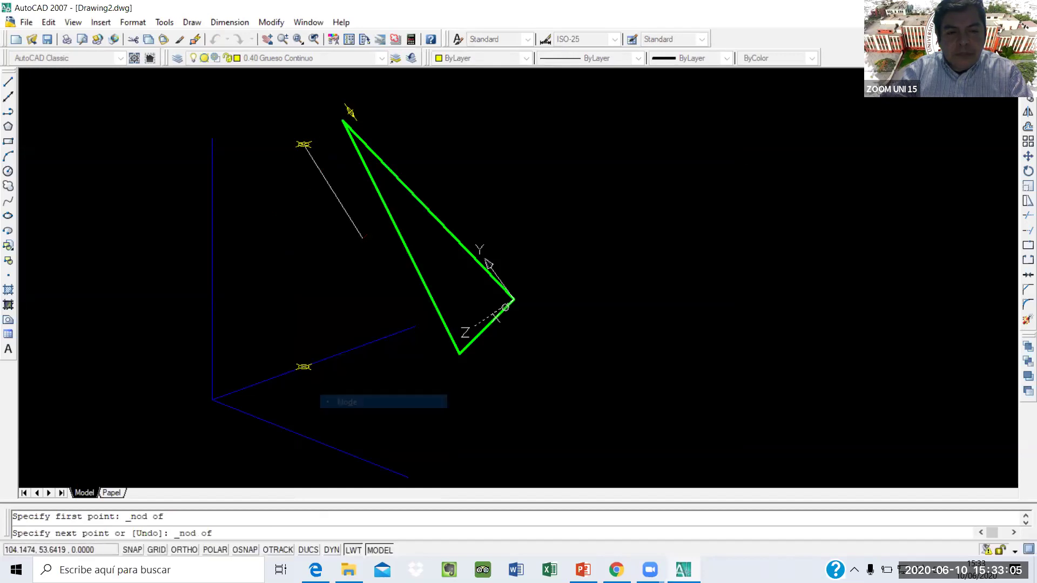
click(350, 112)
key(Escape)
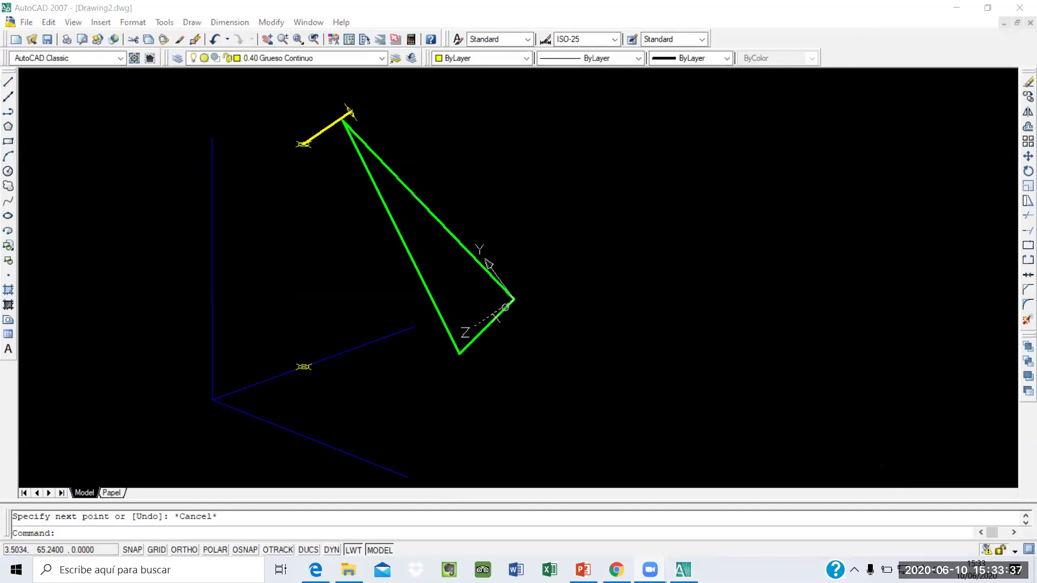
List the properties of the perpendicular line and examine its 3D length in the text window
click(95, 533)
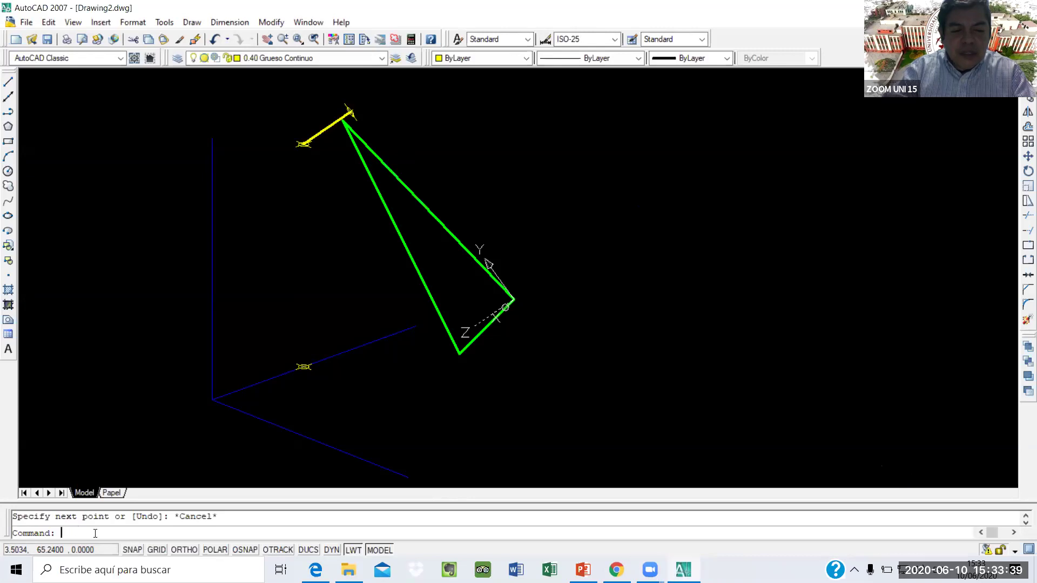
text(list)
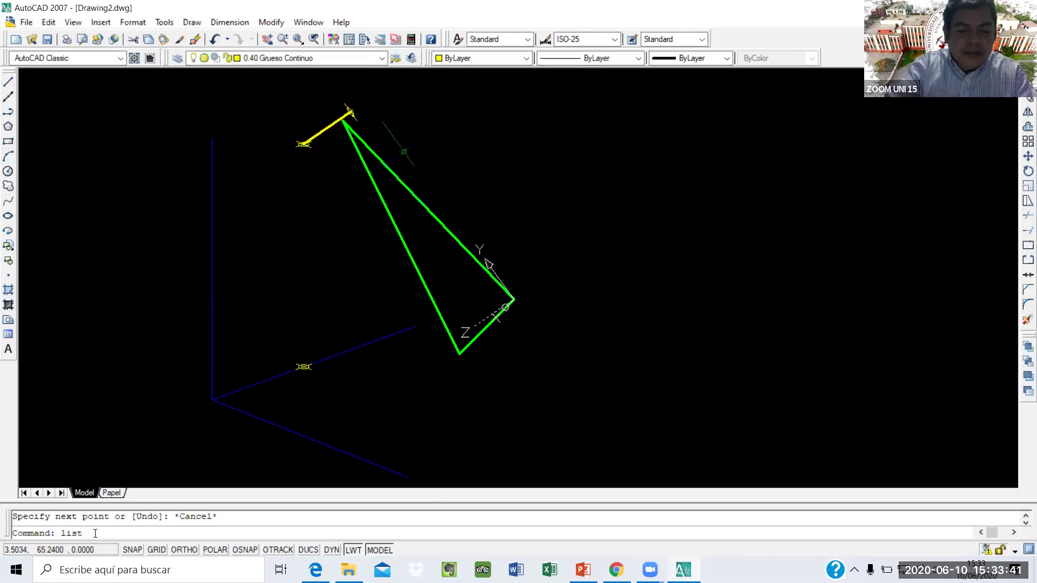
key(Return)
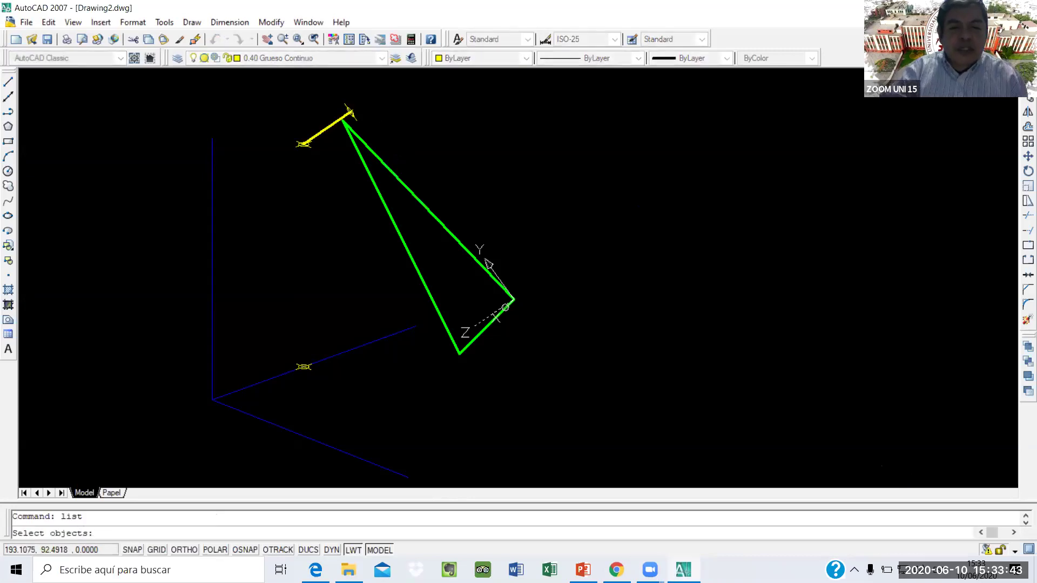
click(327, 128)
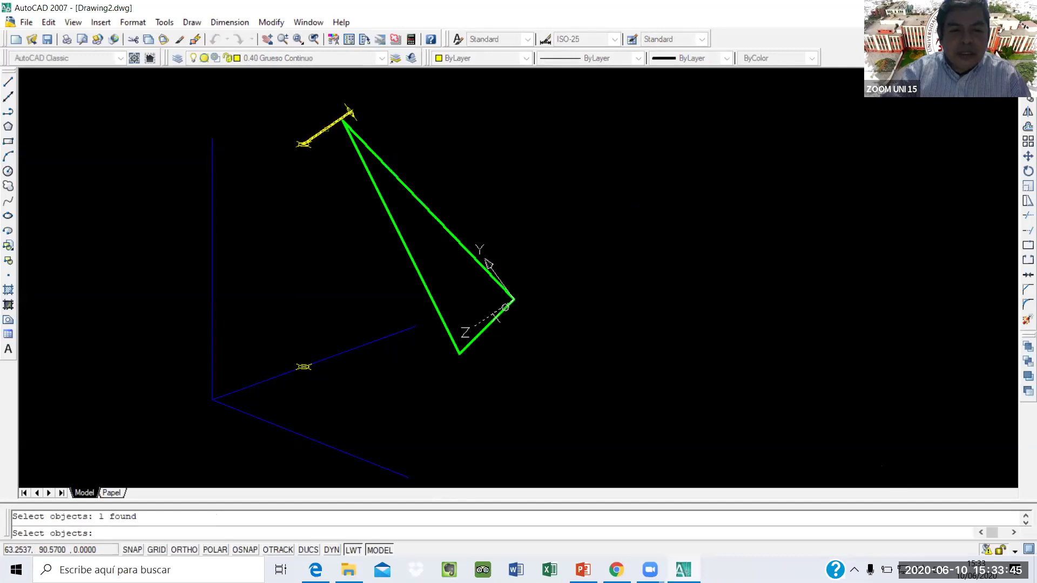
key(Return)
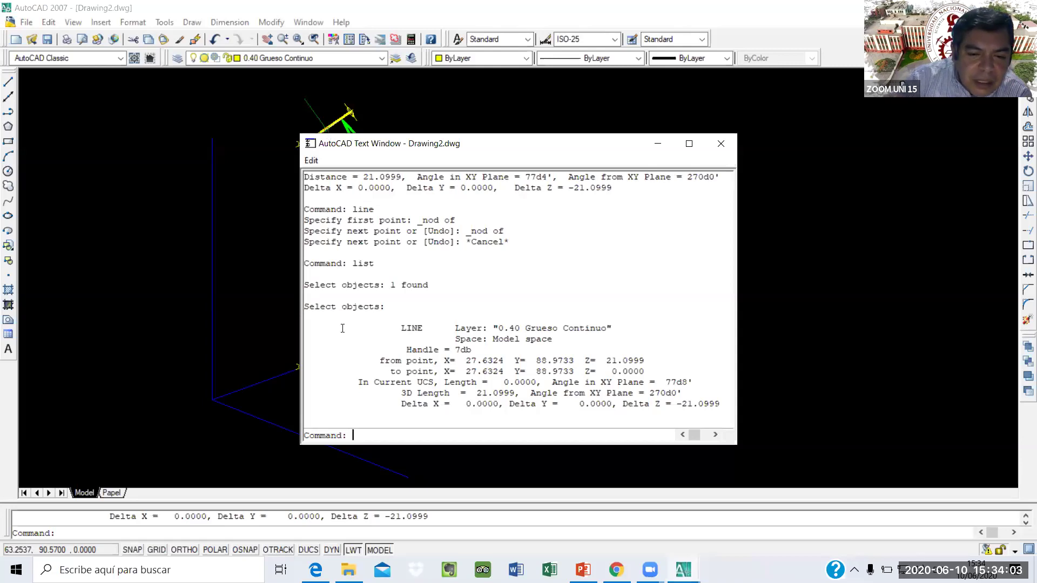
drag(402, 392, 481, 394)
drag(510, 395, 519, 395)
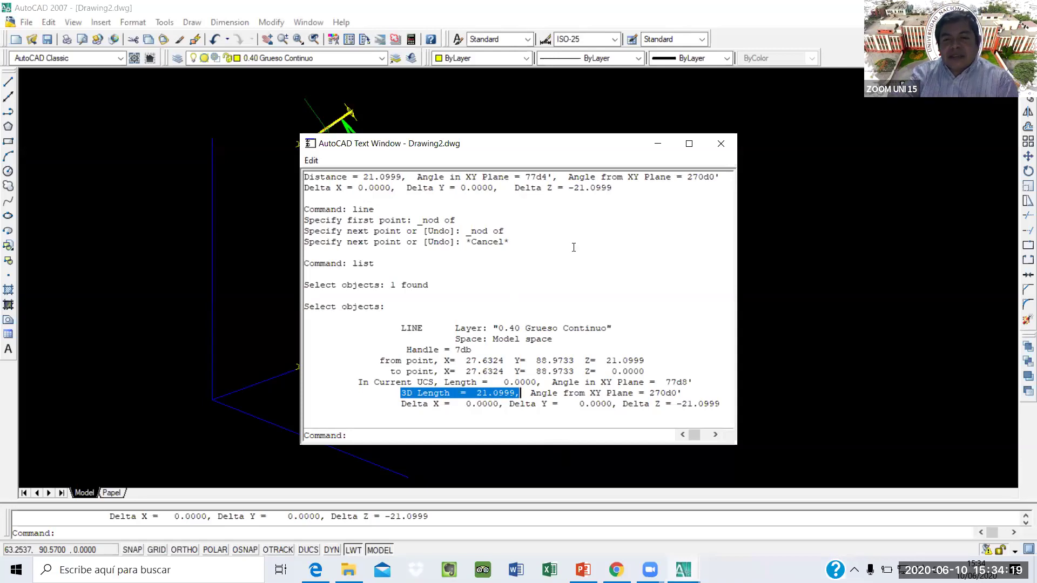
click(721, 145)
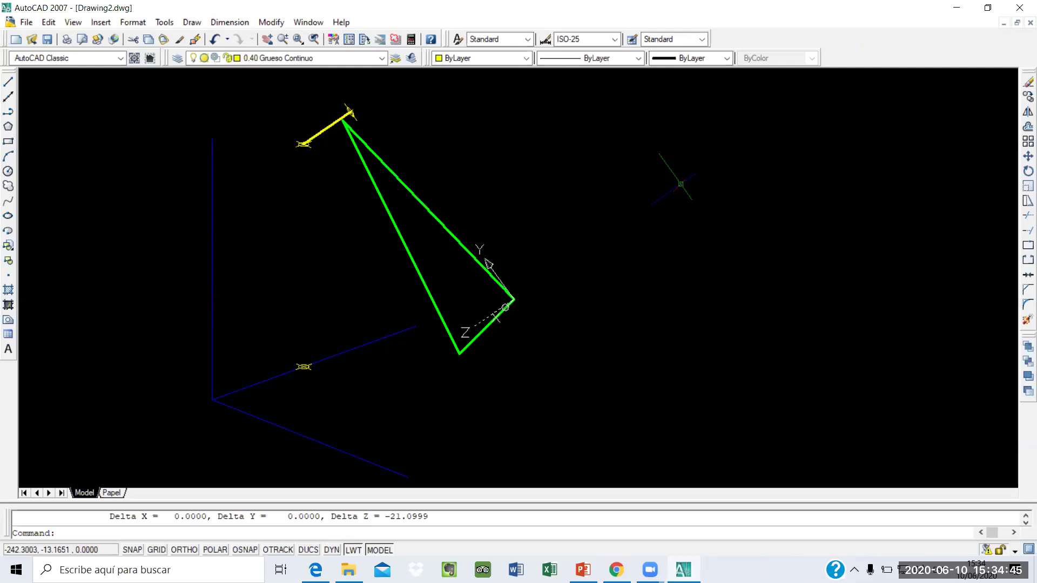
Query the projected point's coordinates in the triangle-aligned UCS with the ID command, snapping to its node
text(id)
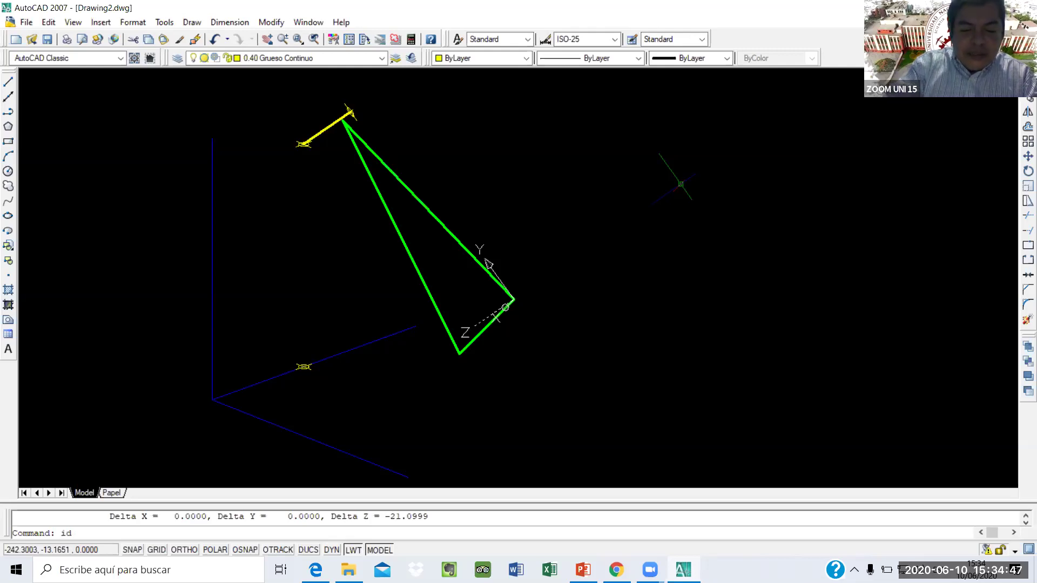
key(Return)
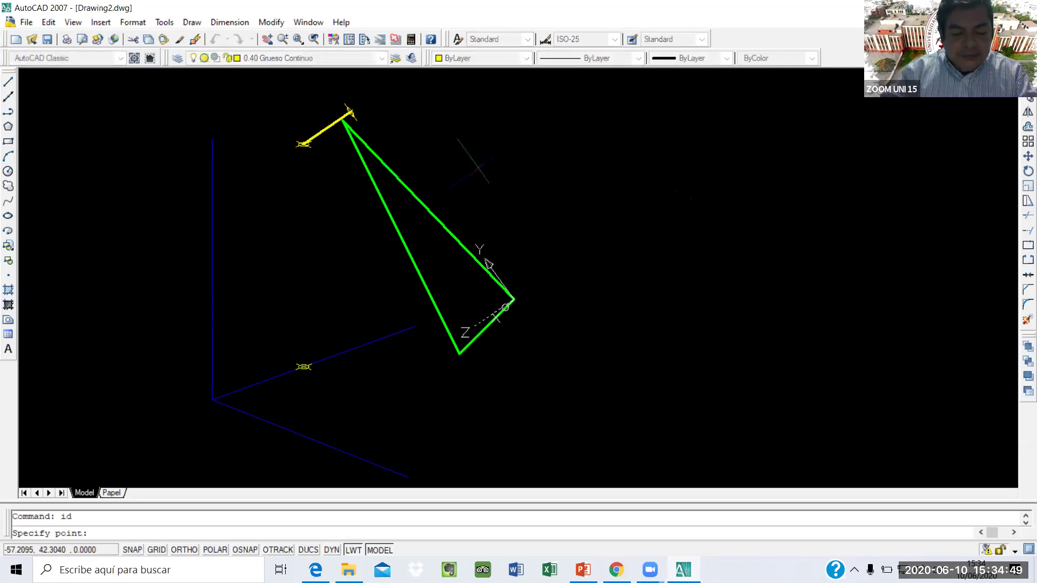
shift+right_click(463, 139)
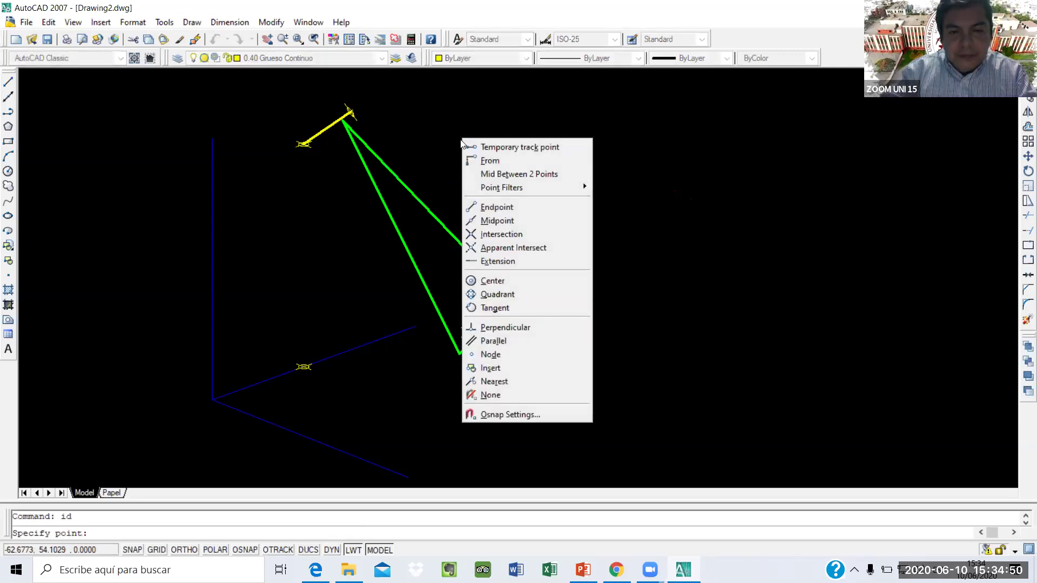
click(509, 358)
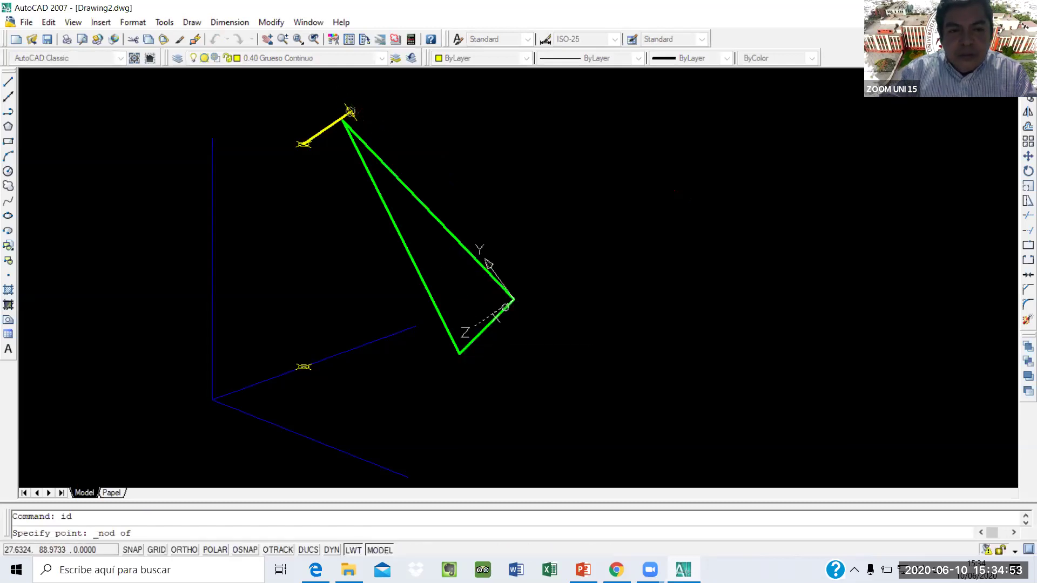
click(350, 111)
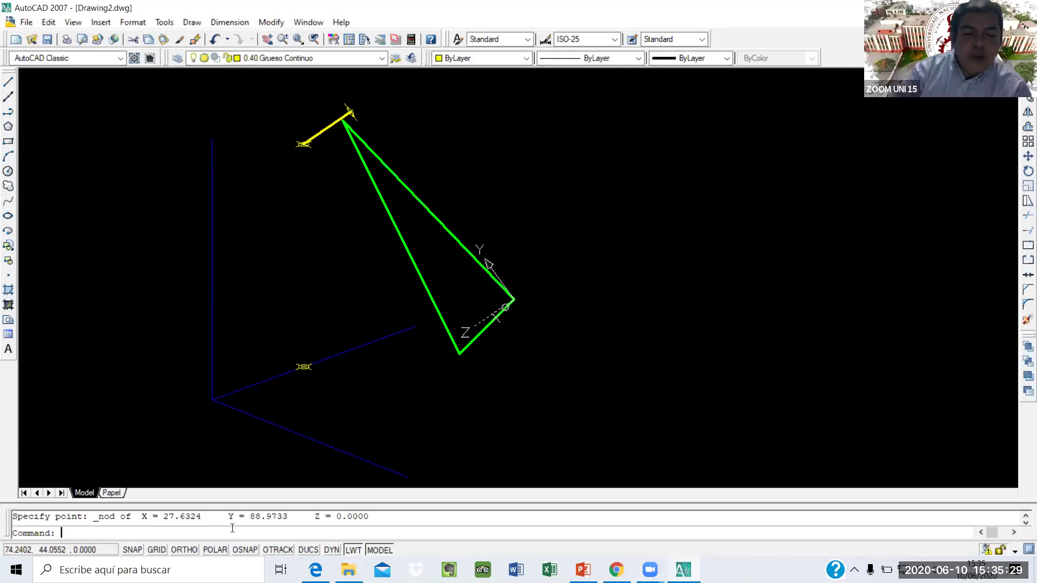
Restore the previous UCS with the UCS command's Previous option
text(ucs)
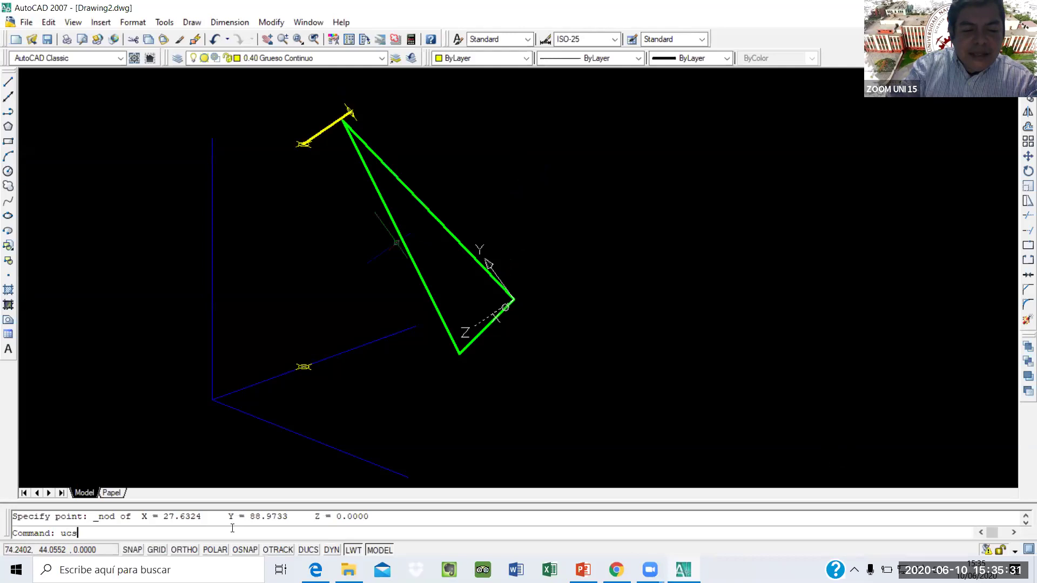
key(Return)
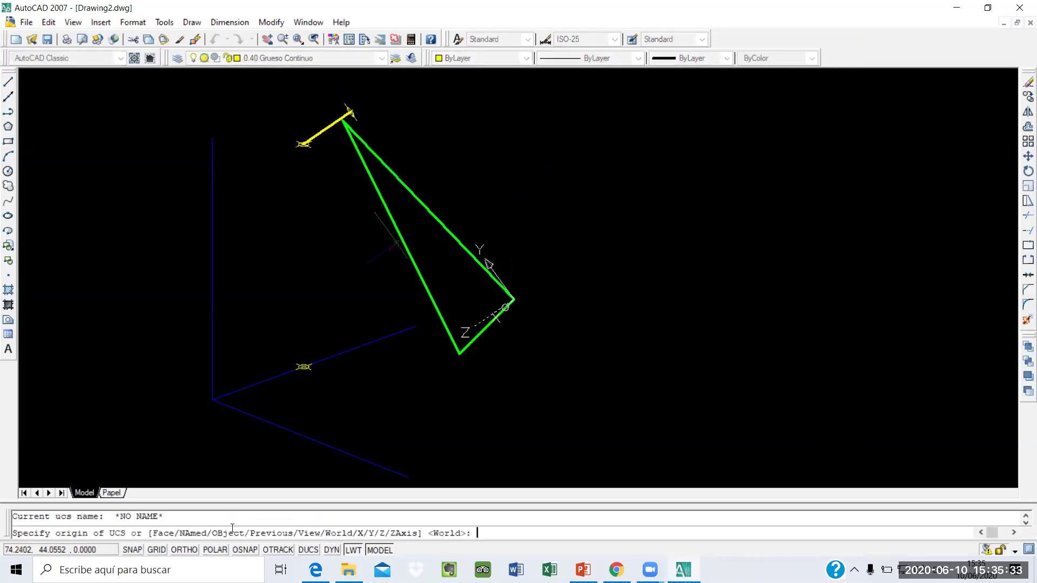
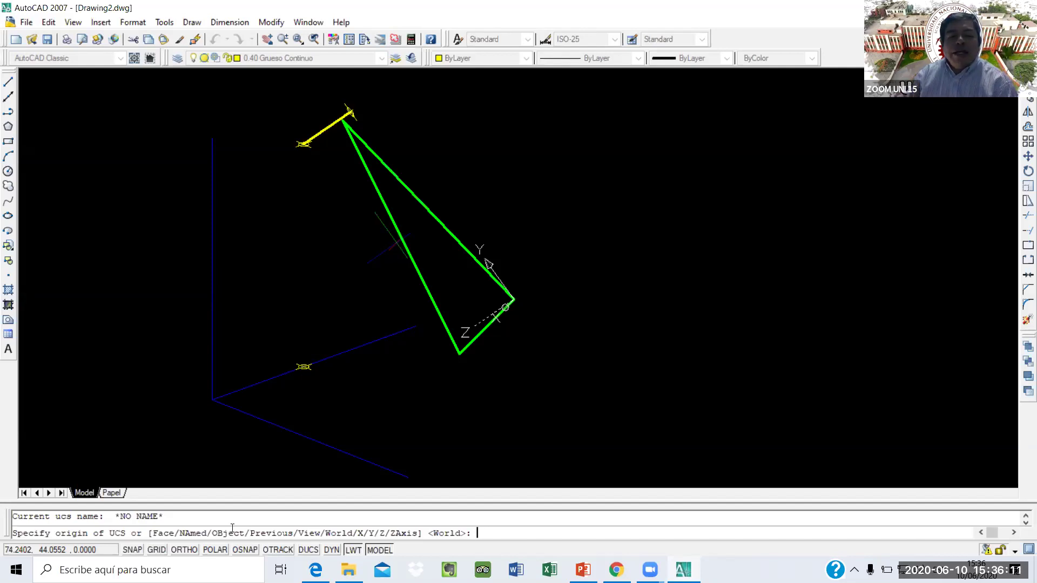
text(p)
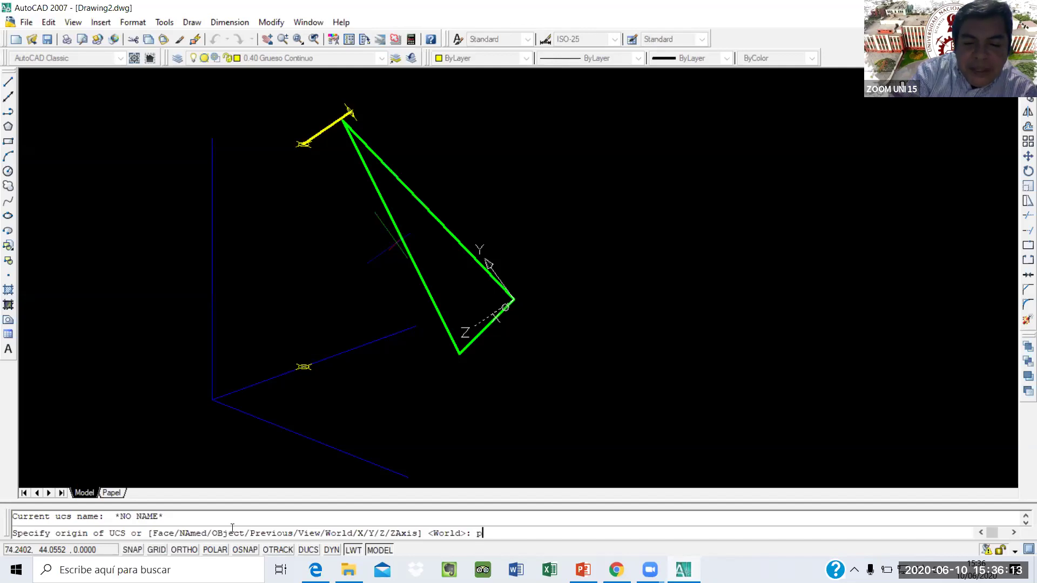
key(Return)
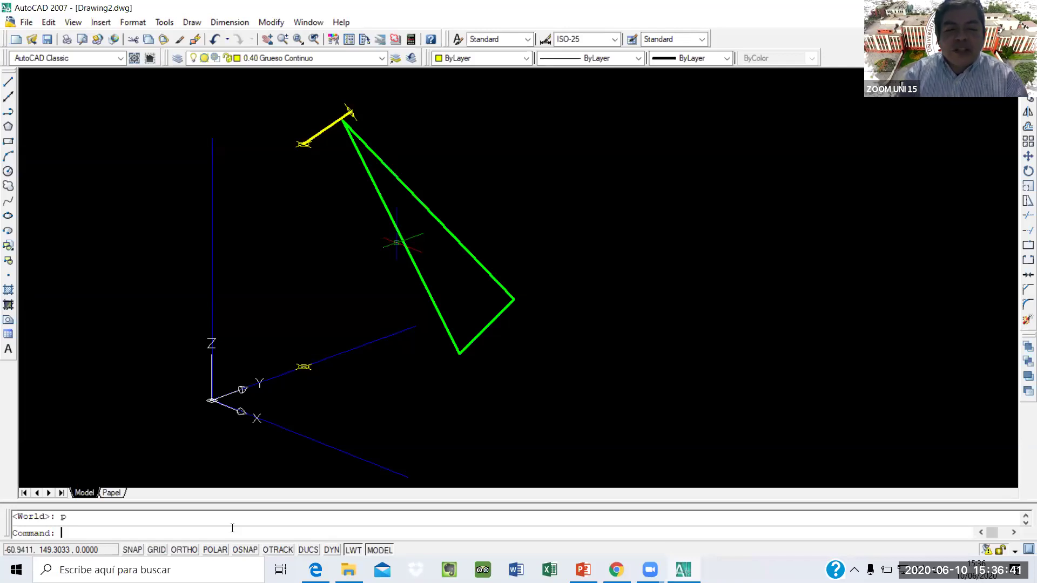
Query the projected point's coordinates in the restored UCS, snapping to the perpendicular line's endpoint, and copy the reported X, Y and Z values
text(id)
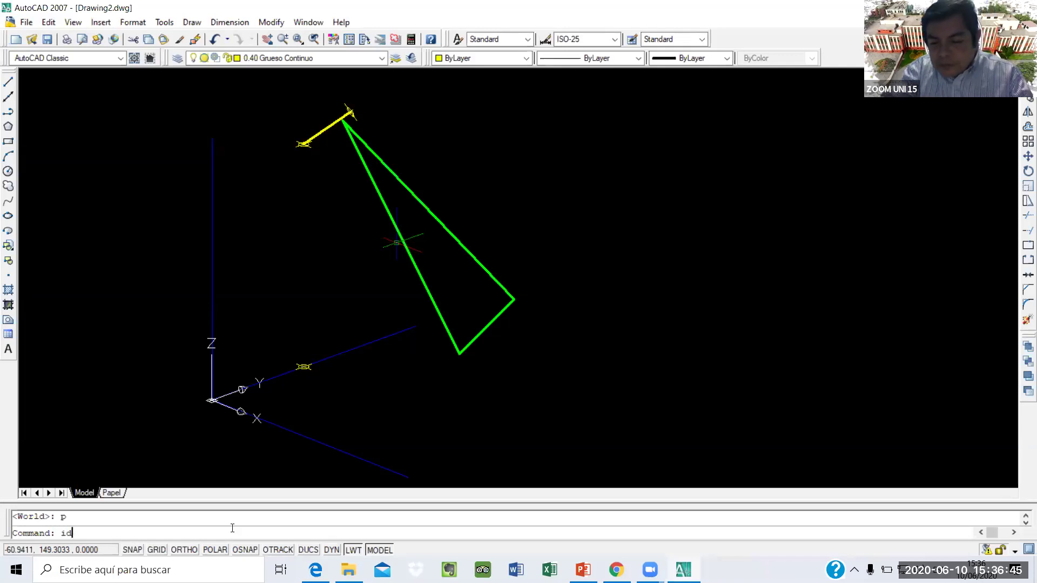
key(Return)
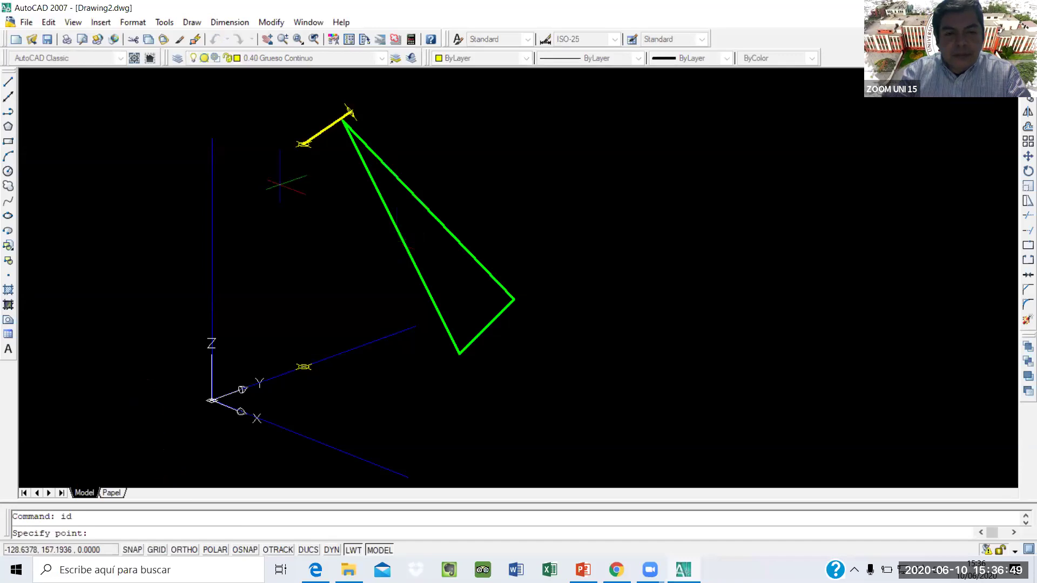
shift+right_click(311, 93)
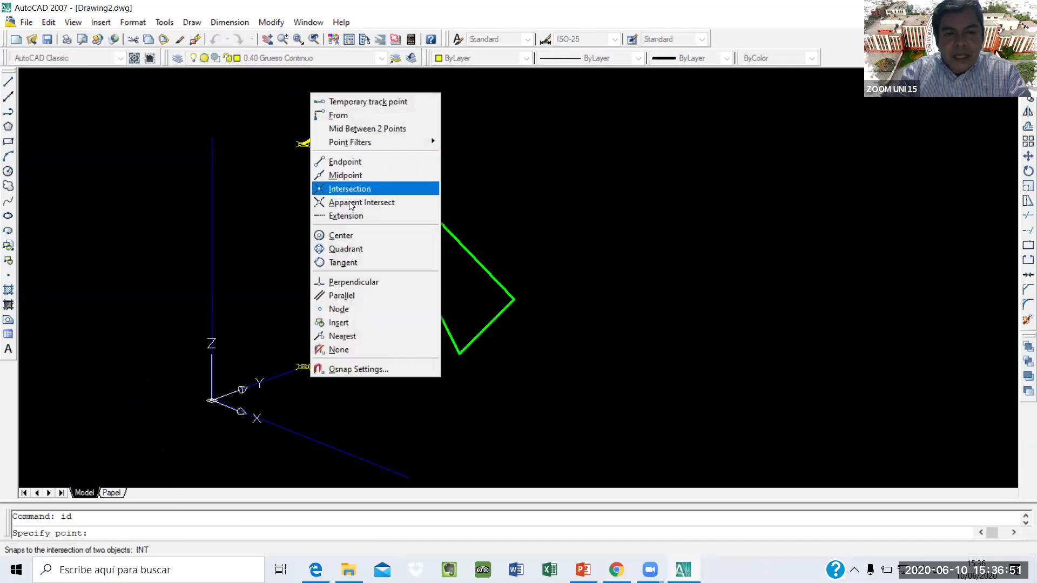
click(344, 162)
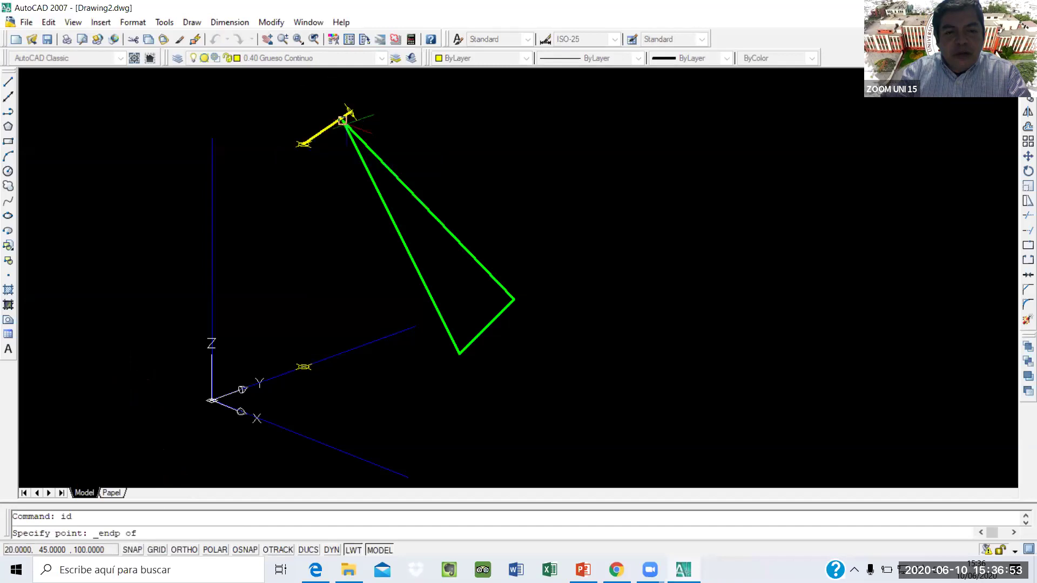
click(350, 112)
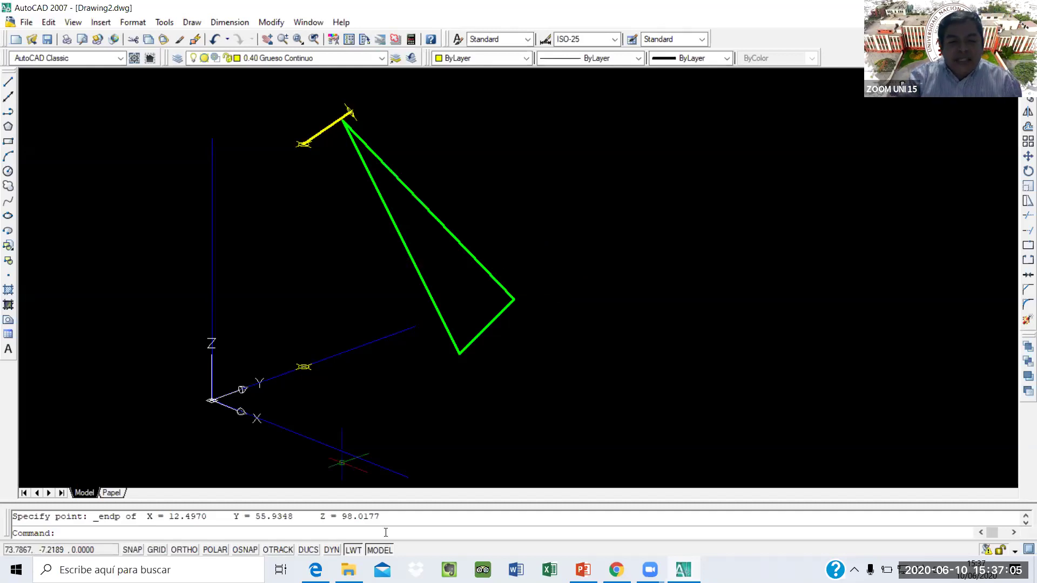
drag(382, 517, 148, 519)
key(ctrl+c)
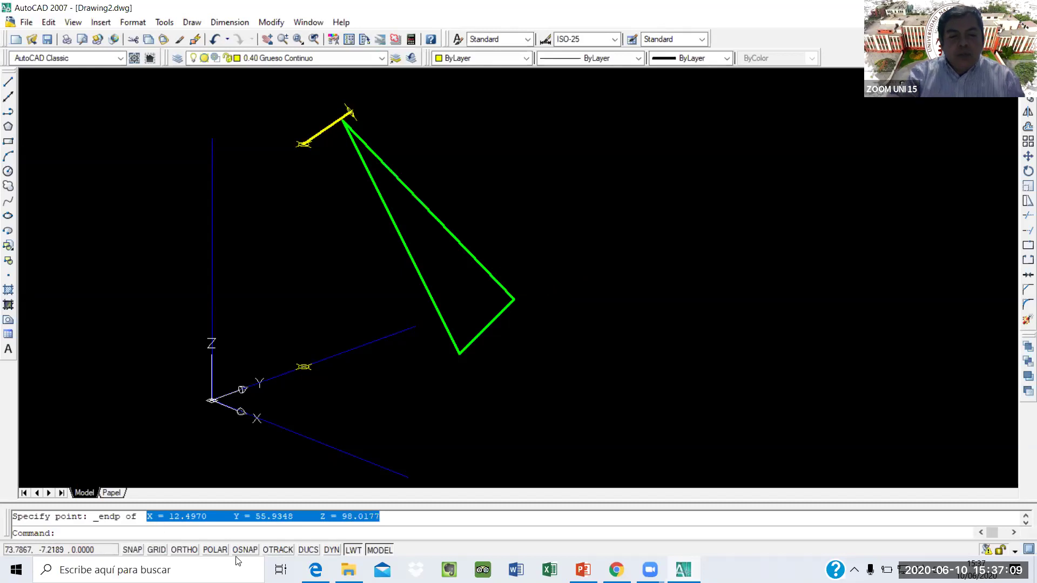
In the Papel layout, add R= and the copied X, Y and Z coordinates to the Rpta line under PREGUNTA 1
click(111, 493)
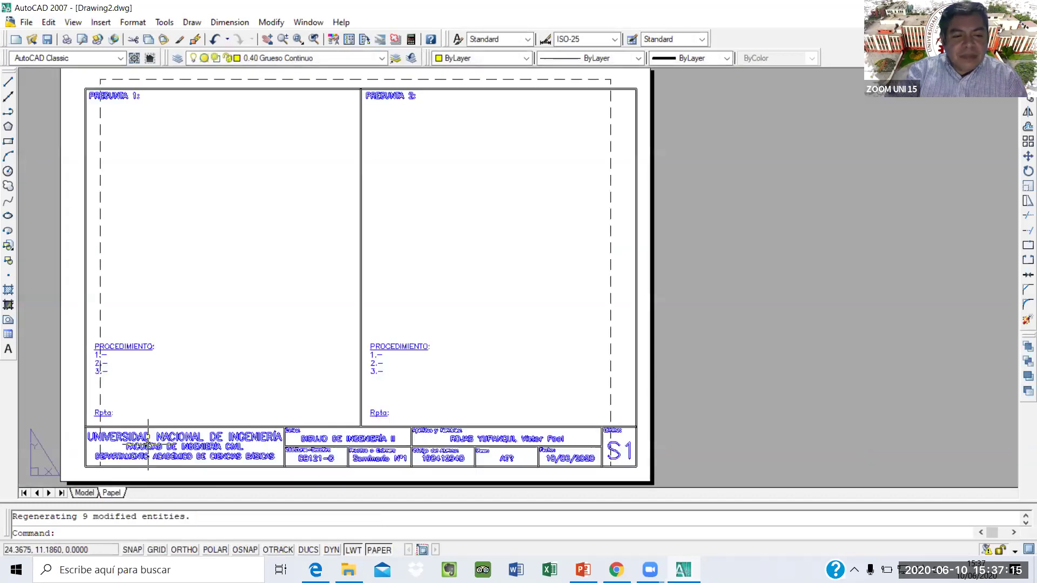
scroll(171, 418, down, 1)
scroll(168, 417, up, 5)
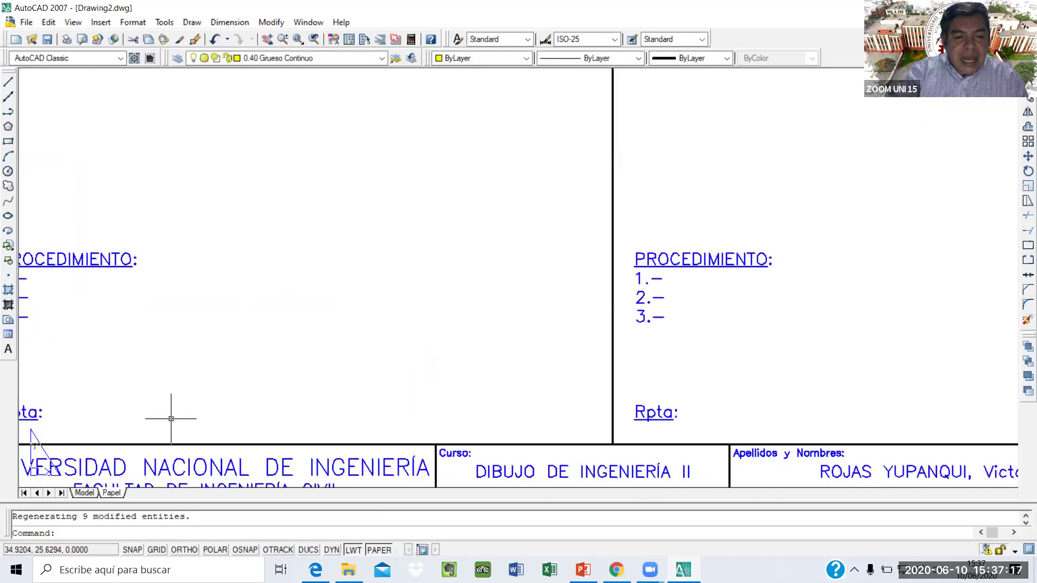
middle_drag(134, 405, 475, 319)
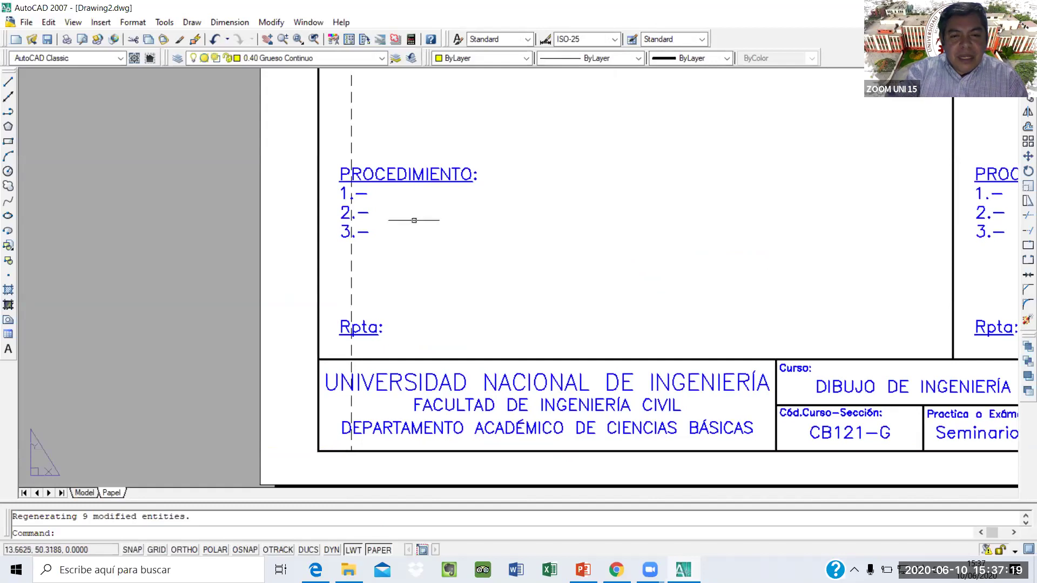
click(388, 168)
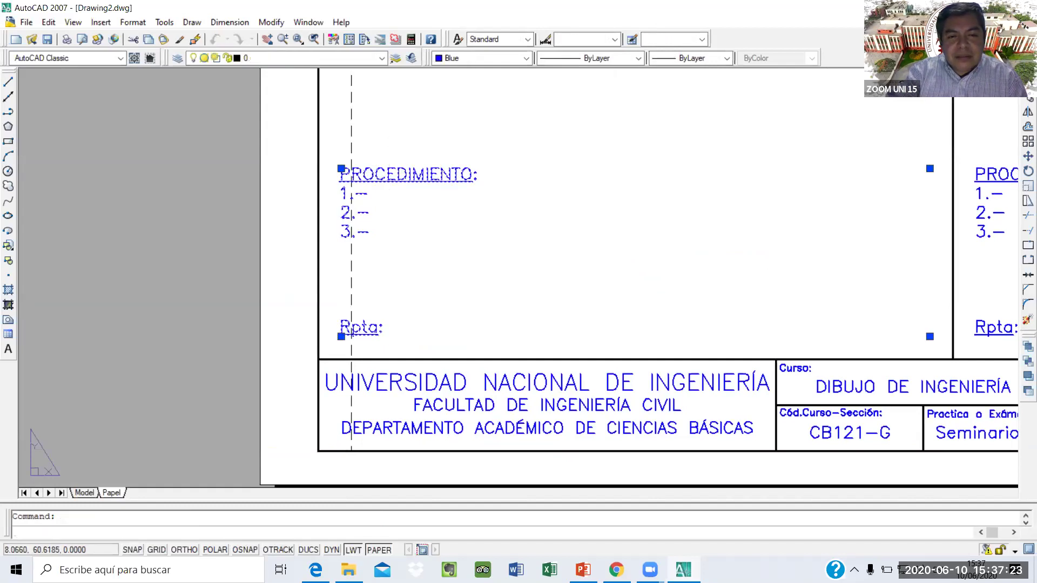
double_click(378, 174)
click(391, 324)
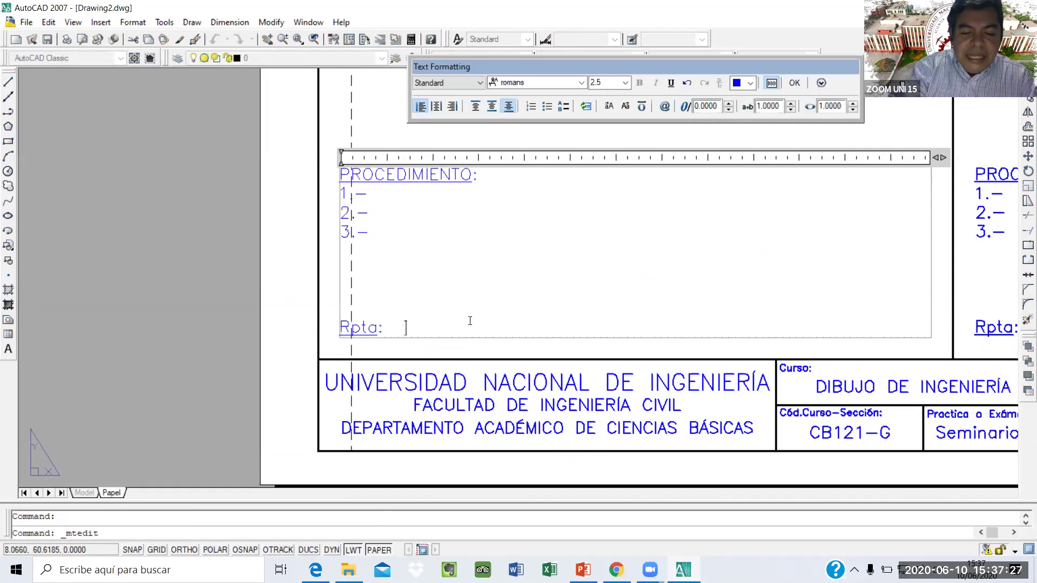
text(R=)
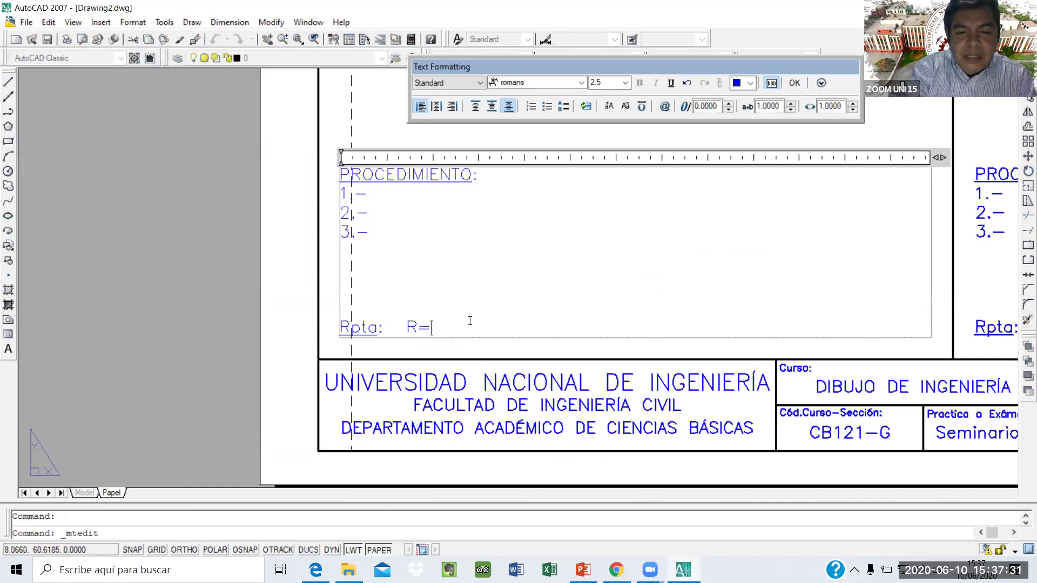
key(ctrl+v)
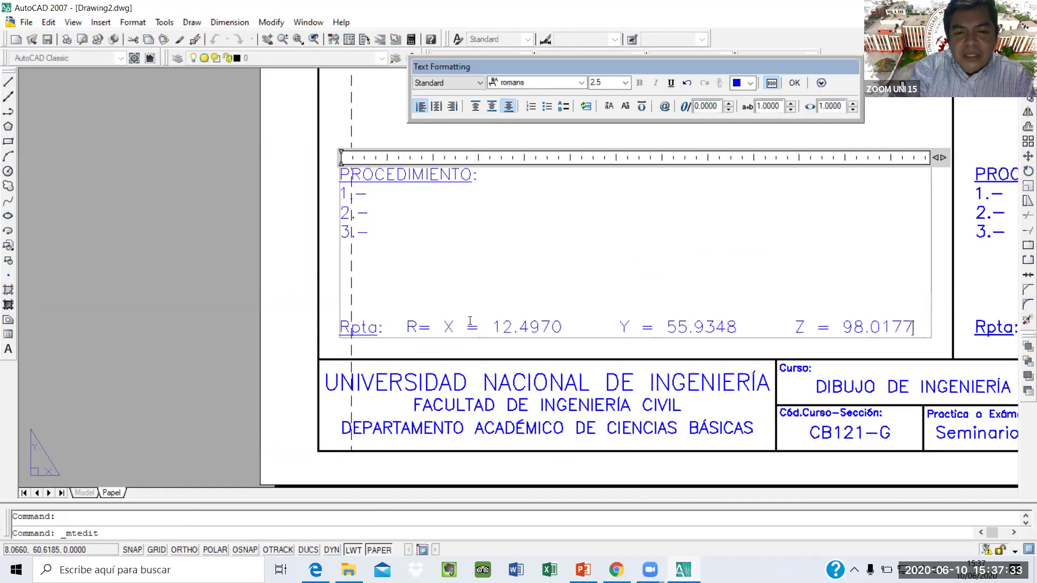
Replace the "X =" label before 12.4970 in the Rpta line with an opening parenthesis
key(Left)
key(Left)
key(Left)
key(Left)
key(Left)
key(Left)
key(Left)
key(Left)
key(Left)
key(Left)
key(Left)
key(Left)
key(Left)
key(Left)
key(Left)
key(Left)
key(Left)
key(Left)
key(Left)
key(Left)
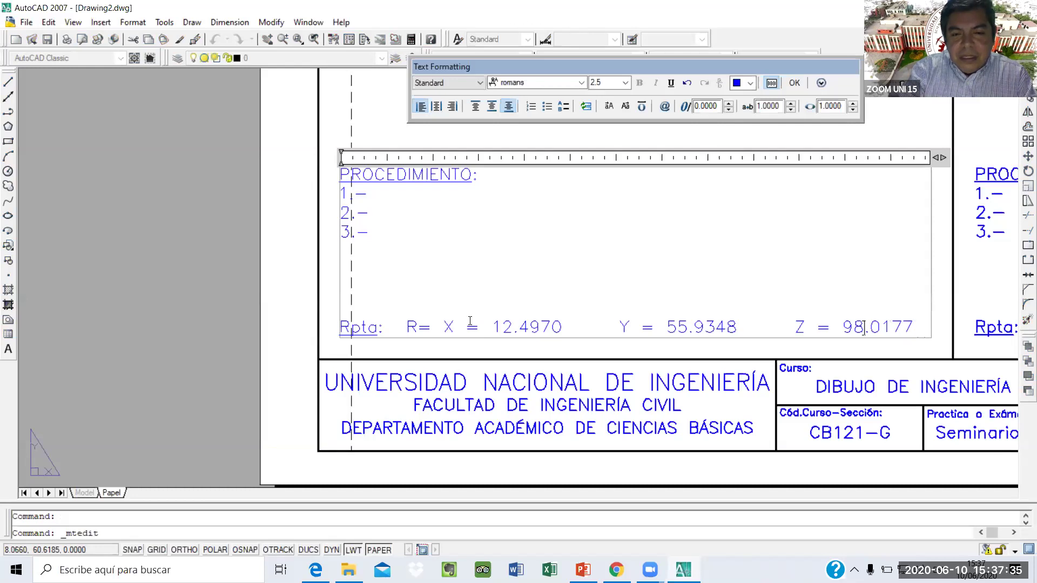
key(Left)
key(Left)
key(Left)
key(Left)
key(Left)
key(Left)
key(shift+Left)
key(shift+Left)
key(shift+Left)
key(shift+Left)
key(shift+Left)
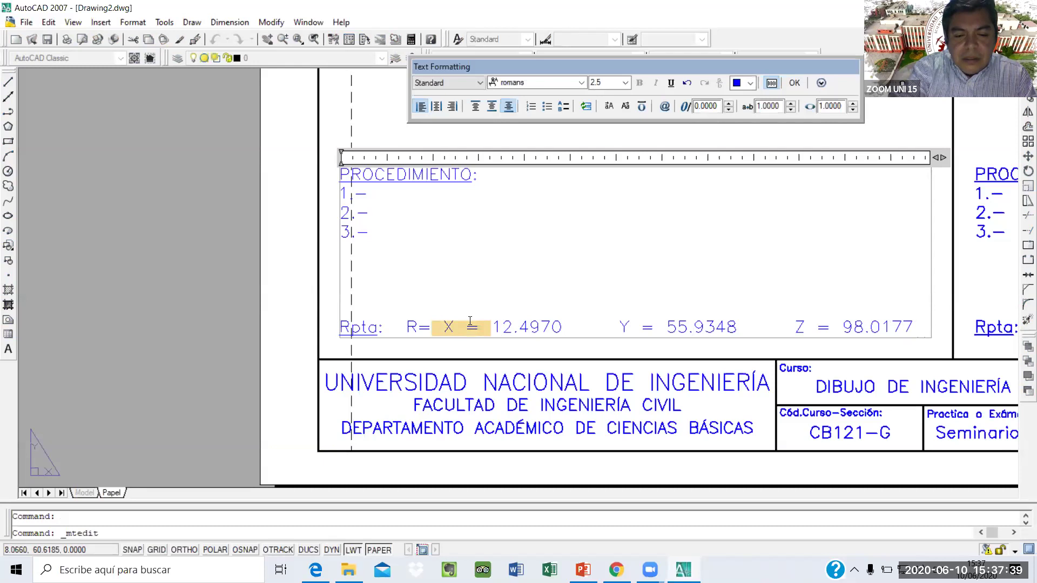
text(()
Replace the gap and "Y =" label between 12.4970 and 55.9348 with a comma
key(Right)
key(Right)
key(Right)
key(Right)
key(Right)
key(Right)
key(Right)
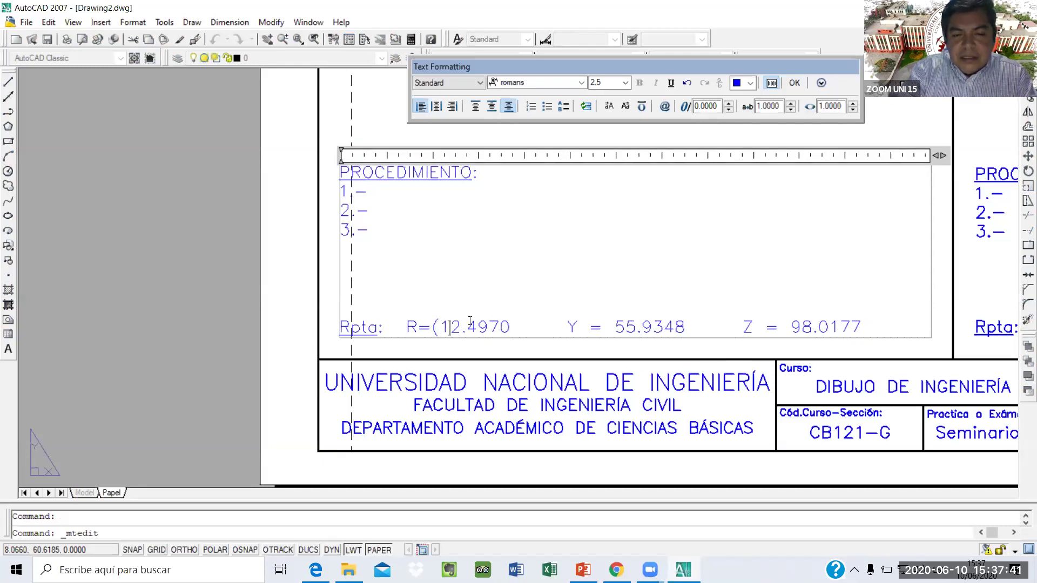
key(shift+Right)
key(shift+Right)
key(shift+Right)
key(shift+Right)
key(shift+Right)
key(shift+Right)
key(shift+Right)
key(shift+Right)
key(shift+Right)
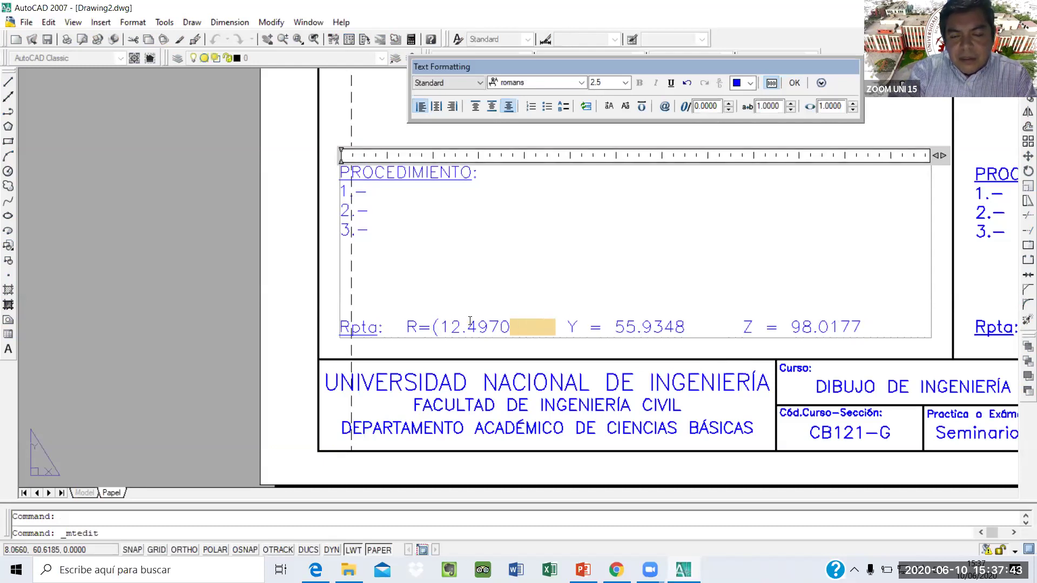
text(,)
Put a comma after 55.9348 and delete the gap and "Z =" label before 98.0177
key(Right)
key(Right)
key(Right)
key(Right)
key(Right)
key(Right)
key(Right)
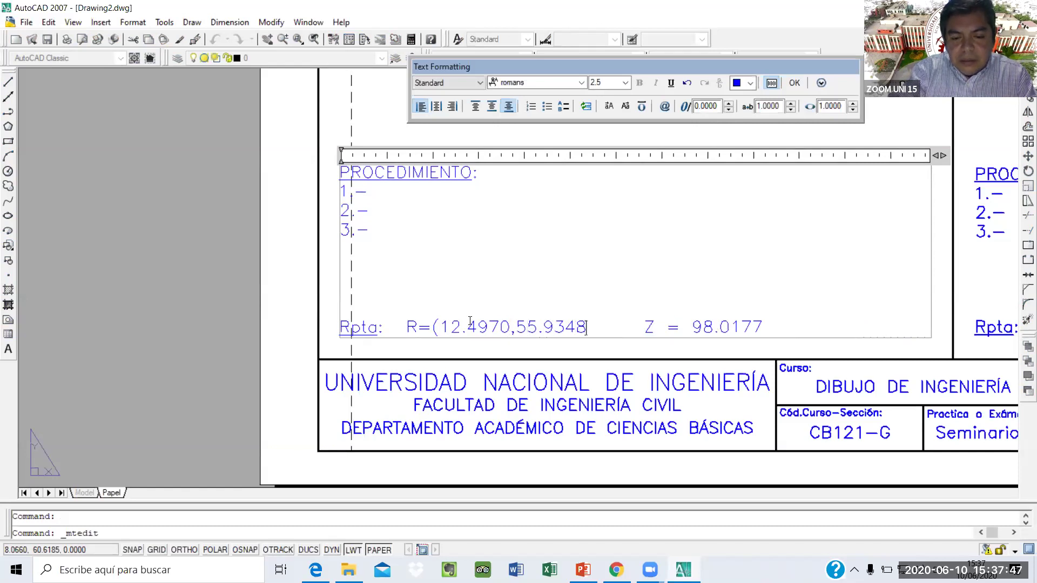
text())
key(shift+Right)
key(shift+Right)
key(shift+Right)
key(shift+Right)
key(shift+Right)
key(shift+Right)
key(shift+Right)
key(shift+Right)
key(shift+Right)
key(shift+Right)
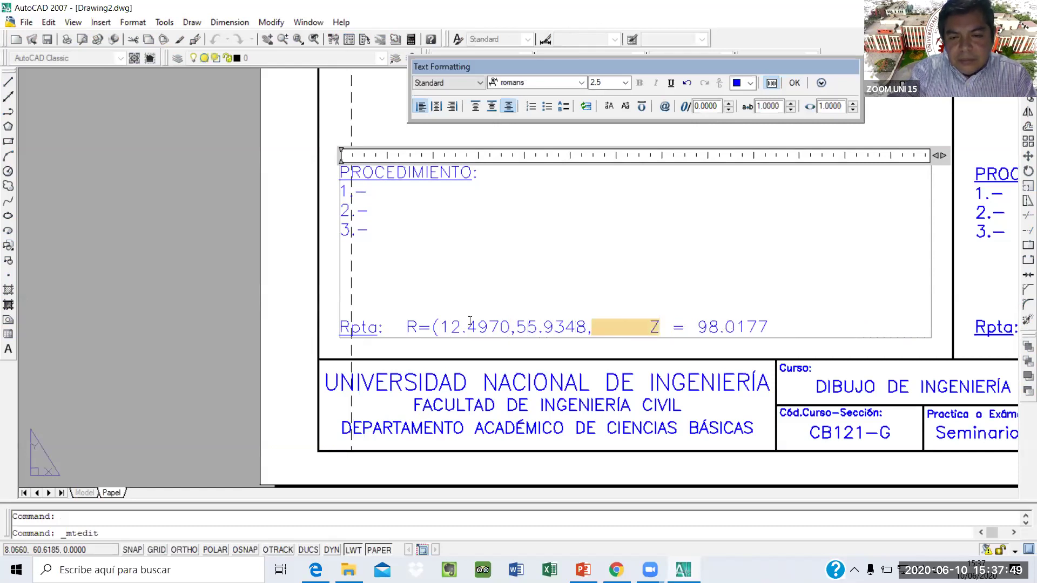
key(Delete)
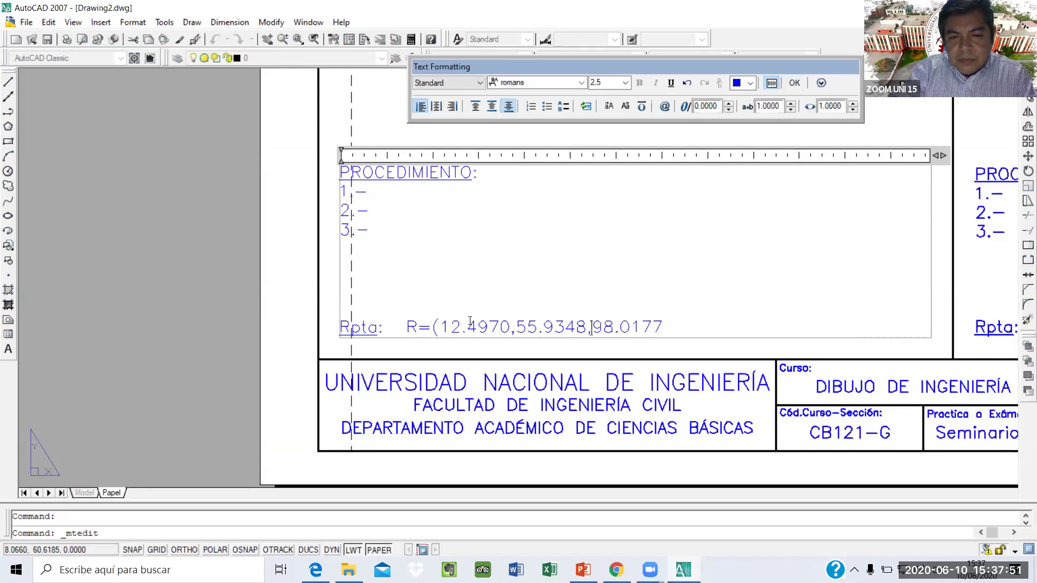
Close the coordinate list with a parenthesis and insert a space after each comma, giving R=(12.4970, 55.9348, 98.0177)
key(Right)
key(Right)
key(Right)
key(Right)
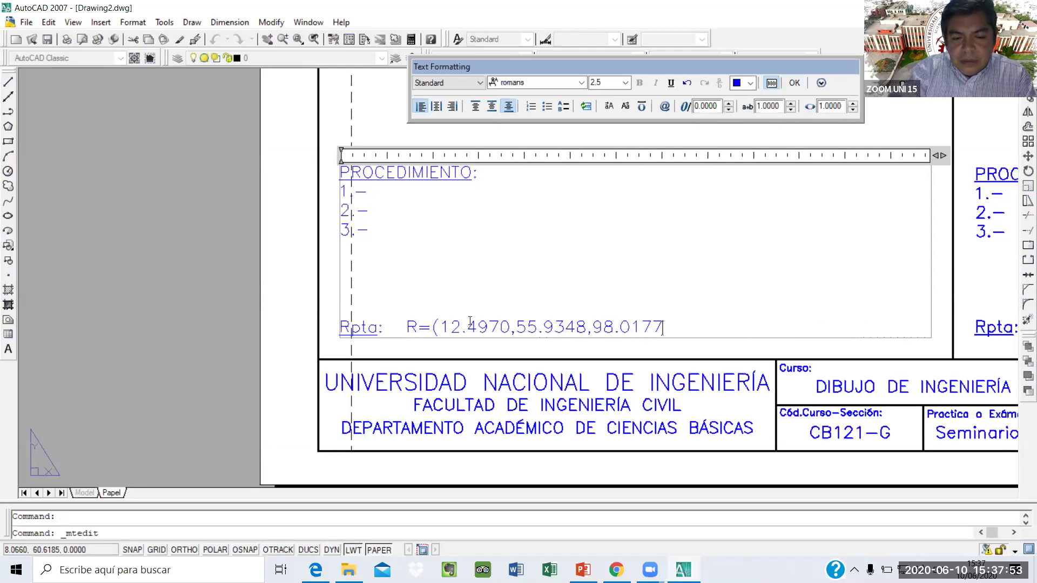
text())
key(Left)
key(Left)
key(Left)
key(Left)
key(Left)
key(Left)
key(Left)
key(Left)
key(Left)
key(Left)
key(Left)
key(Left)
key(Left)
key(Left)
key(Left)
key(Left)
key(Left)
key(Right)
key(Right)
key(Right)
key(Right)
key(Right)
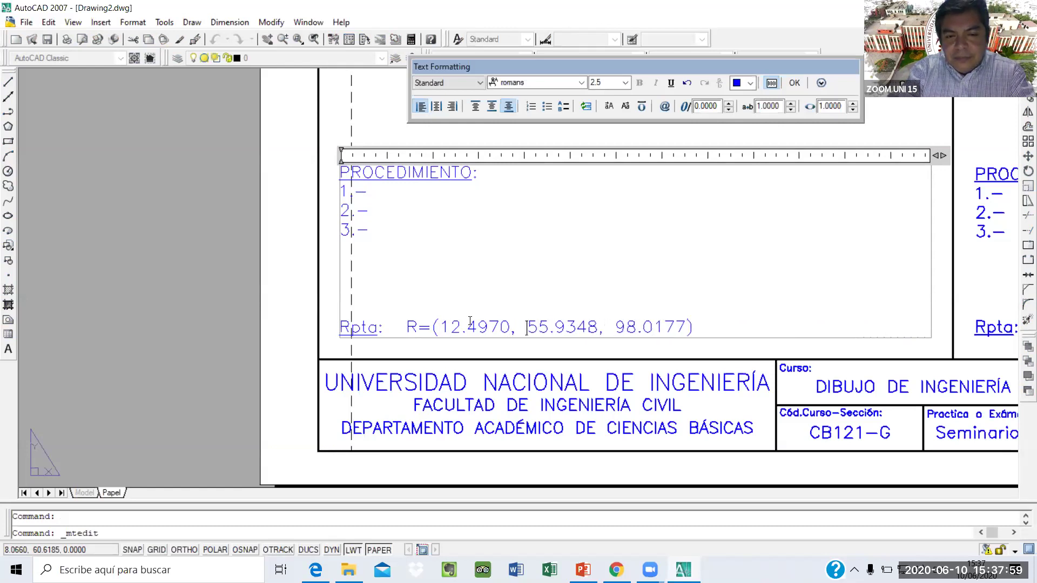
Append the length label L= after the coordinates in the Rpta line and finish editing the text
key(Right)
key(Right)
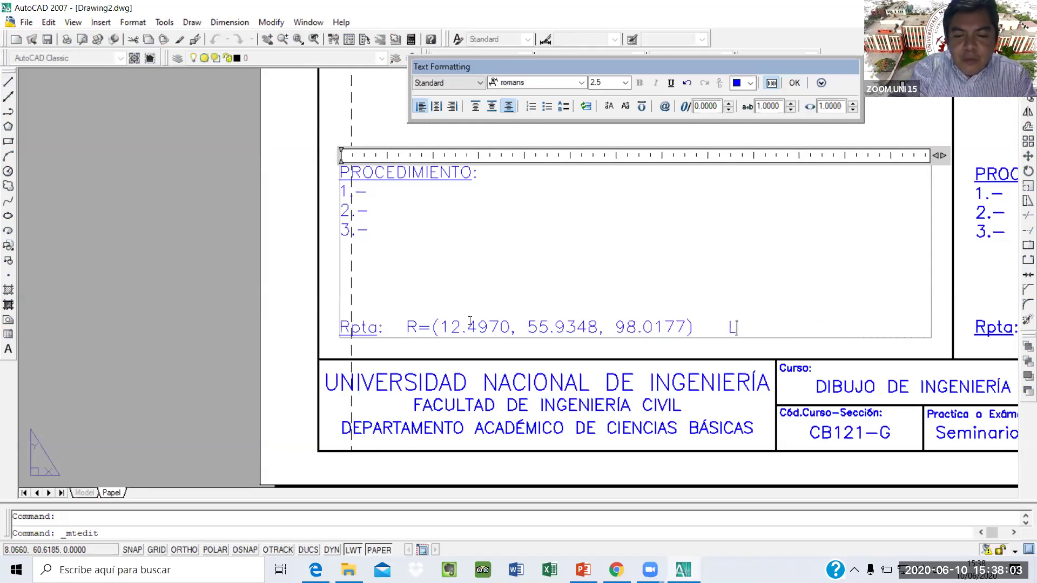
text(=)
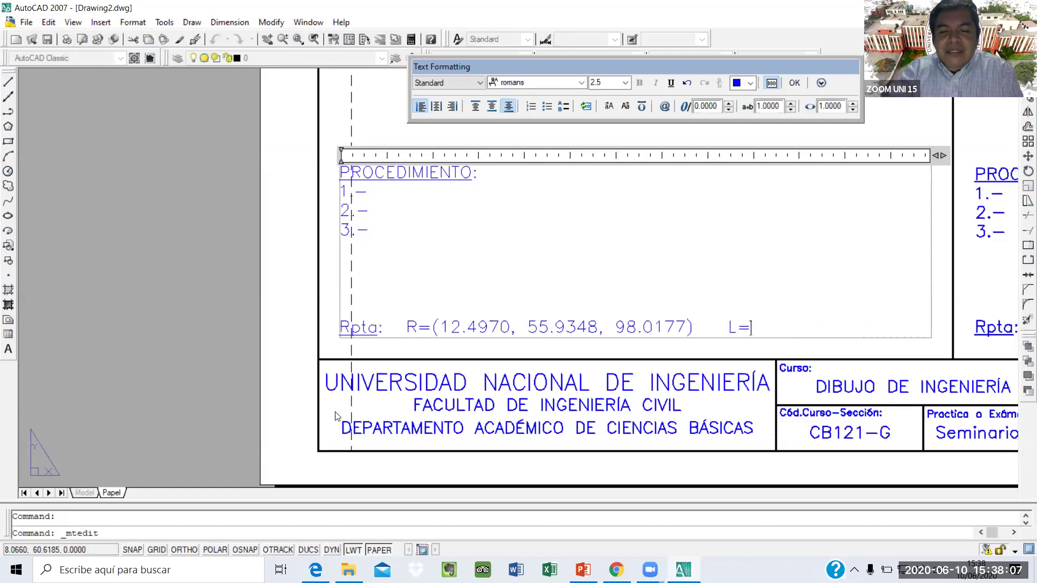
click(686, 570)
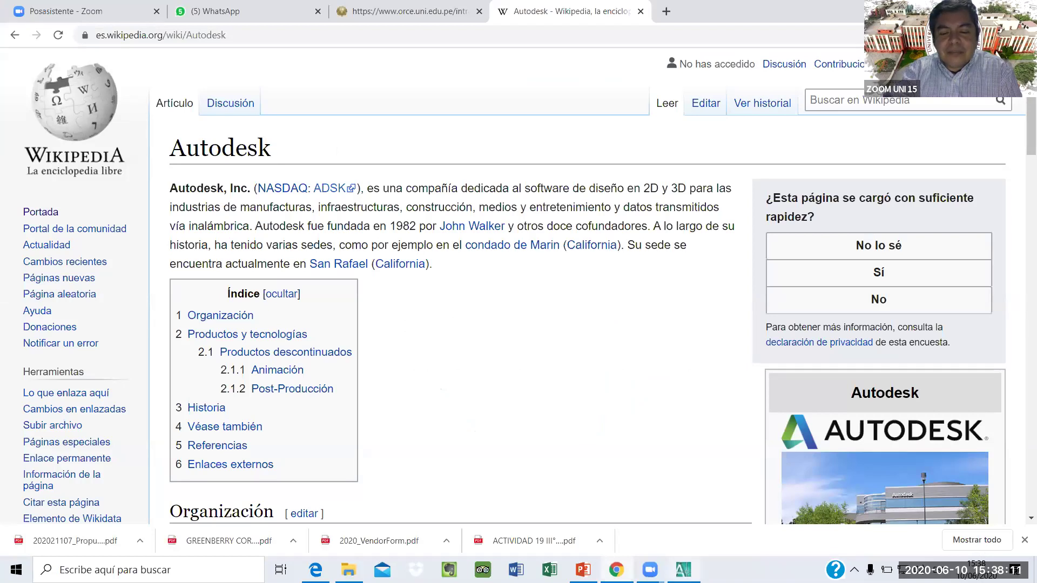
click(683, 570)
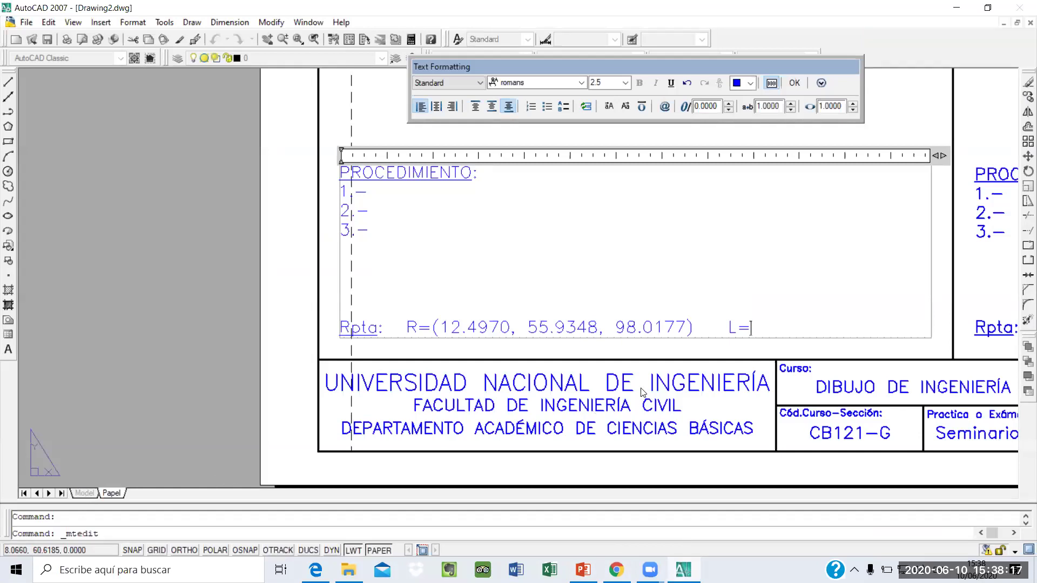
click(296, 293)
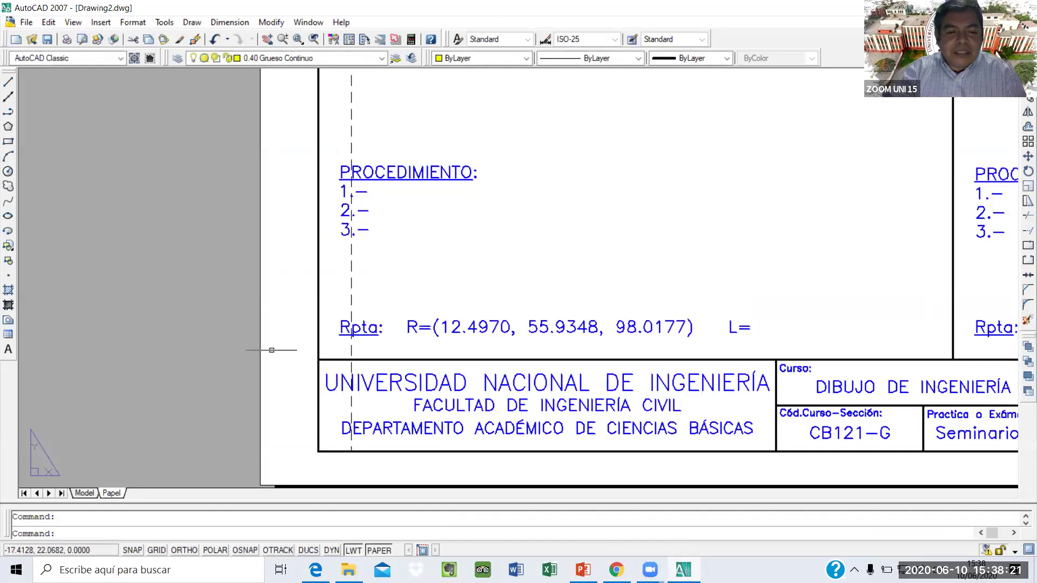
Return to model space and copy the perpendicular line's 3D length value from the command history in the text window
click(85, 493)
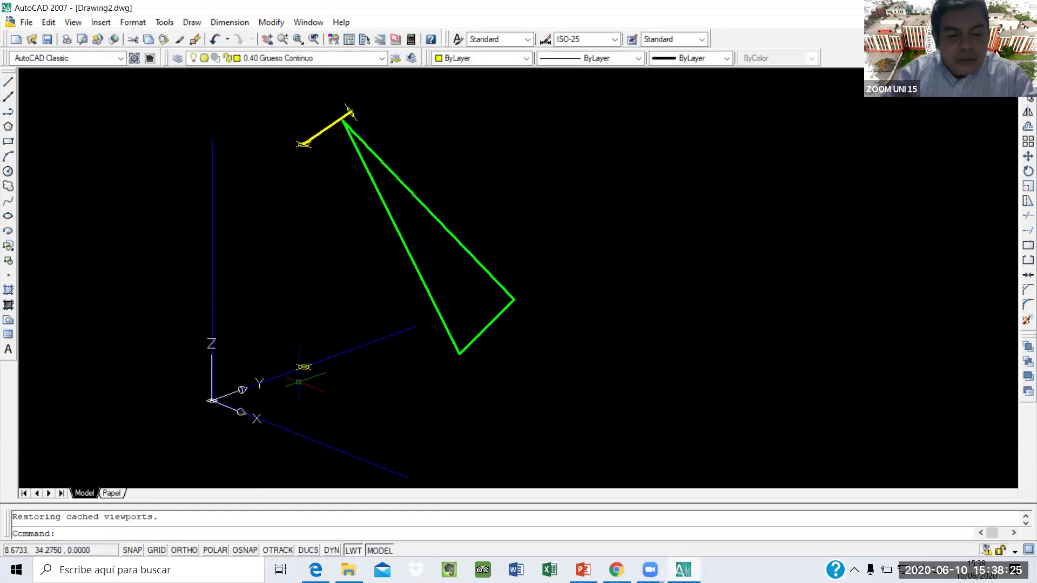
key(F2)
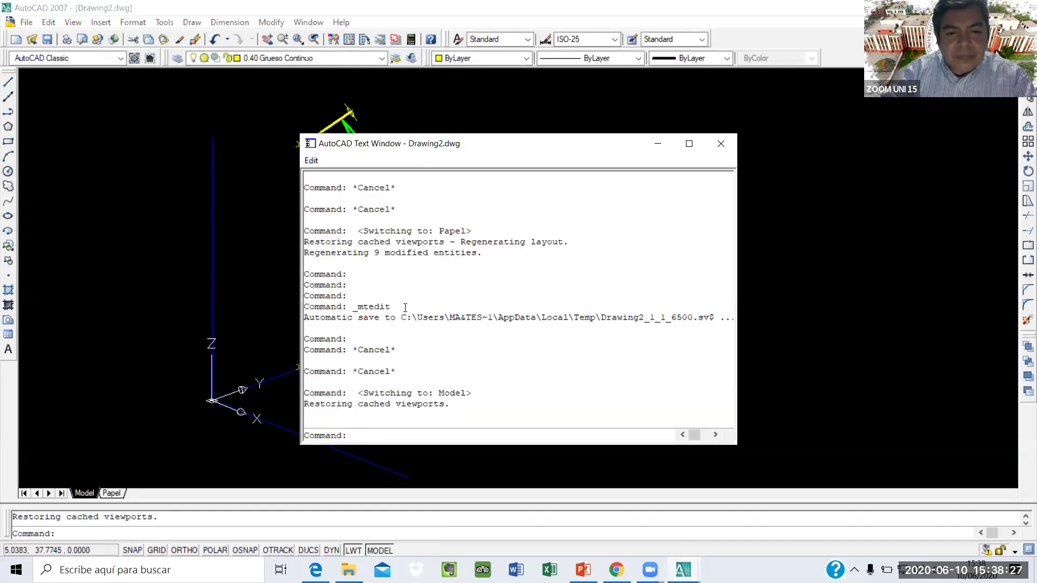
scroll(439, 306, up, 3)
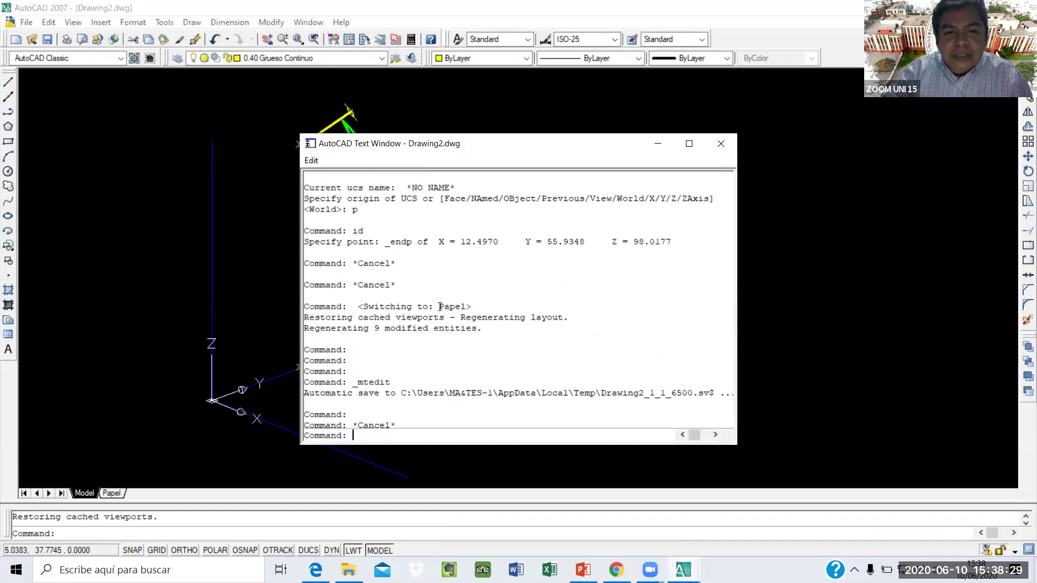
scroll(440, 306, up, 4)
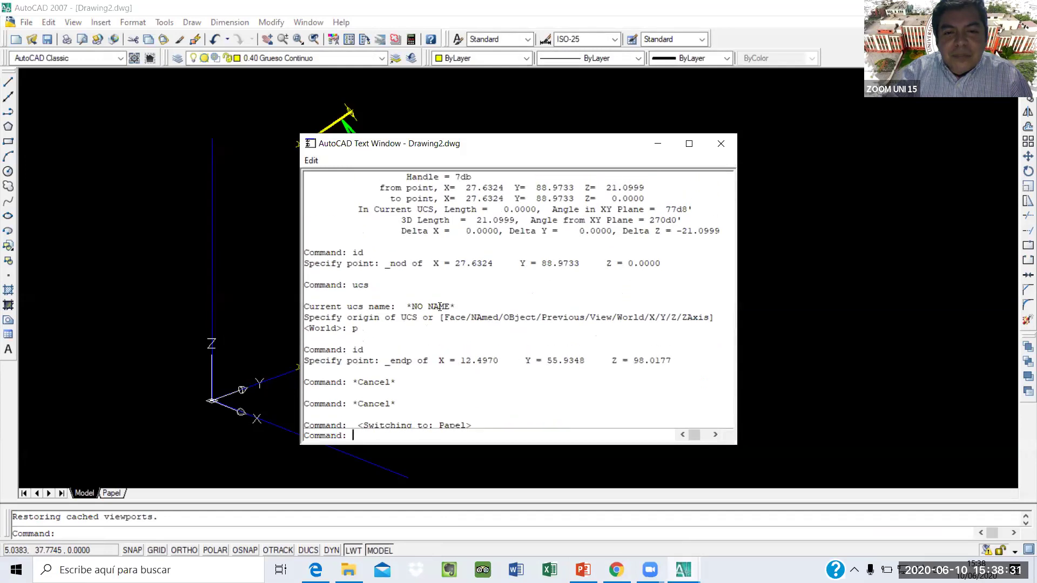
scroll(439, 306, up, 1)
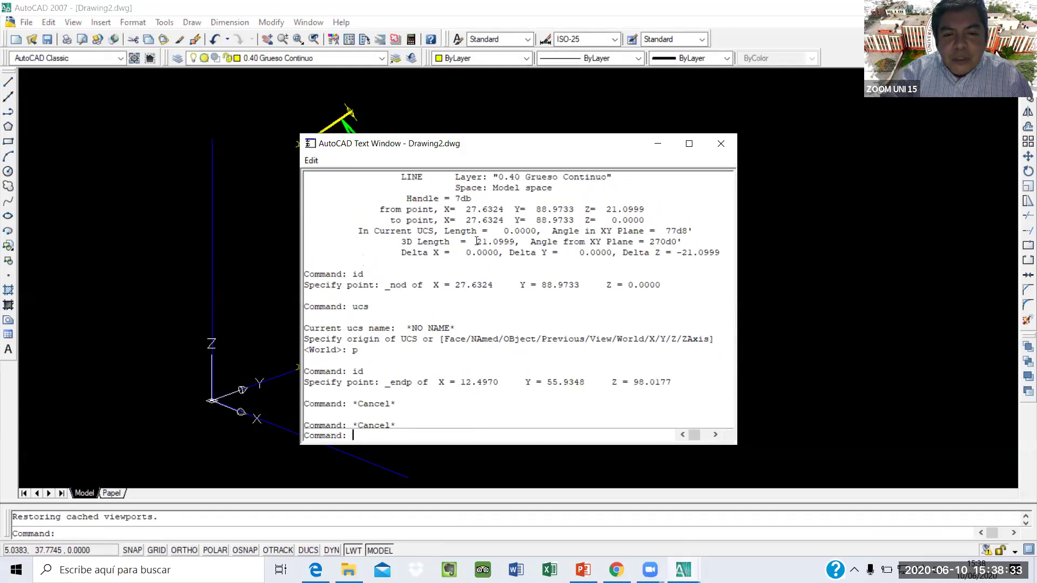
drag(476, 241, 517, 243)
key(ctrl+c)
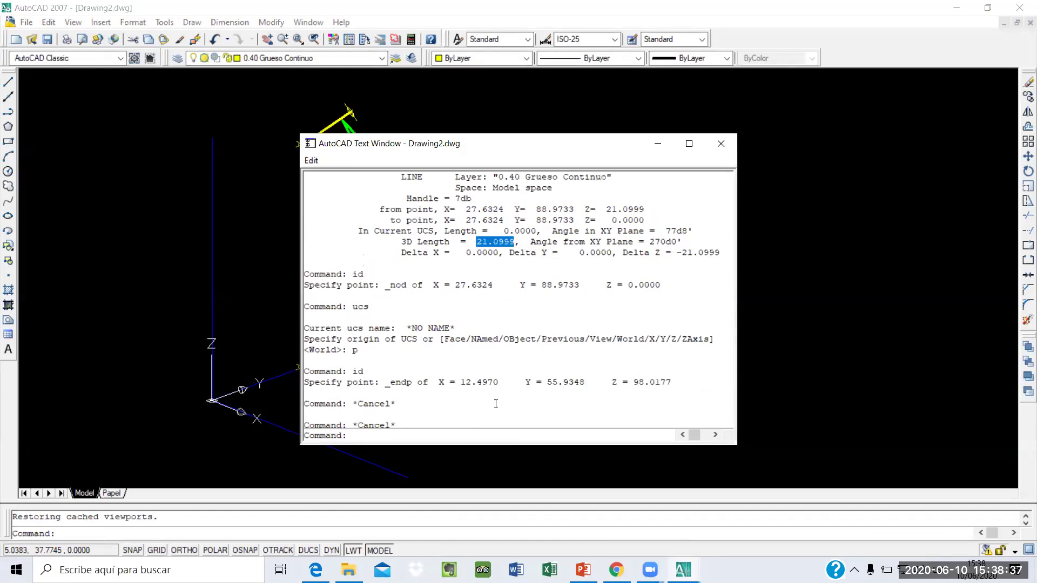
Complete the Rpta line in the Papel layout with the copied length and unit, L=21.0999u
click(112, 494)
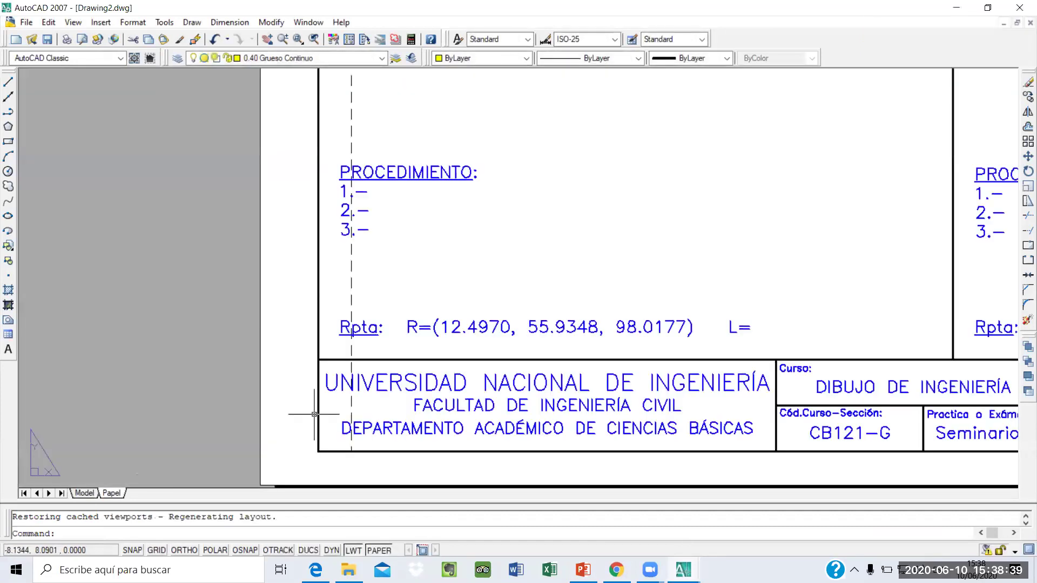
double_click(692, 328)
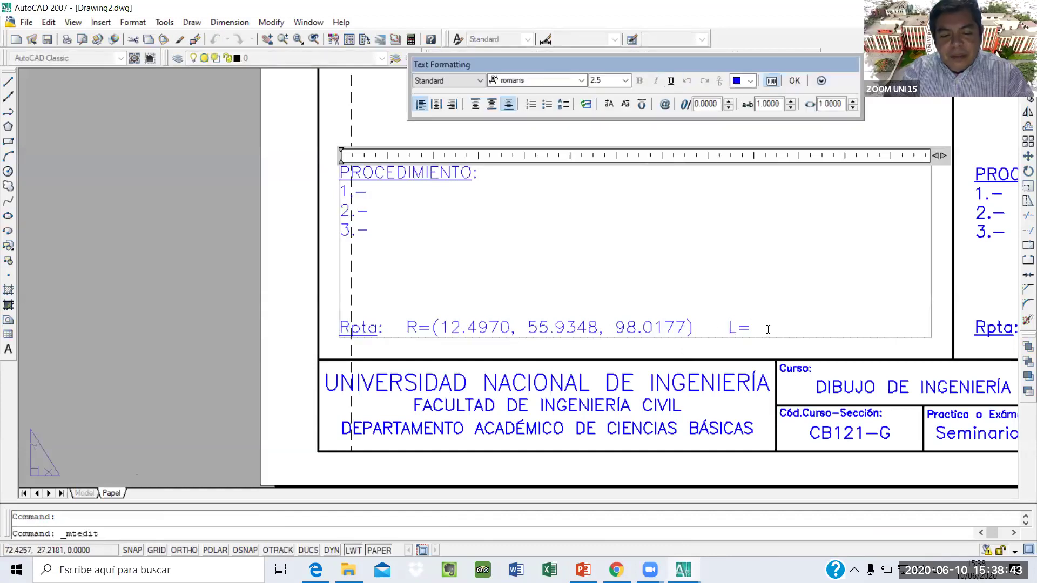
key(ctrl+v)
text(u)
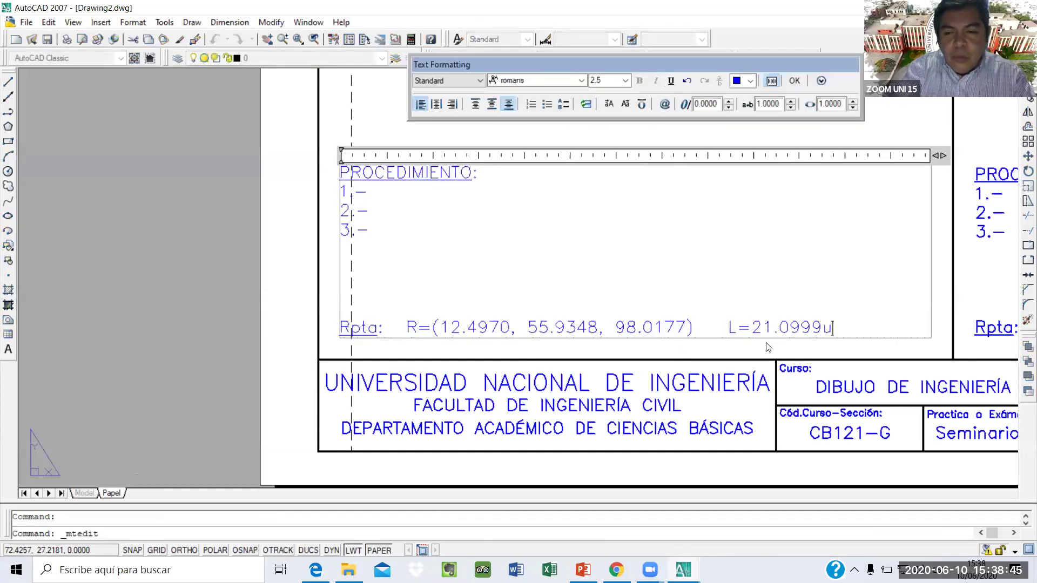
click(290, 270)
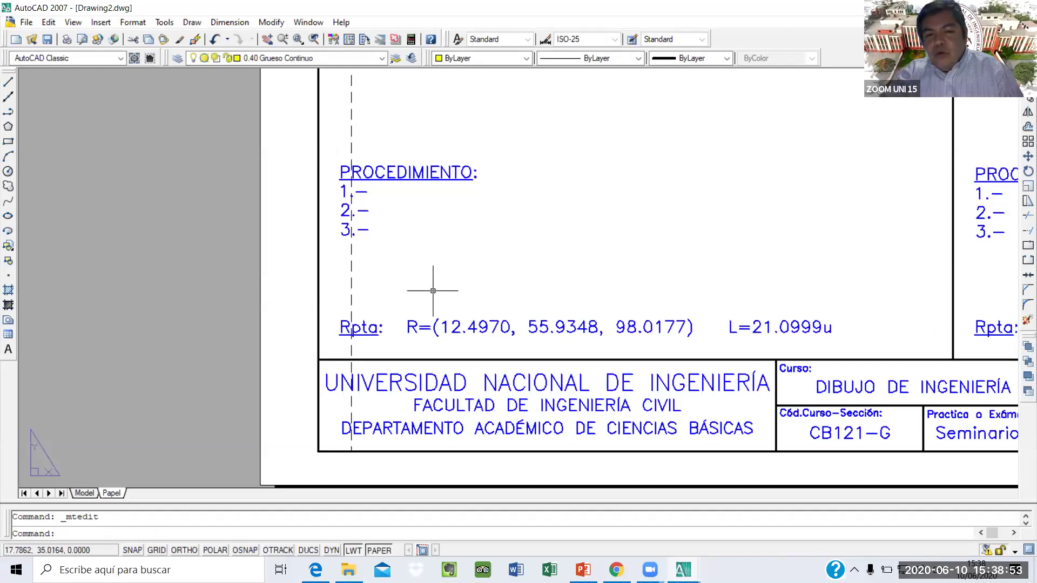
Create a rectangular viewport with MVIEW filling the space between the PREGUNTA 1 heading and its PROCEDIMIENTO text
scroll(433, 290, down, 2)
scroll(465, 253, down, 1)
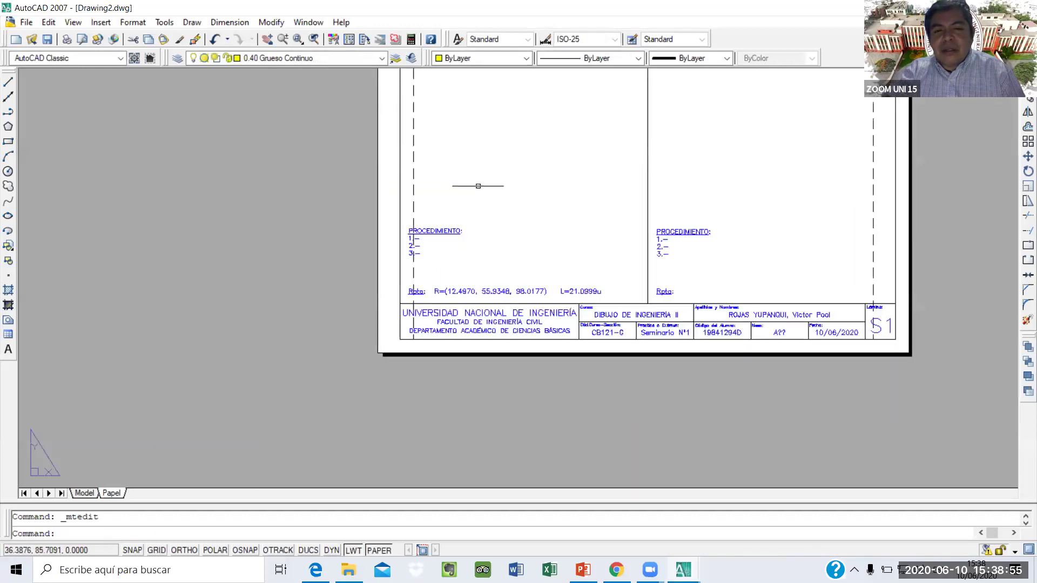
scroll(405, 303, down, 2)
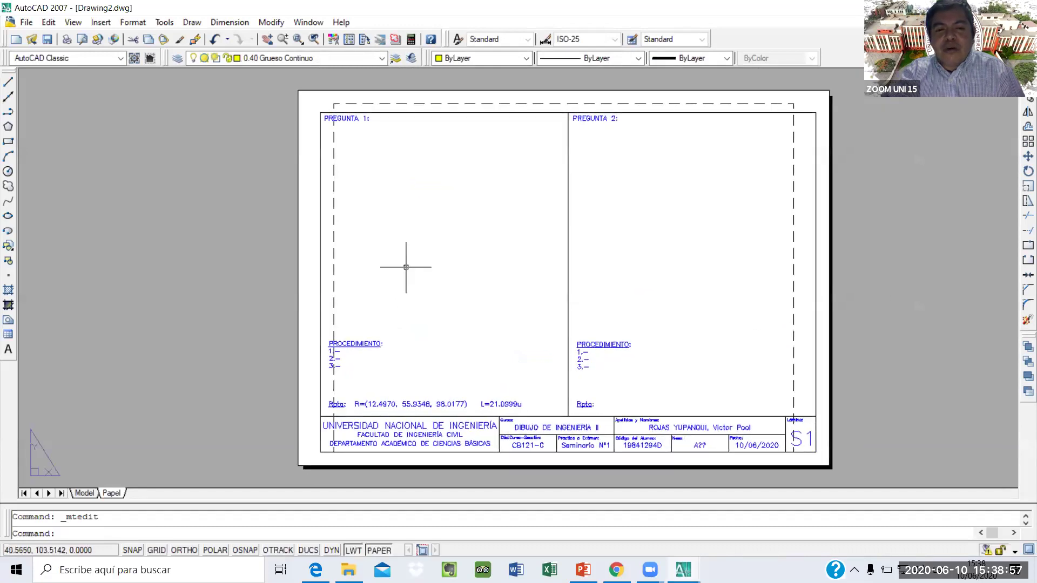
scroll(406, 267, up, 2)
scroll(406, 267, down, 2)
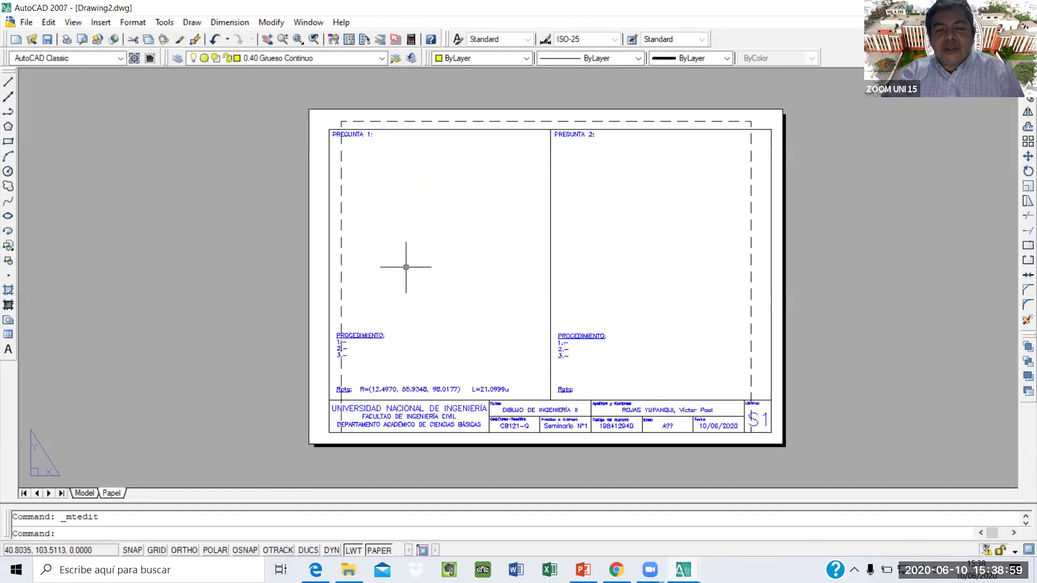
click(352, 150)
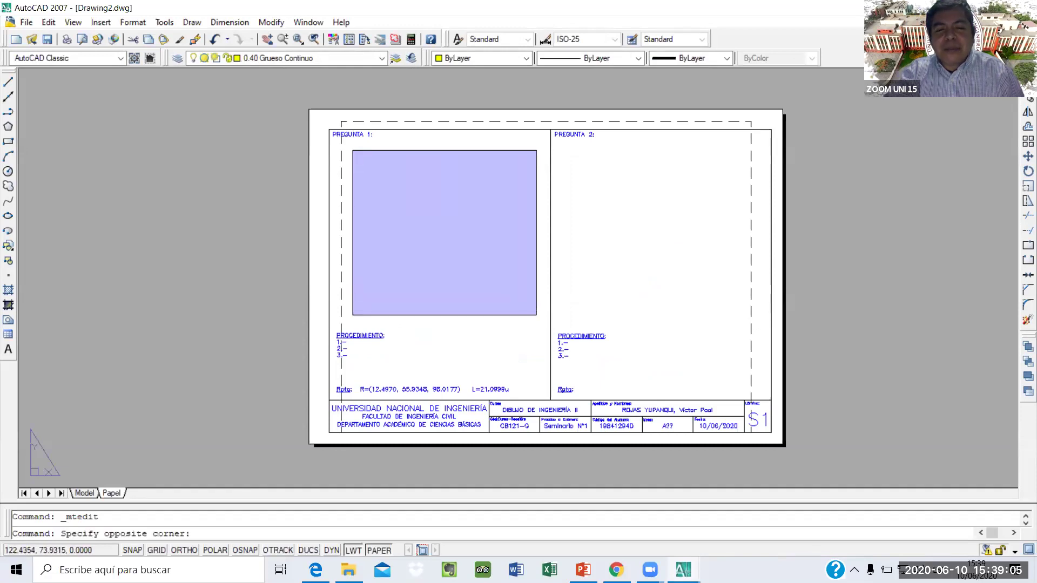
click(531, 309)
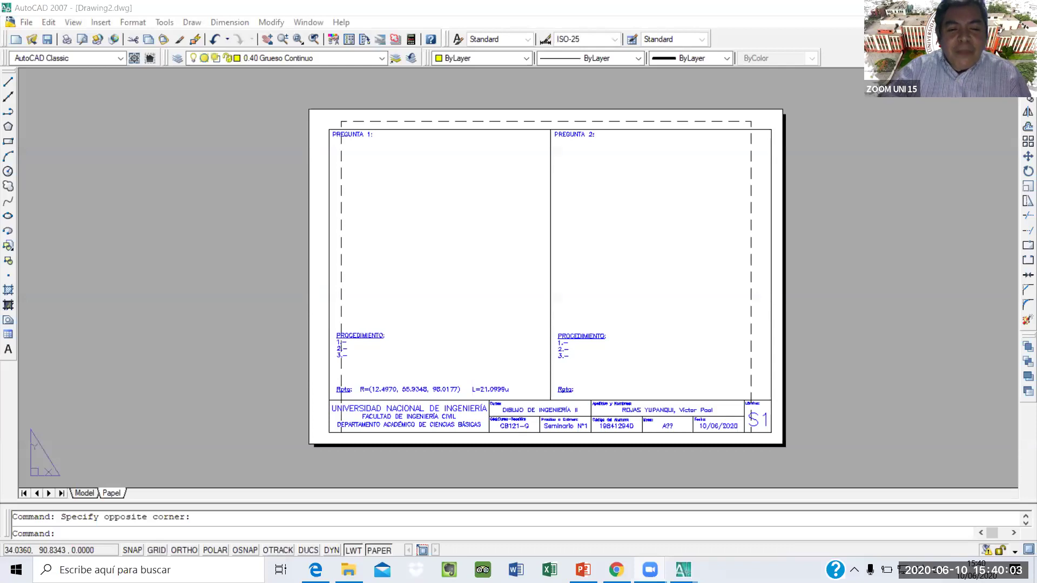
click(188, 533)
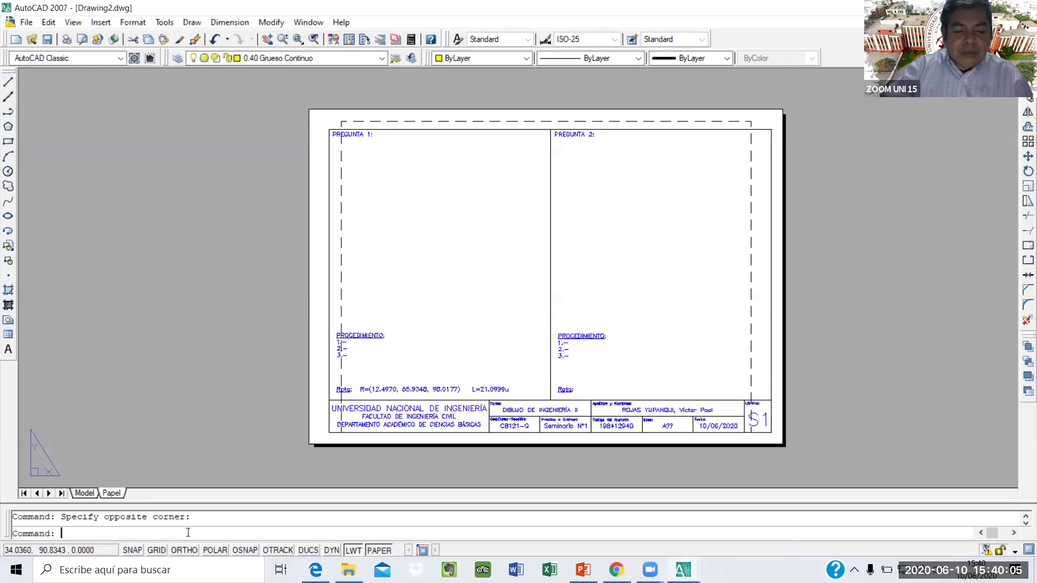
text(mv)
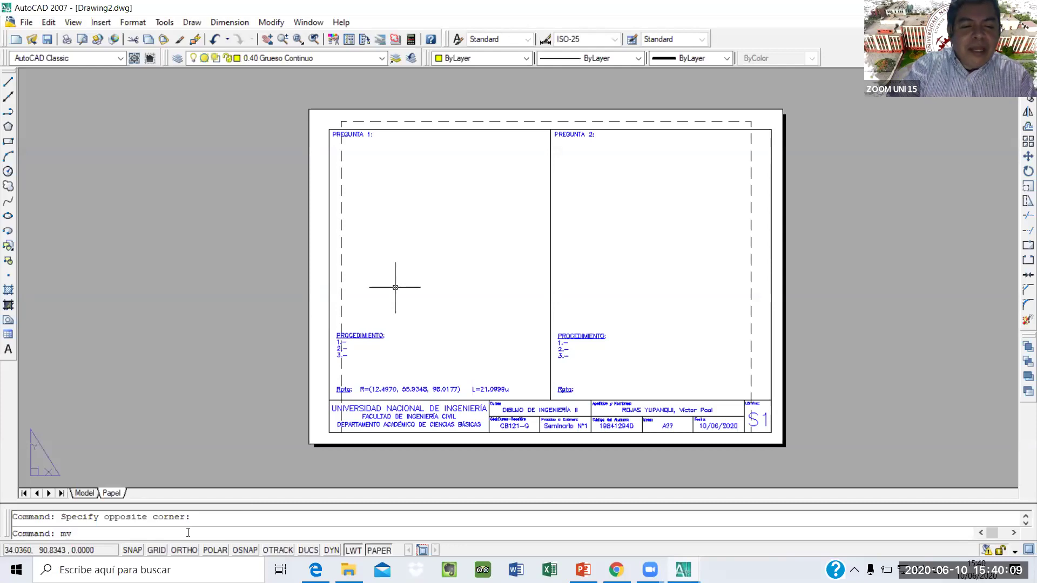
key(Return)
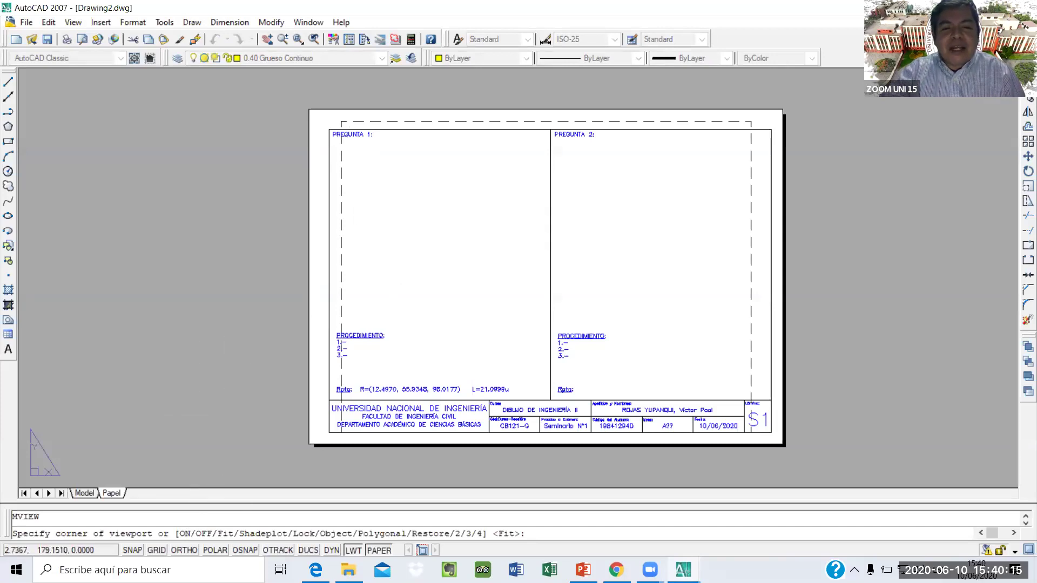
click(349, 145)
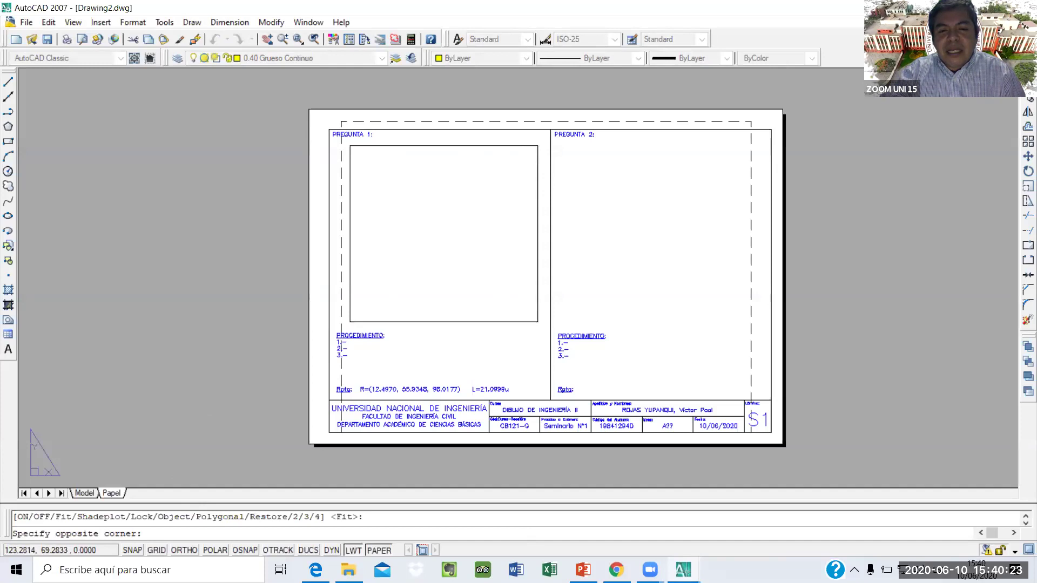
click(538, 325)
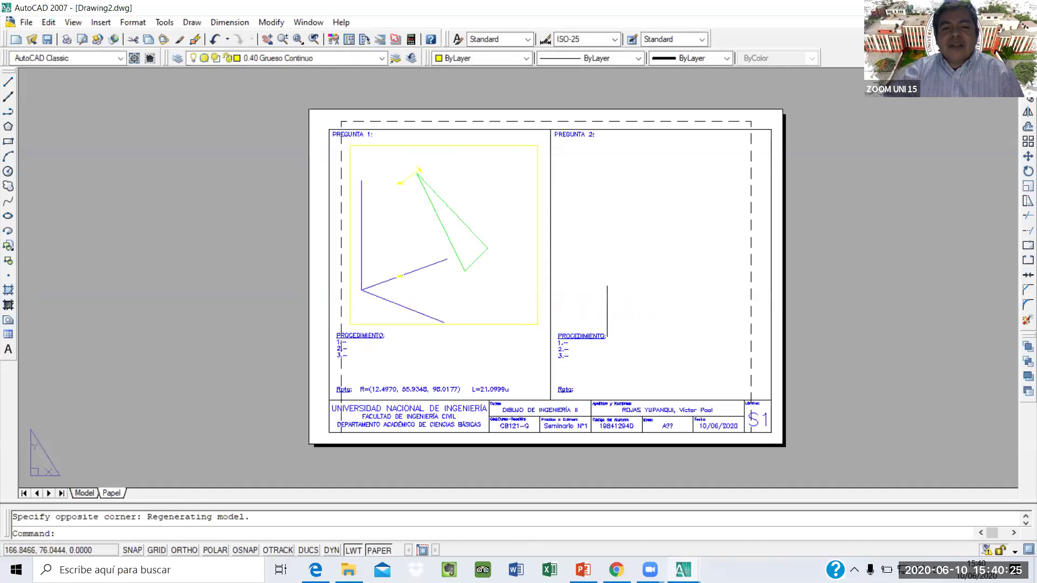
Set the color of the PREGUNTA 1 viewport frame to ByBlock
scroll(561, 245, up, 2)
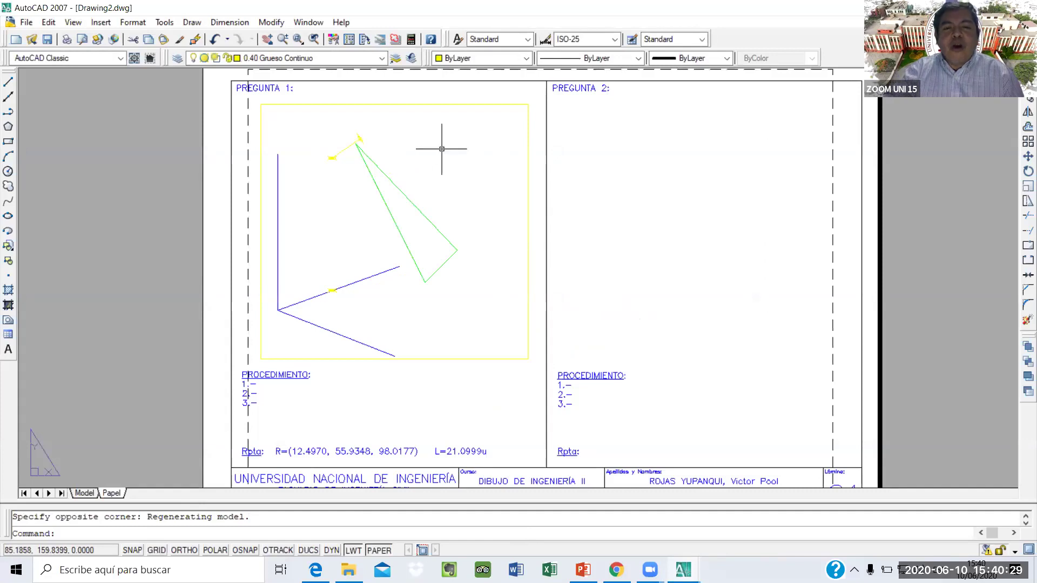
click(453, 107)
click(451, 105)
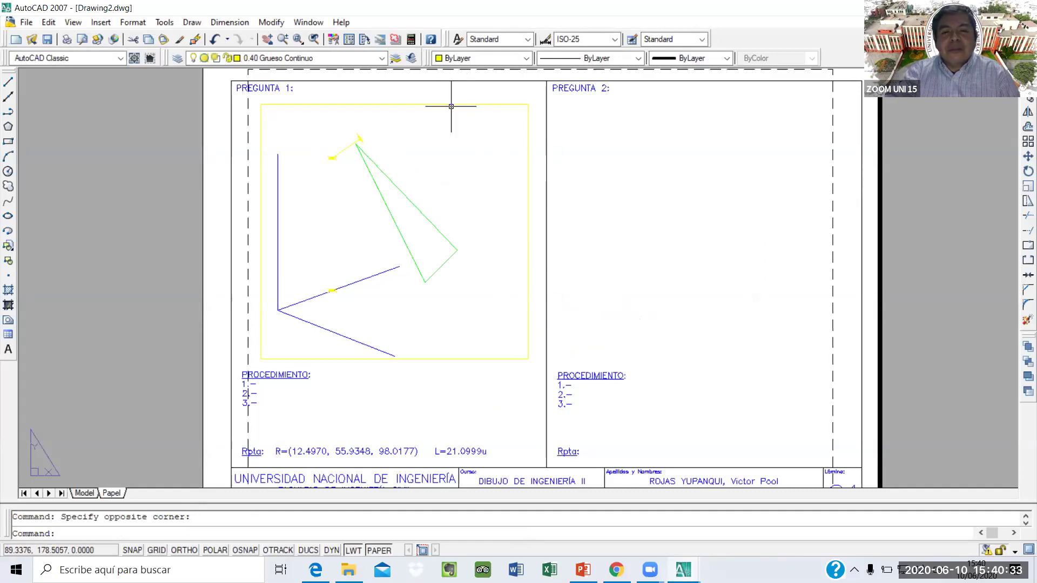
click(450, 104)
click(450, 105)
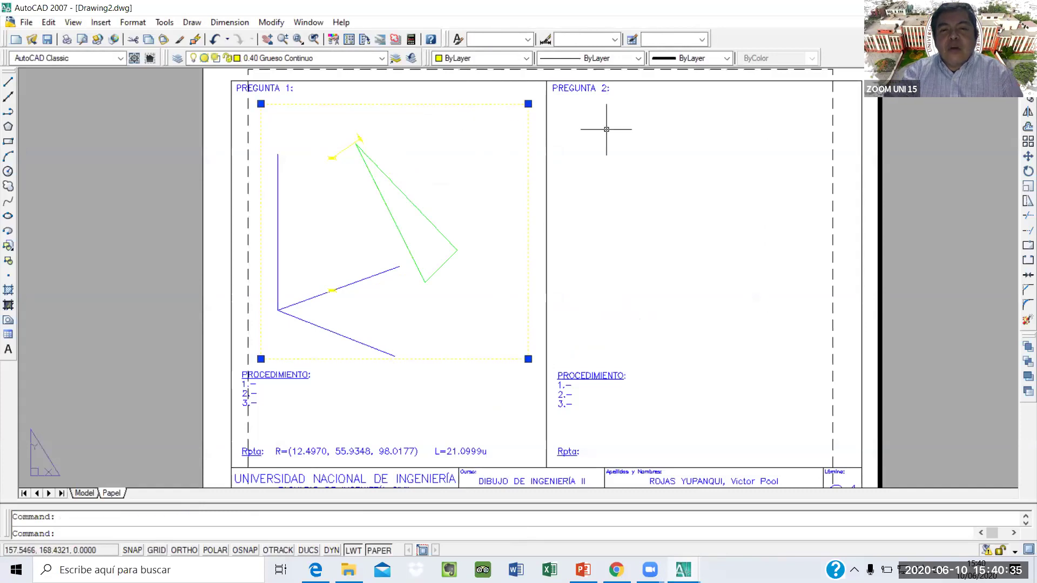
click(527, 59)
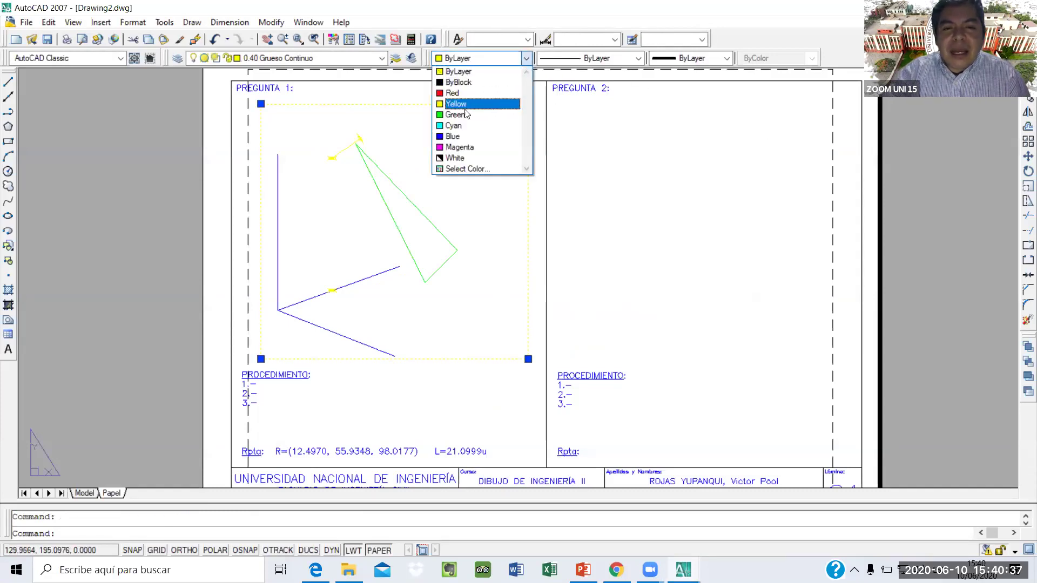
key(Escape)
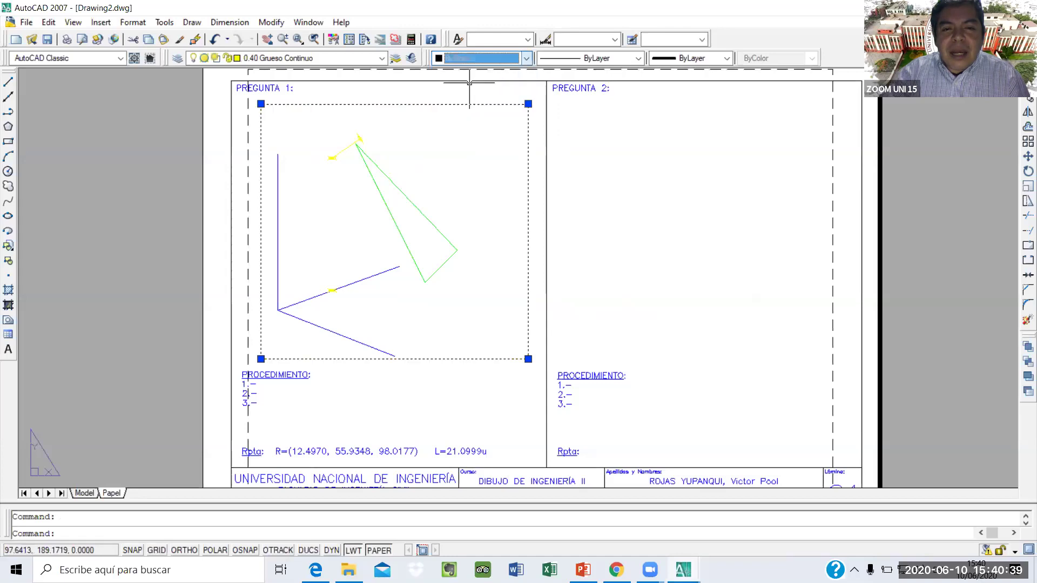
key(Escape)
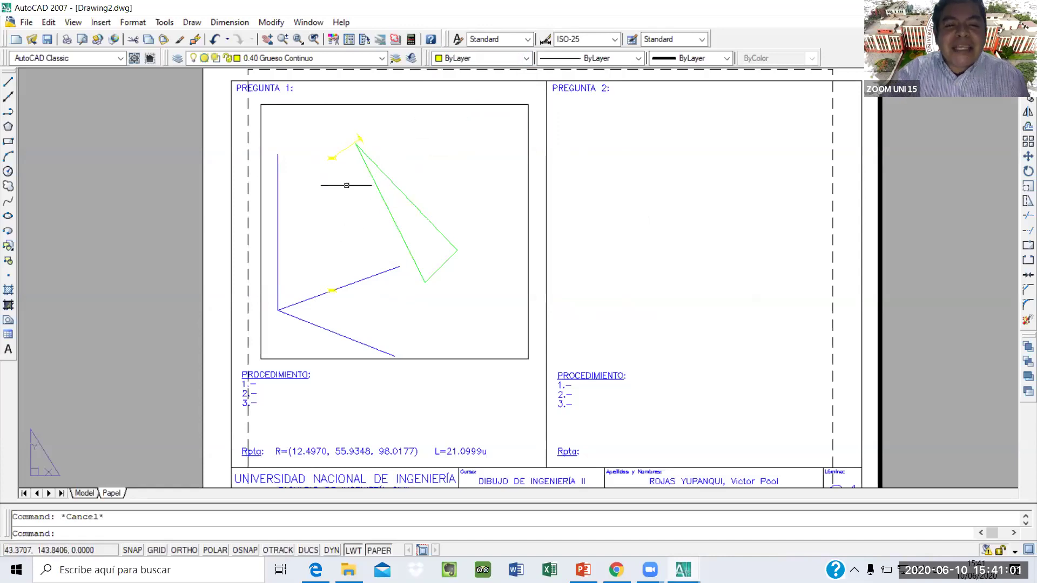
Inside the PREGUNTA 1 viewport, orbit the 3D view slightly and set the perpendicular line's color to Red
double_click(455, 170)
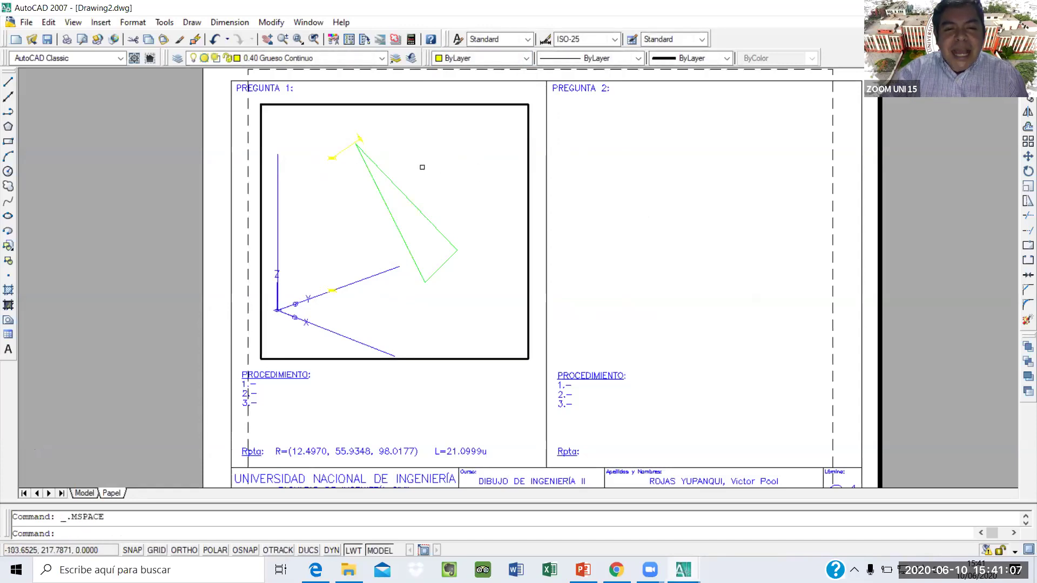
mouse_move(458, 207)
shift+middle_down()
mouse_move(414, 220)
mouse_move(439, 212)
shift+middle_up()
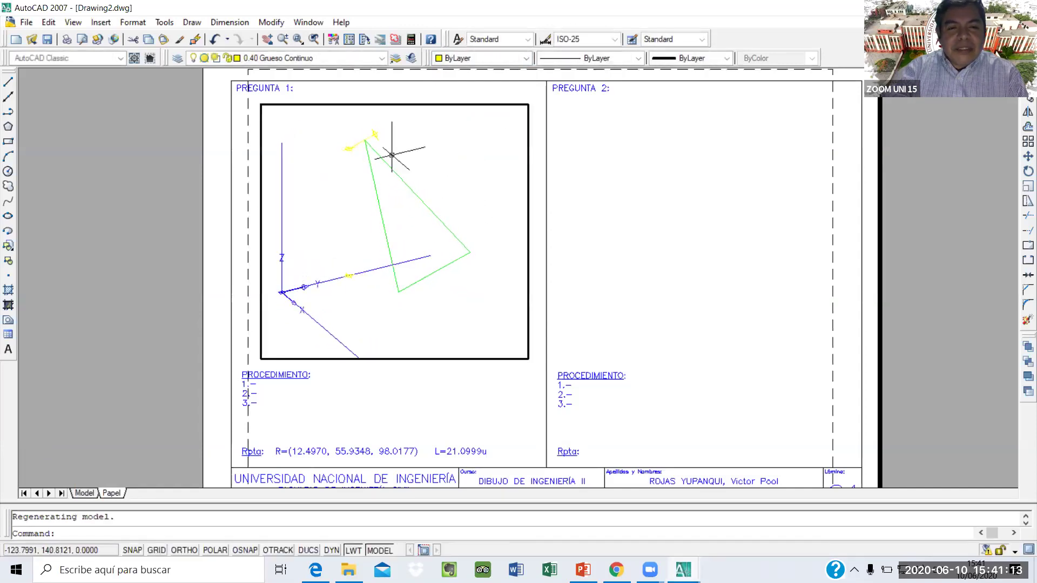
click(363, 142)
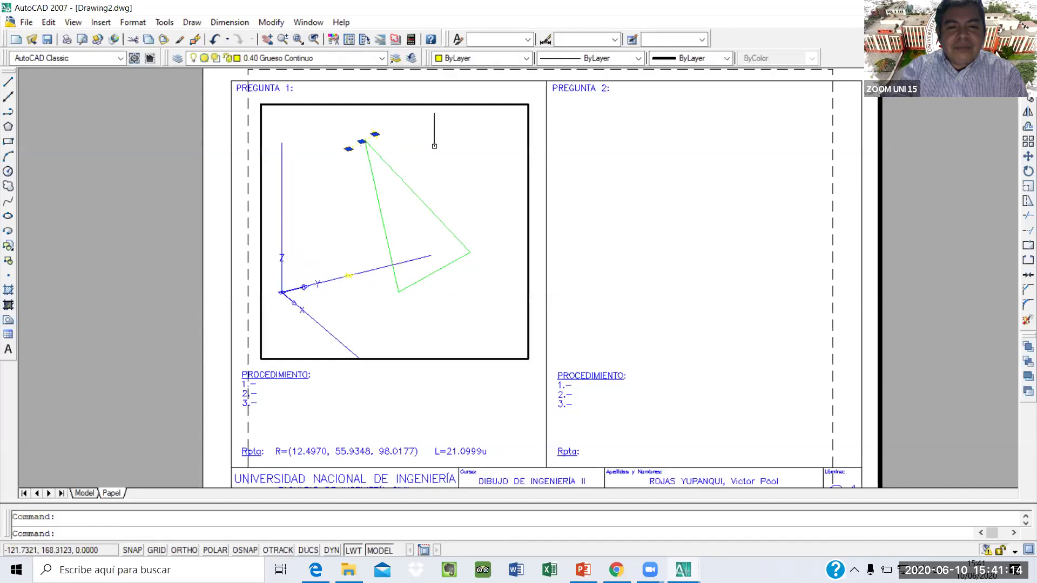
click(525, 57)
click(466, 93)
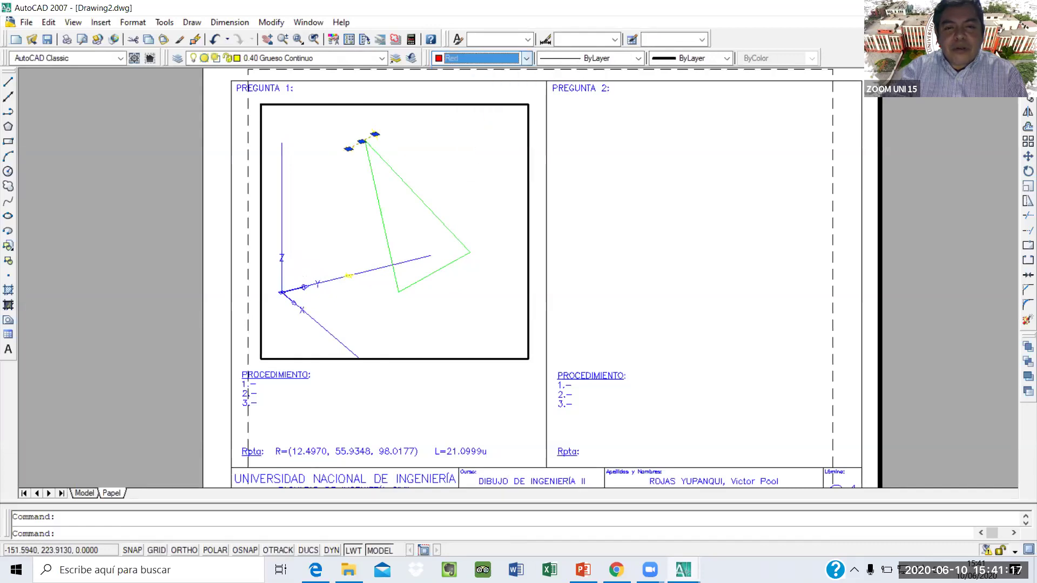
key(Escape)
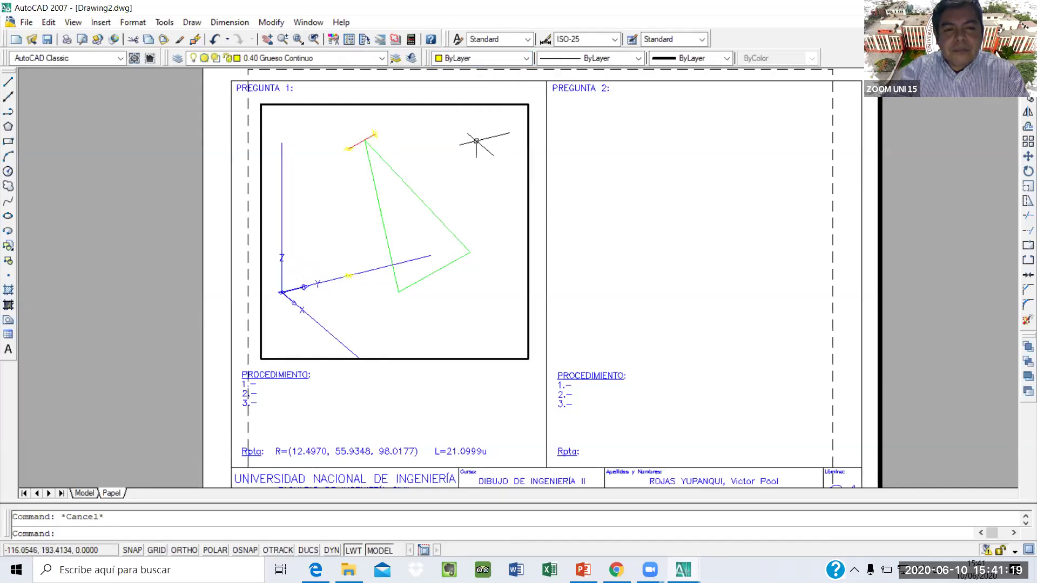
Set the color of the point markers at both ends of the perpendicular line to Red
click(374, 134)
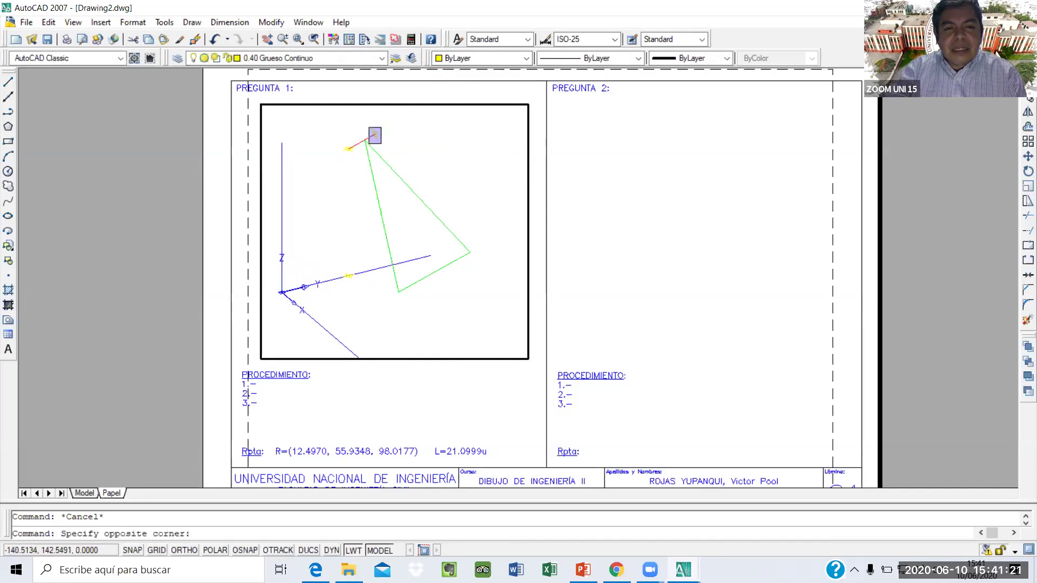
click(407, 130)
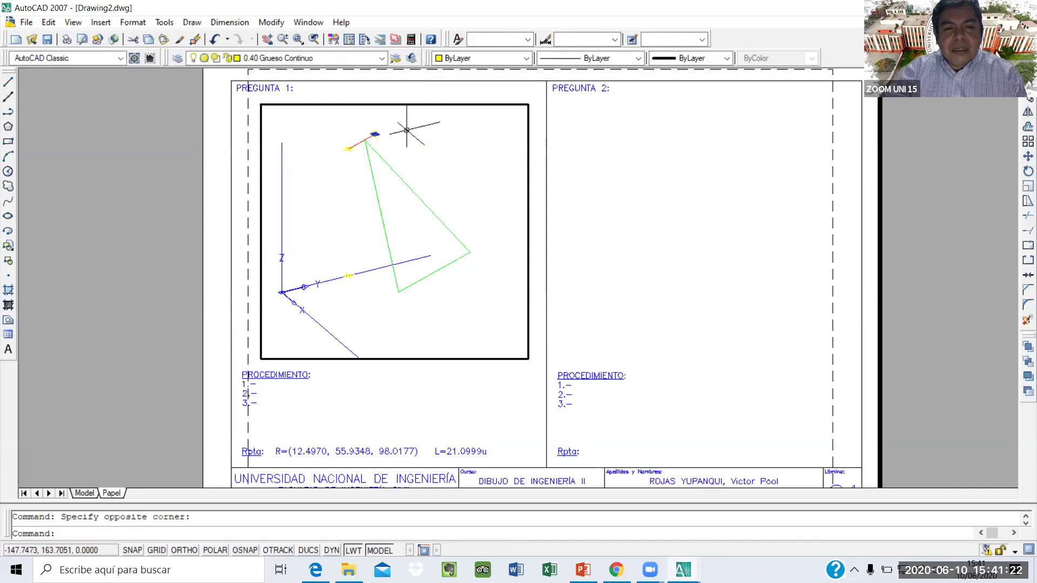
click(331, 141)
click(354, 158)
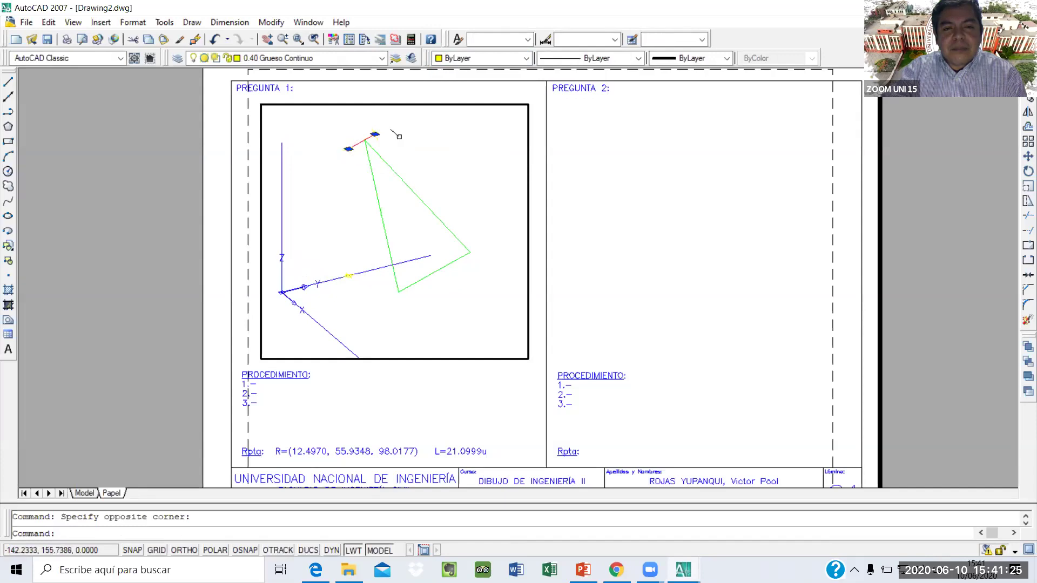
click(523, 60)
click(476, 88)
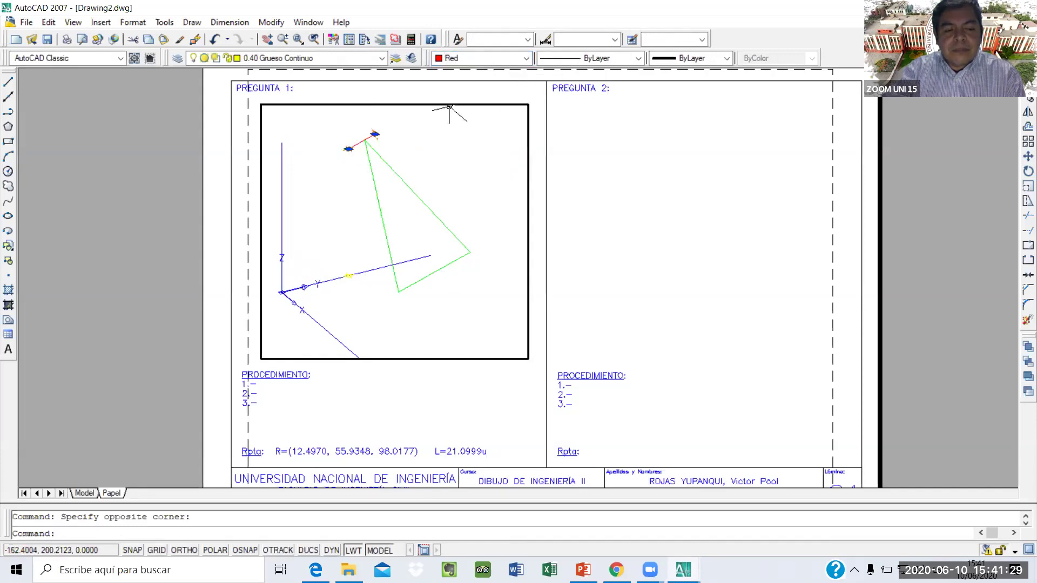
key(Escape)
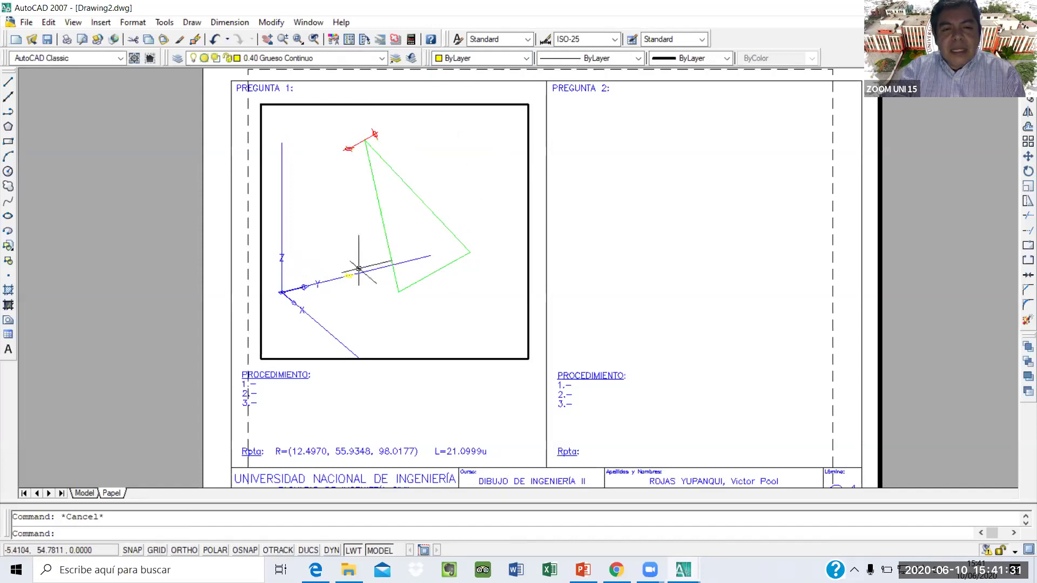
Set the color of the remaining yellow point marker by the Y axis to Red
click(340, 260)
click(360, 292)
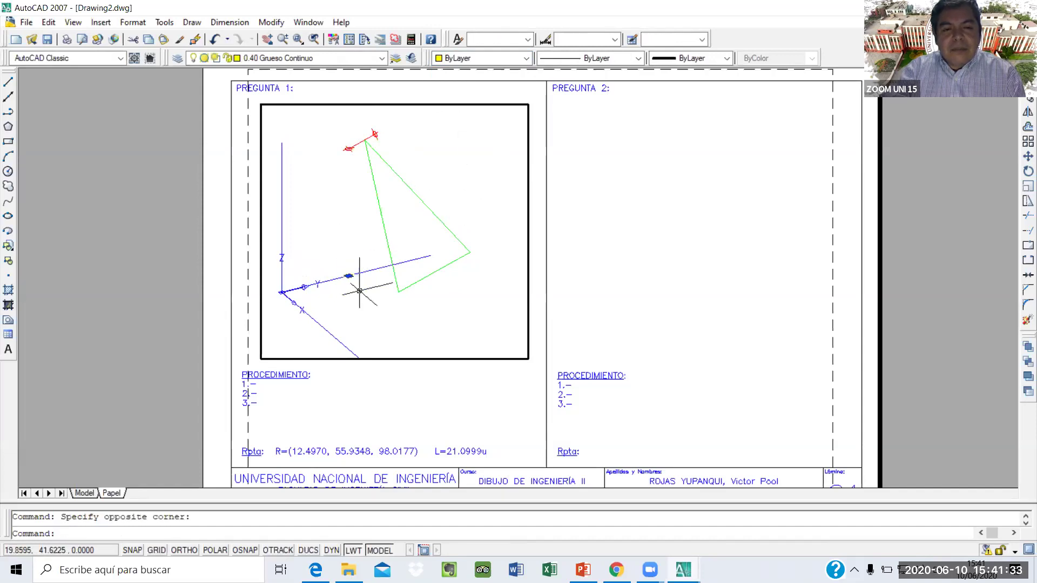
click(526, 59)
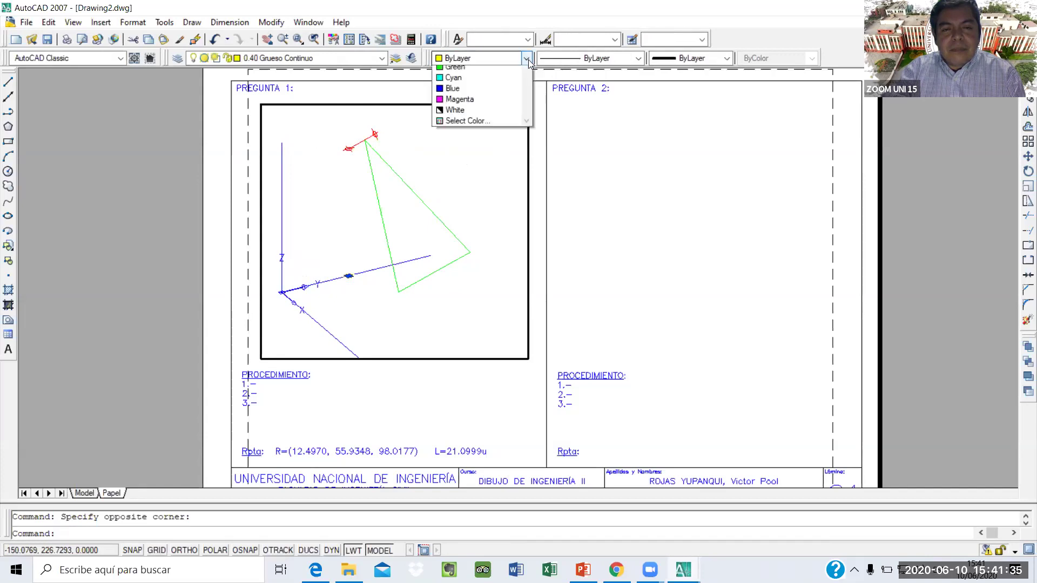
click(473, 95)
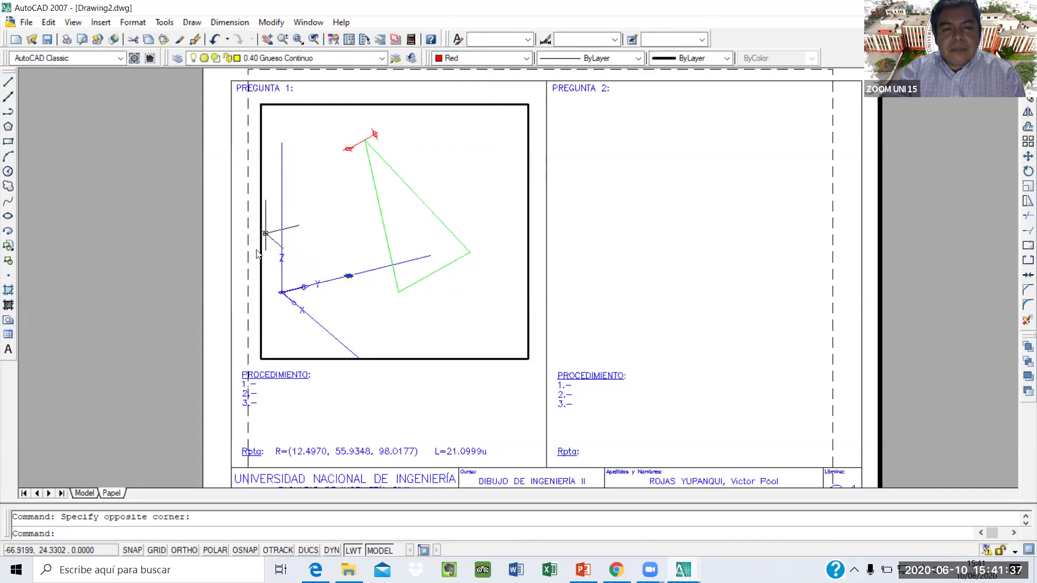
key(Escape)
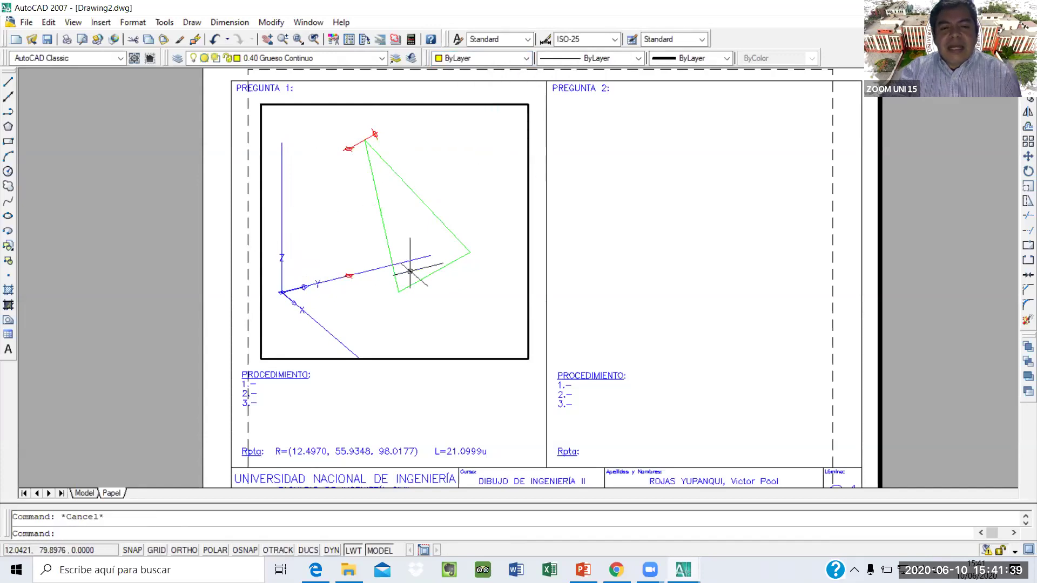
Return to paper space and write item 1 of PREGUNTA 1's PROCEDIMIENTO text as "Se construye el plano ABC y se ingresa el Punto P."
double_click(280, 379)
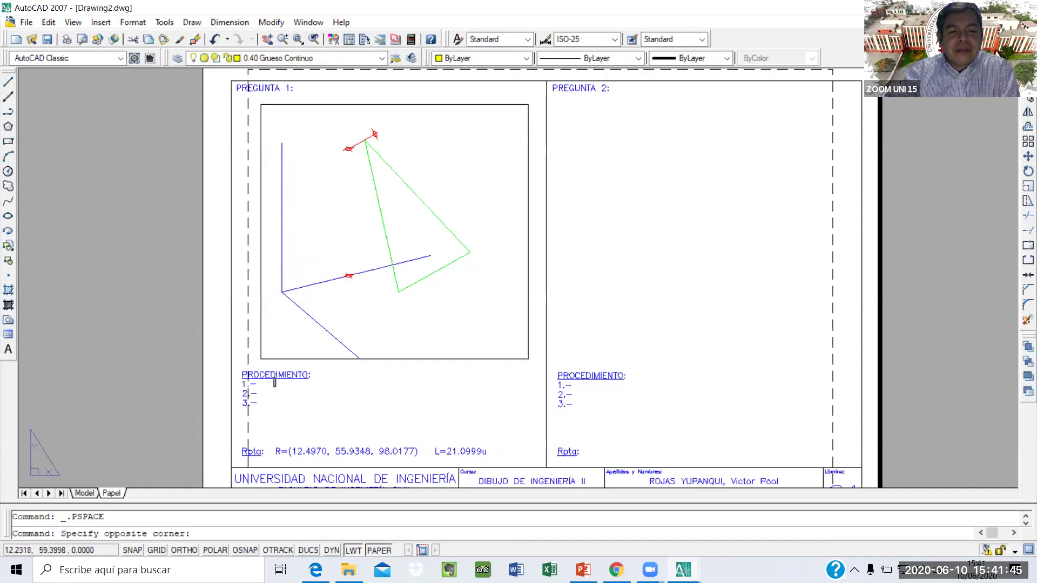
click(275, 383)
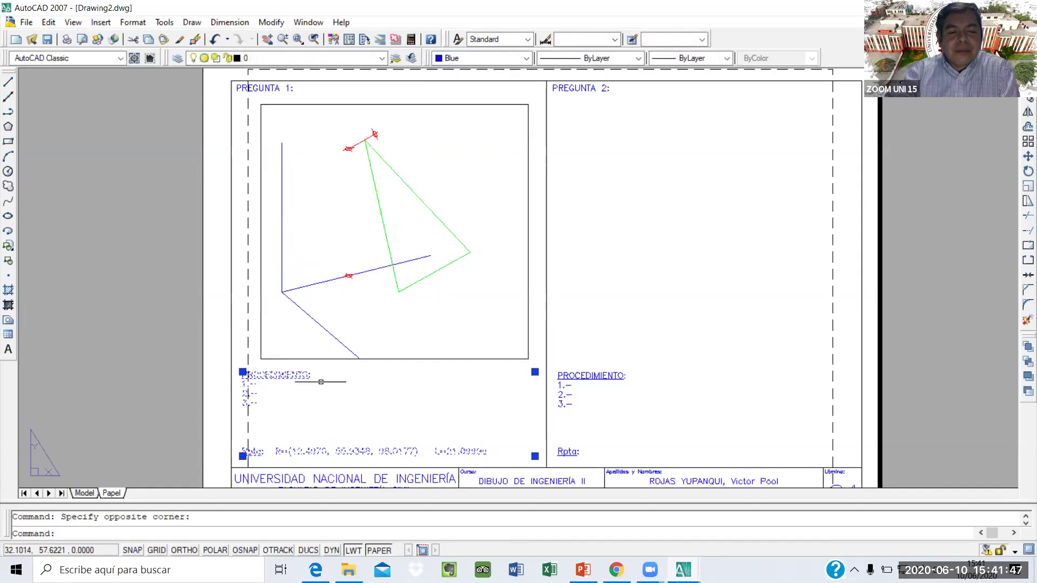
scroll(320, 382, up, 5)
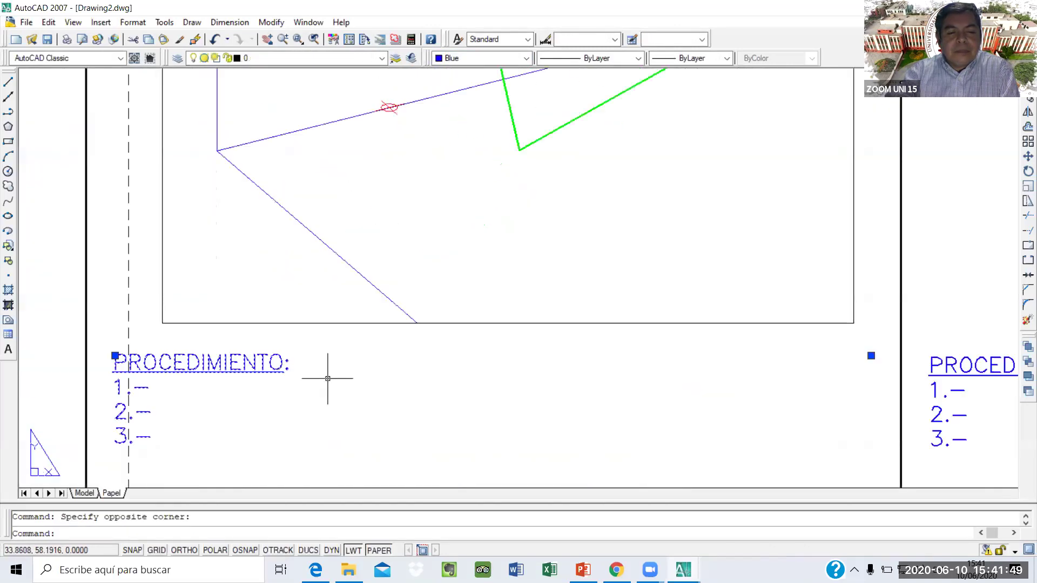
scroll(327, 379, down, 2)
middle_drag(162, 286, 196, 170)
double_click(280, 255)
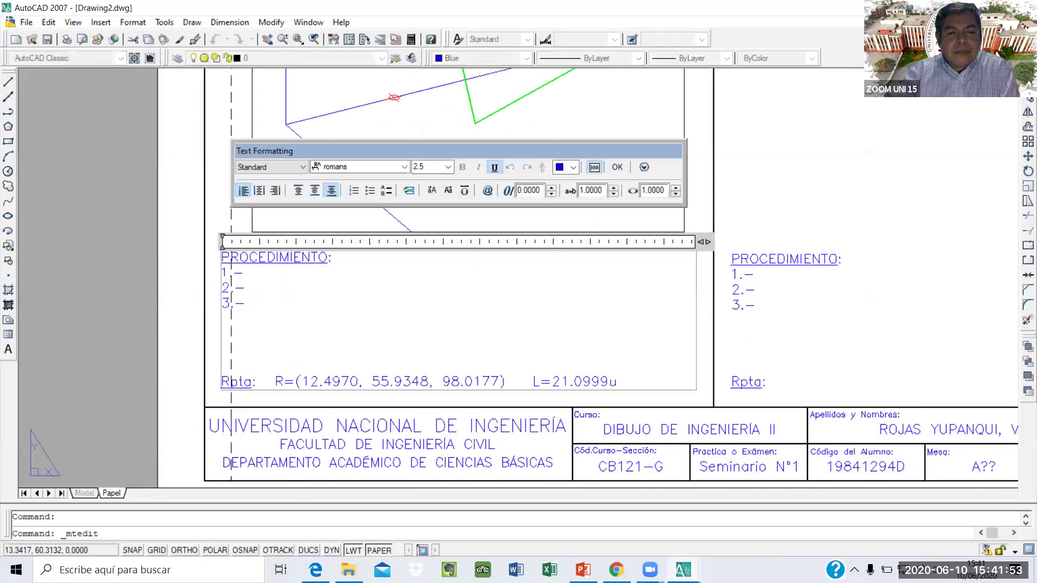
click(276, 271)
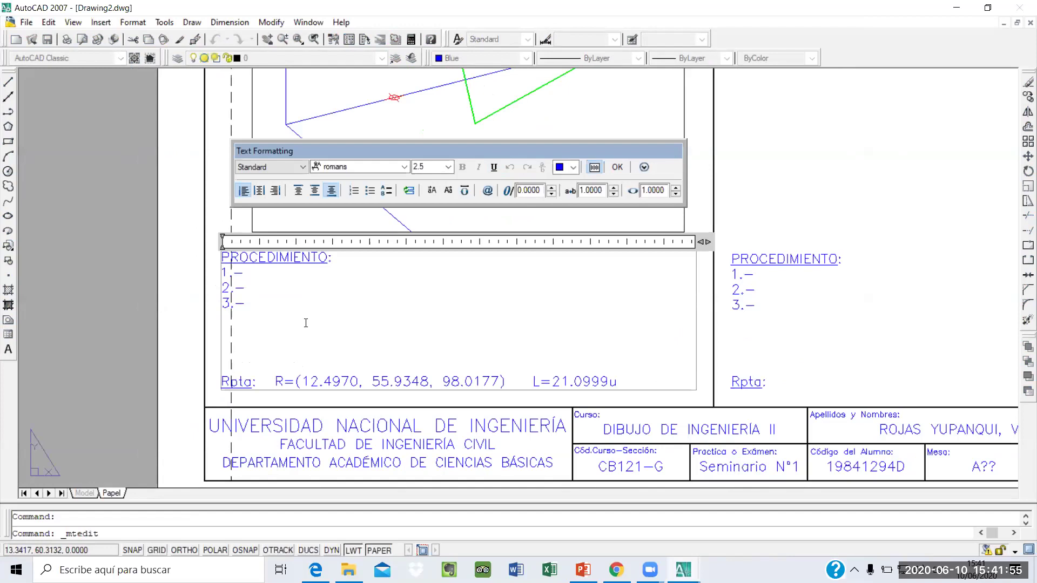
text(Se construye el plano ABC y se ingresa)
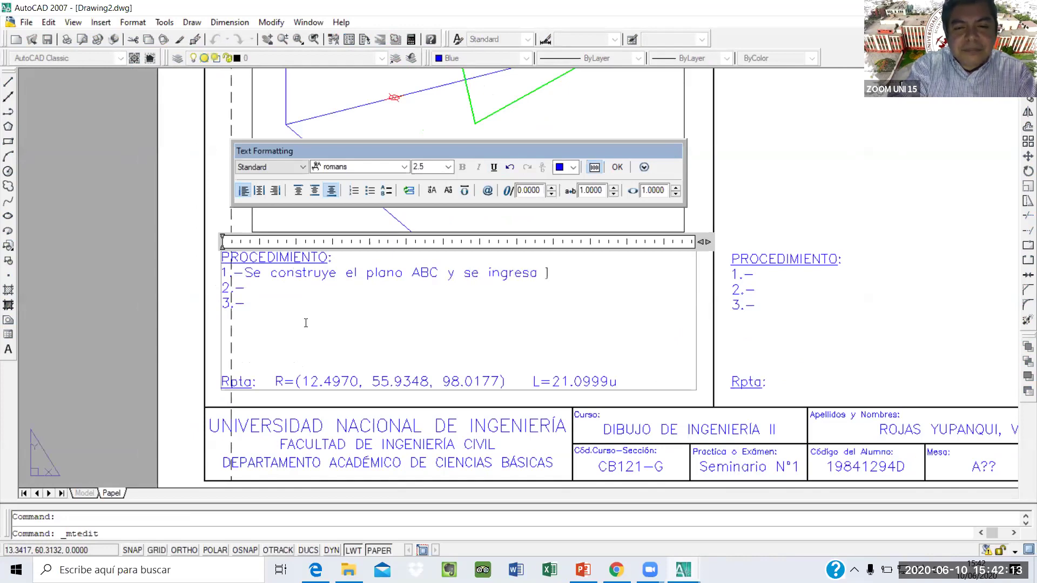
text(el Punt)
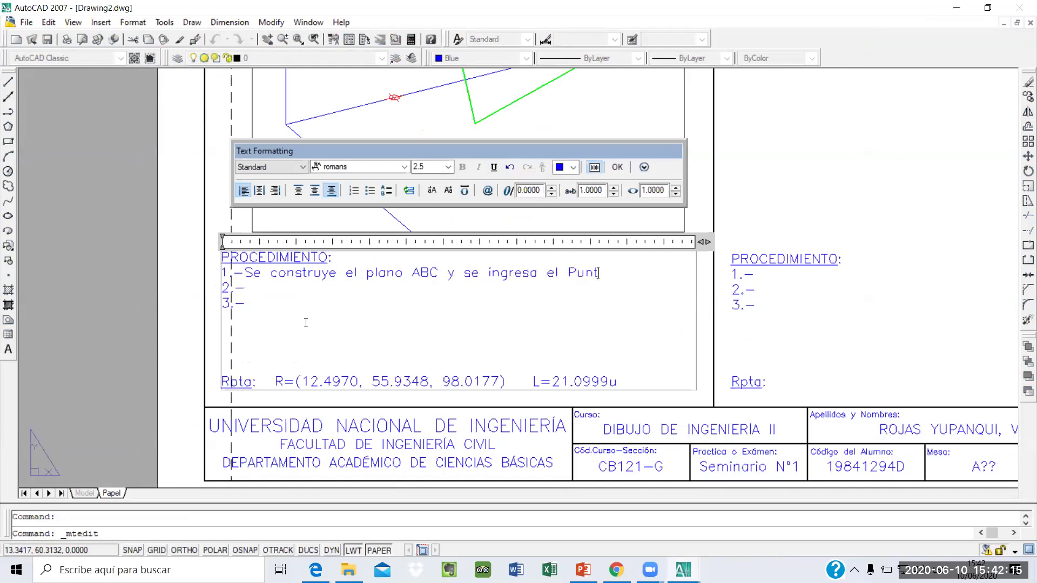
text(o P.)
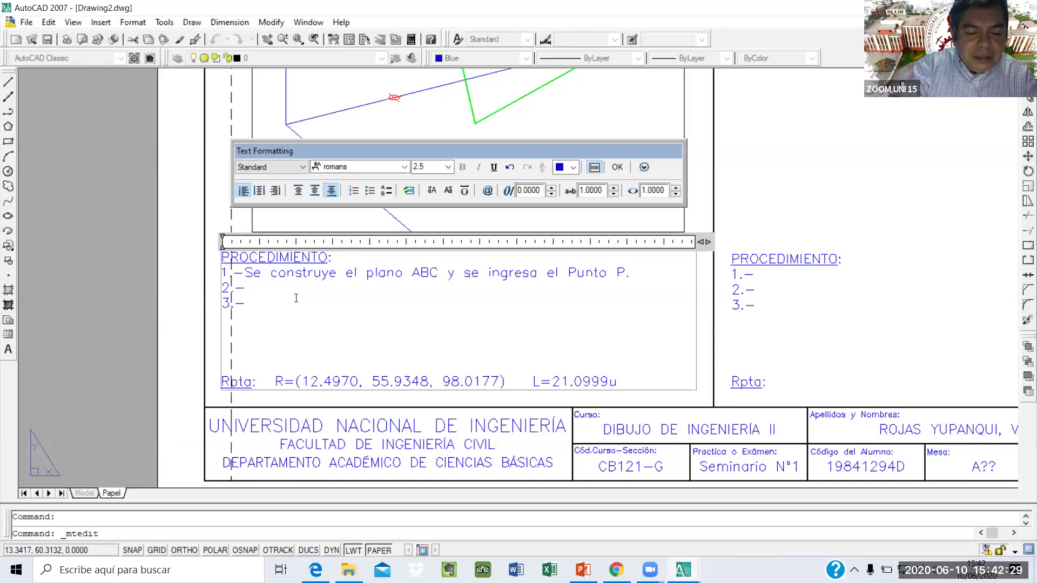
Write item 2 as "Se cambia el sistema de coordenadas donde el plano ABC se convierte en el plano X'Y'.", deleting two blank lines above Rpta
text(Se)
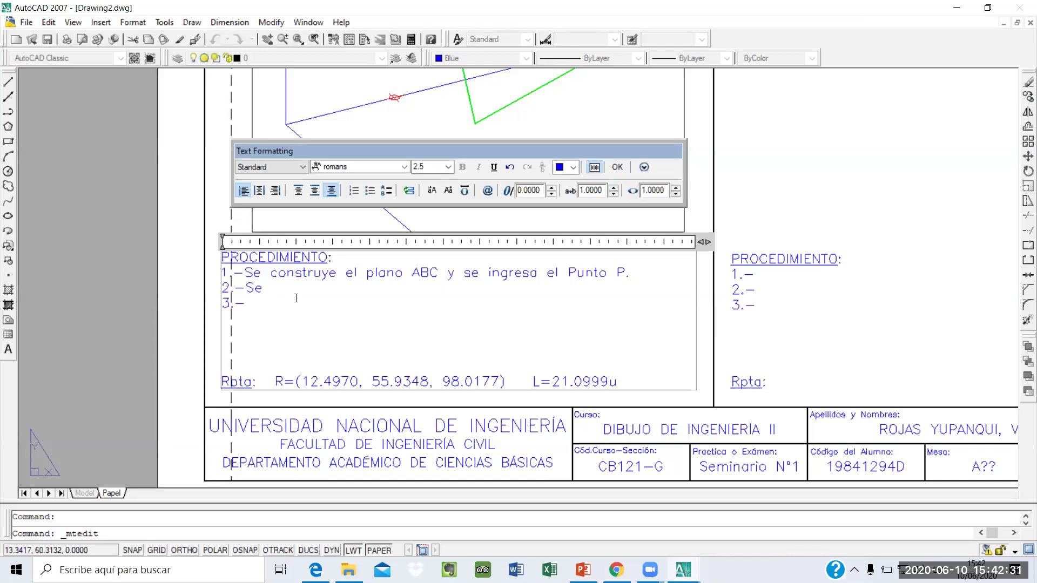
text( cambia el sistema )
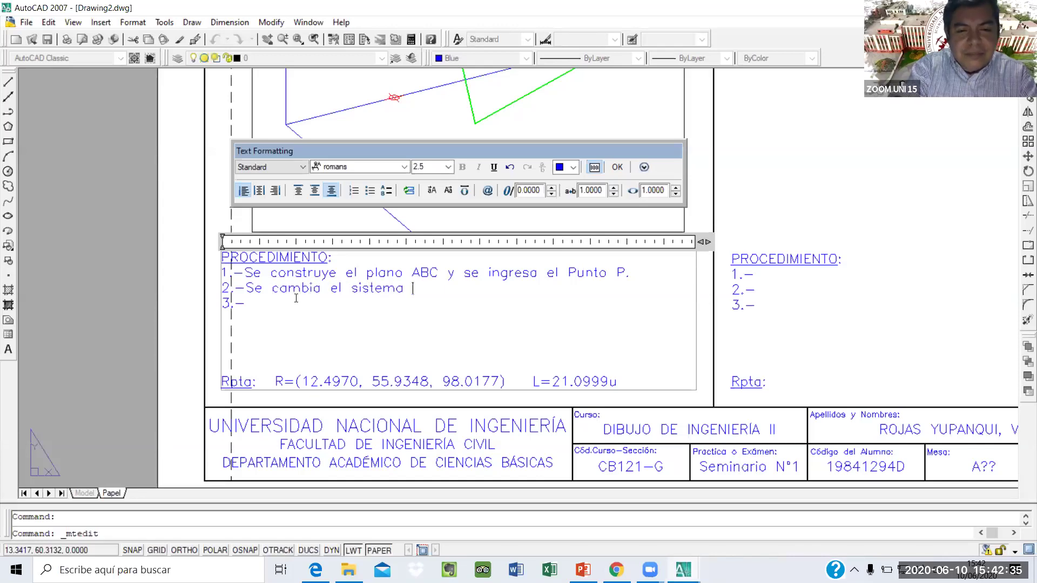
text(de coordenadas)
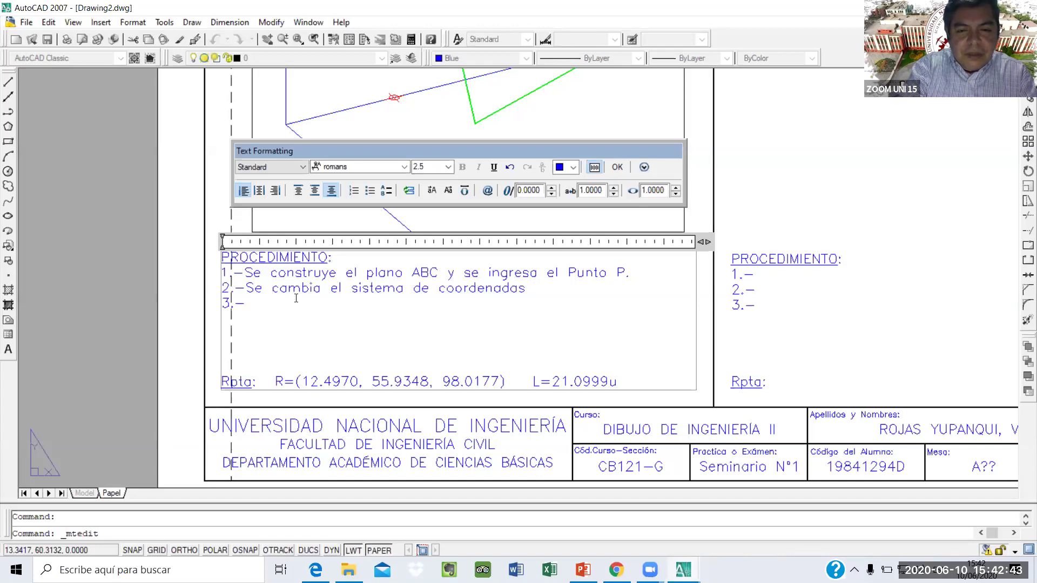
text(dond)
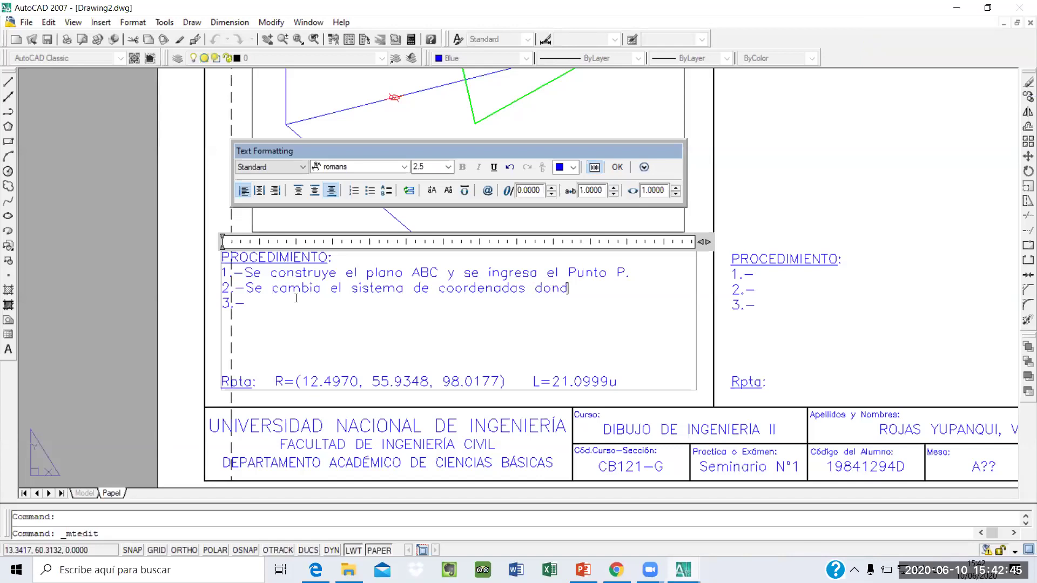
text(e el plano ABC)
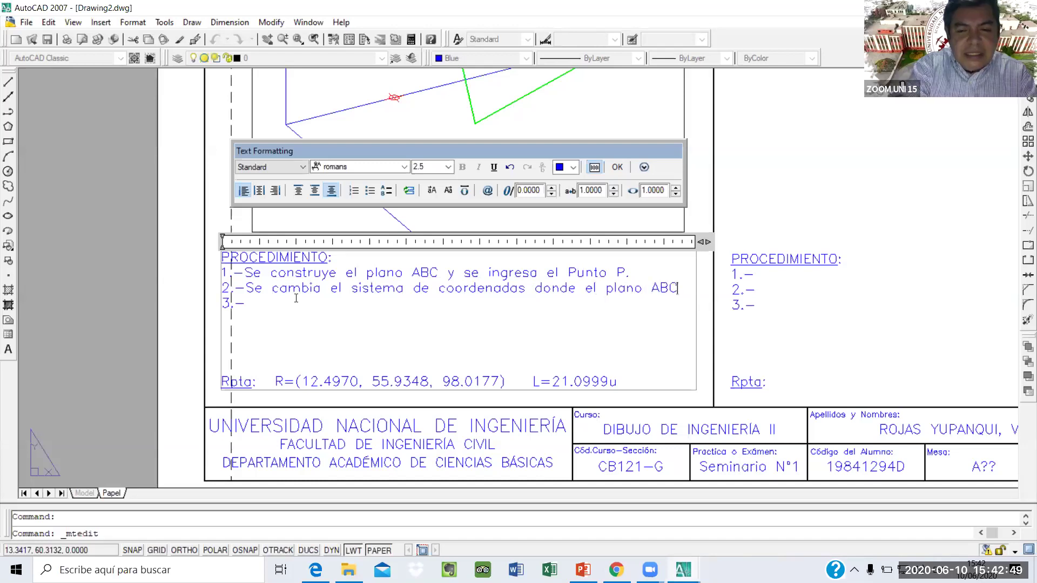
text( se convierte en el plano X'Y)
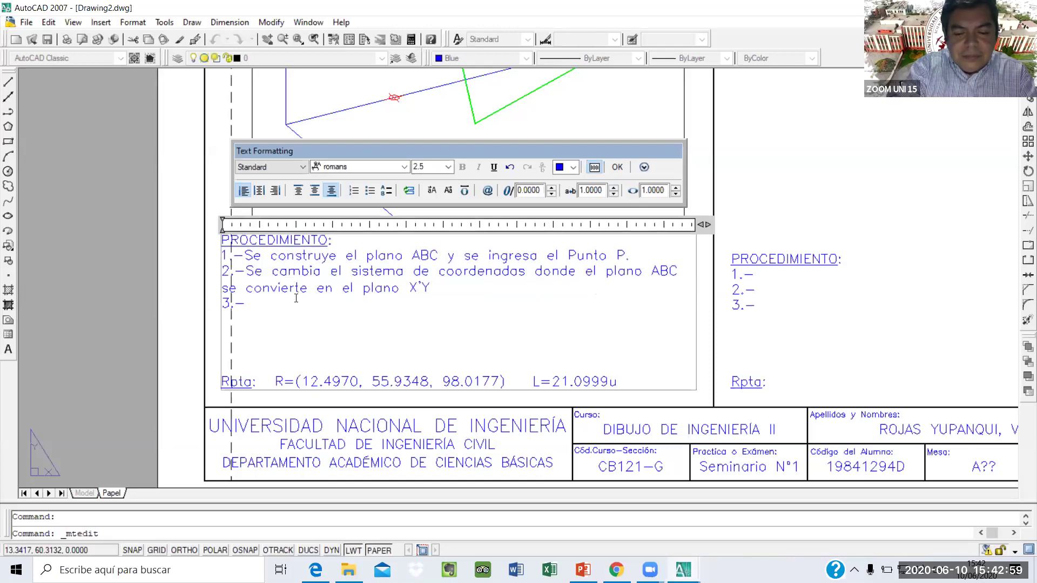
text(')
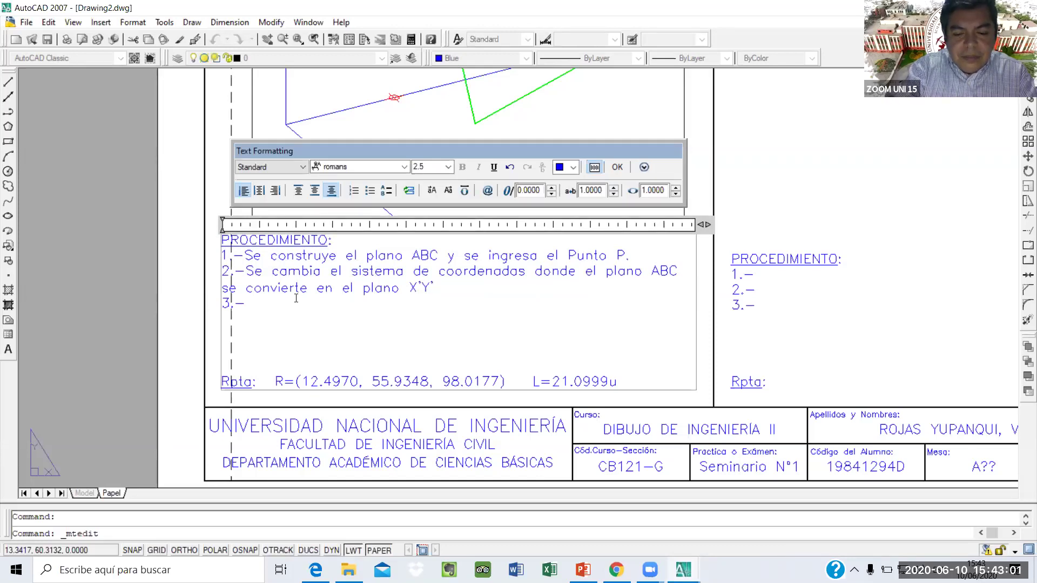
click(258, 349)
key(BackSpace)
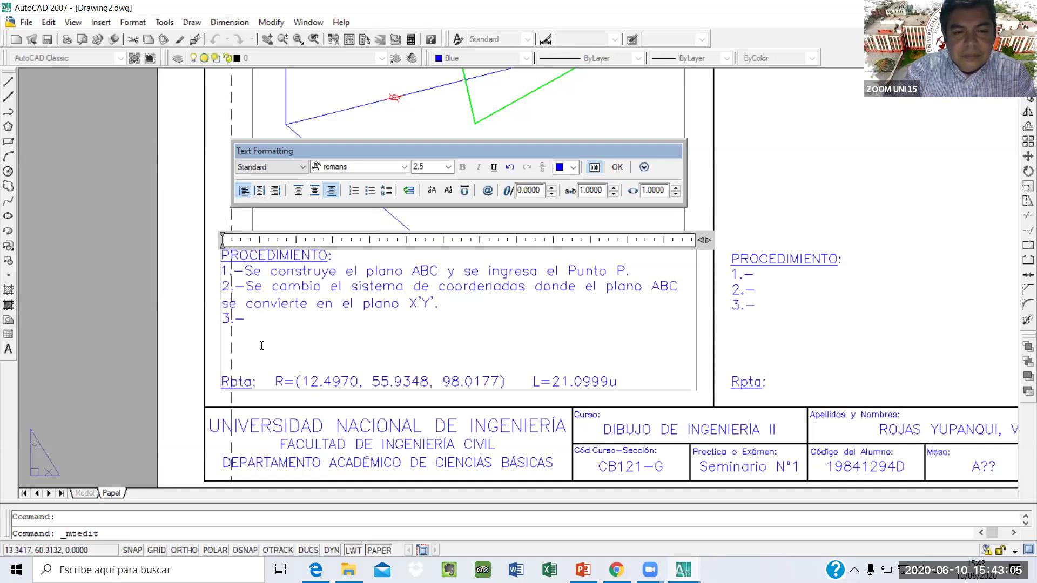
key(BackSpace)
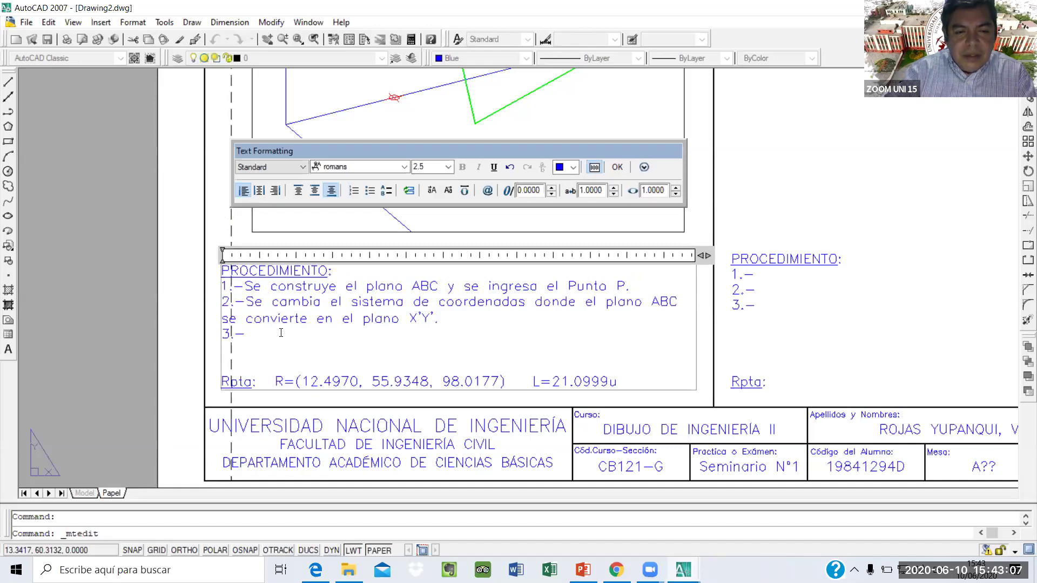
Write item 3 as "Se proyecta el punto P sobre el plano en el nuevo sistema de coordenadas obteniéndose la solución.", deleting one blank line above Rpta
text(Se proyecta el punto P)
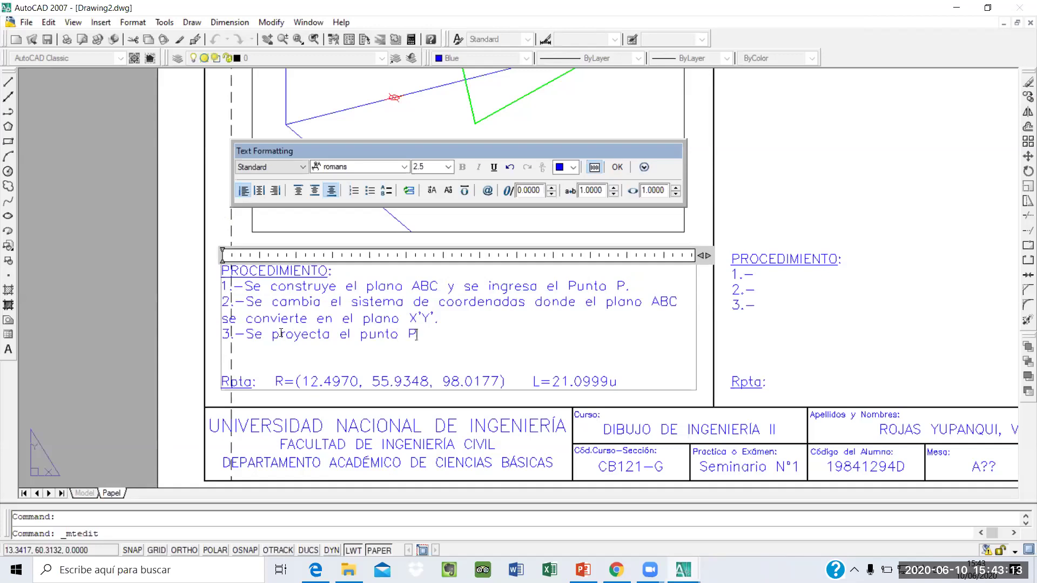
text( sobre el nuevo pl)
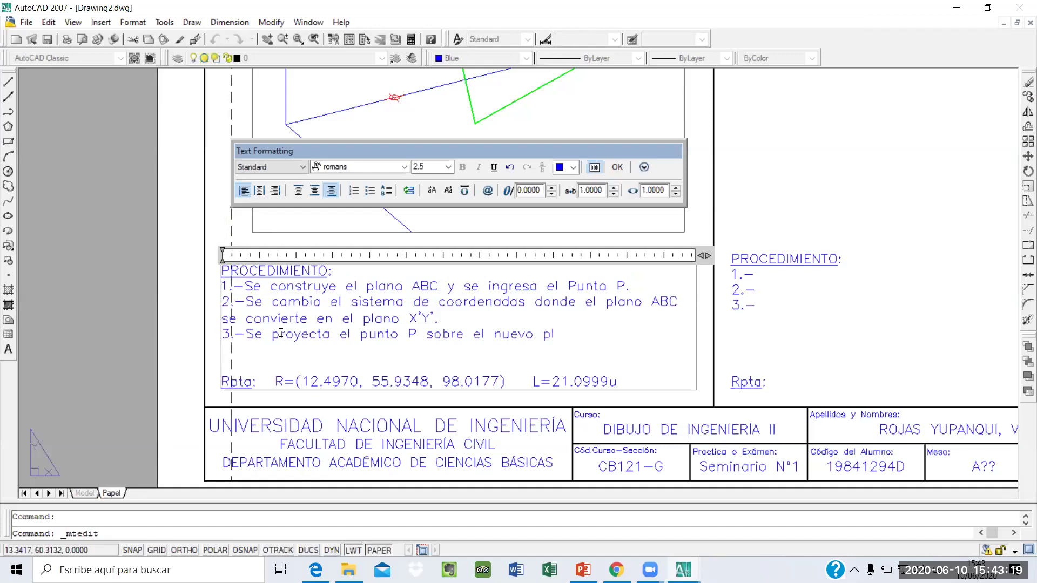
key(BackSpace)
key(BackSpace)
key(BackSpace)
key(BackSpace)
key(BackSpace)
key(BackSpace)
text(plano en el nuevo sistema de )
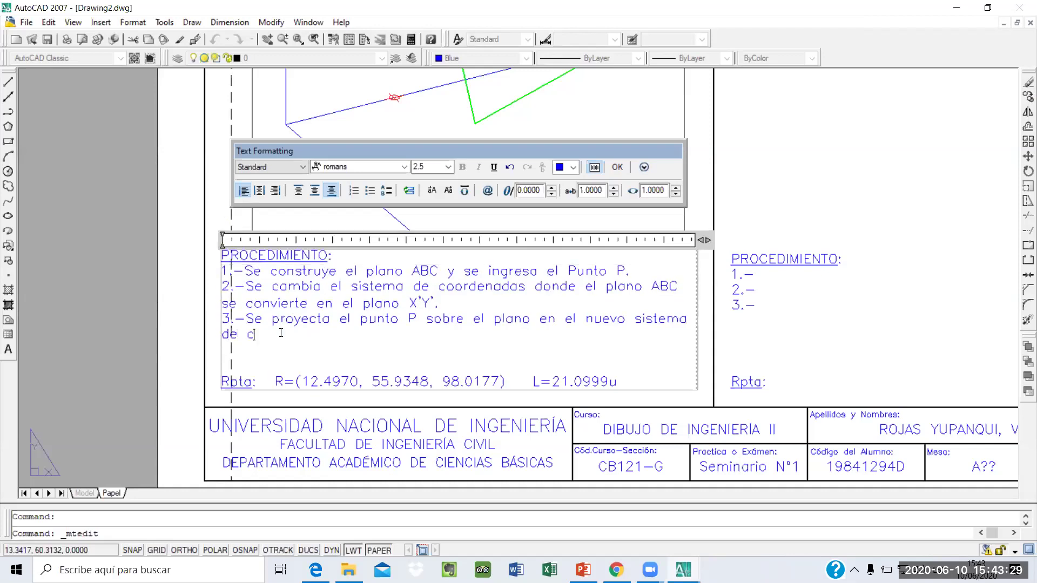
text(coordenadas obteni)
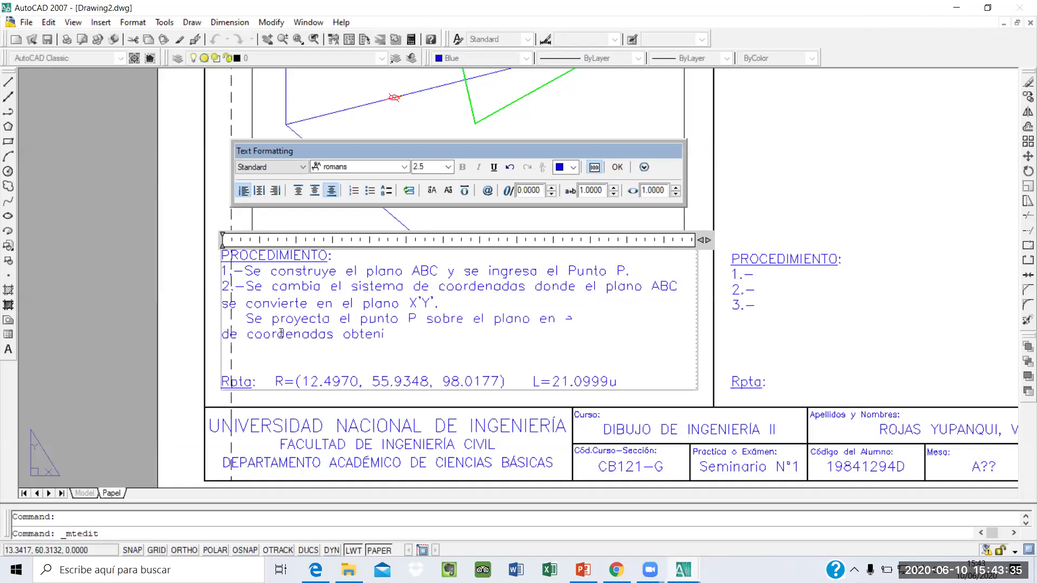
text(éndose la )
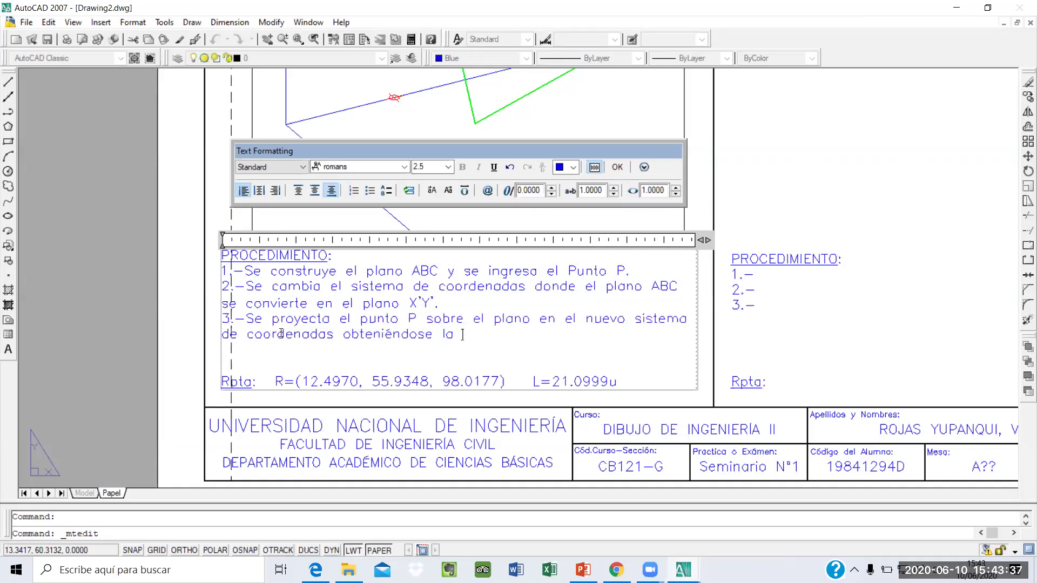
text(solución)
key(BackSpace)
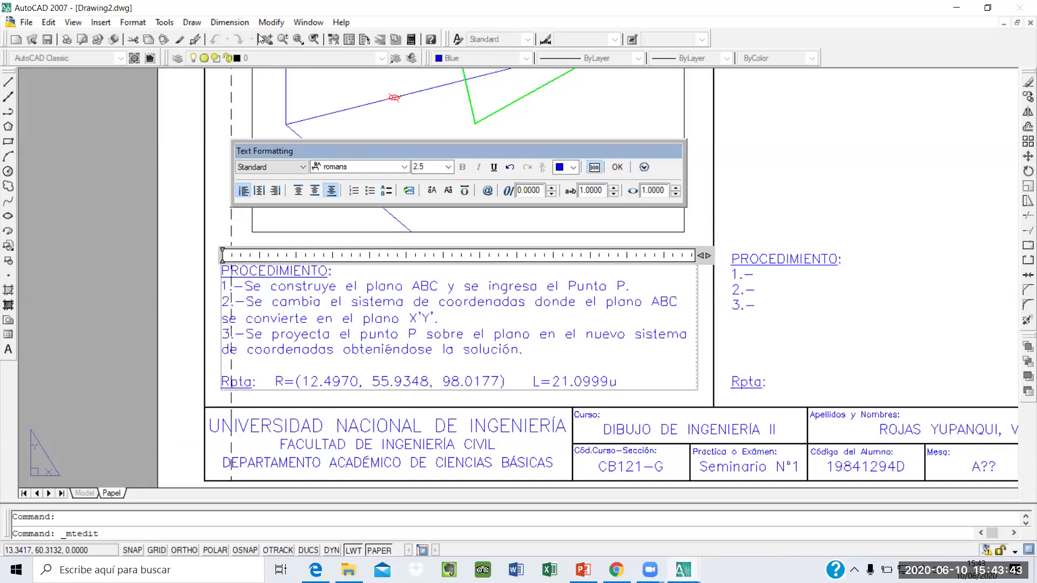
click(178, 160)
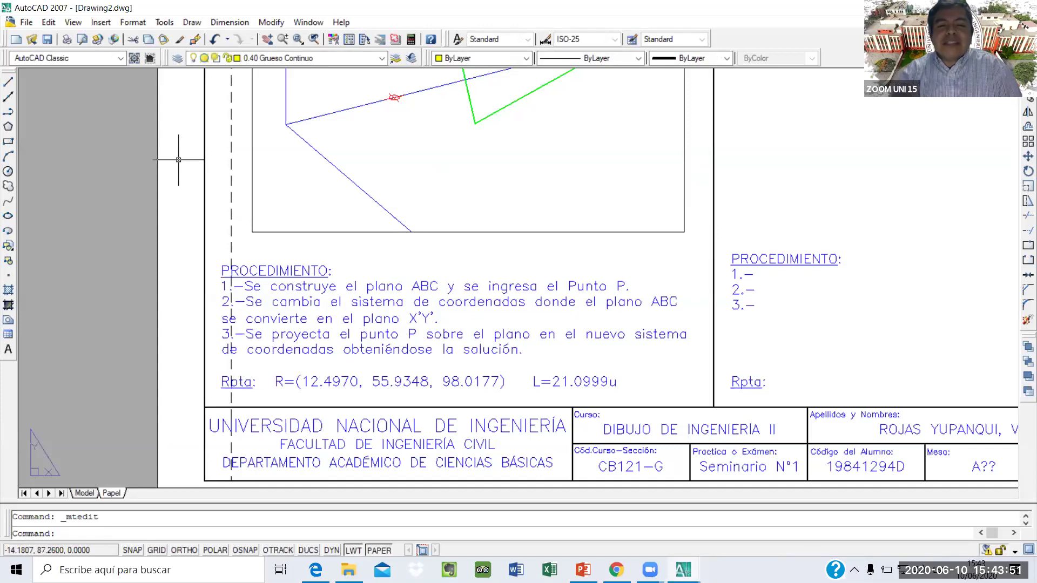
scroll(237, 127, down, 2)
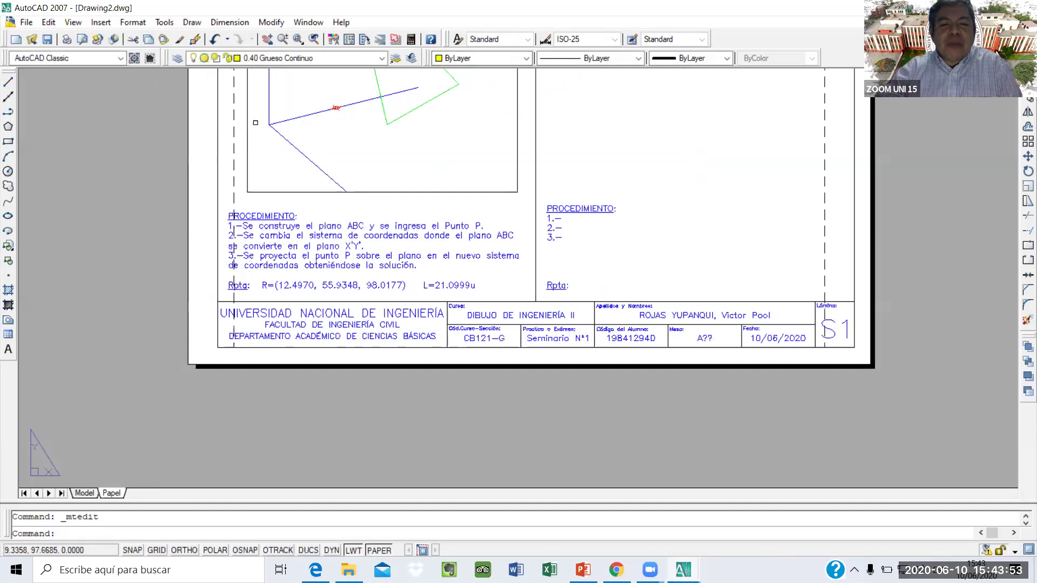
middle_drag(195, 194, 184, 315)
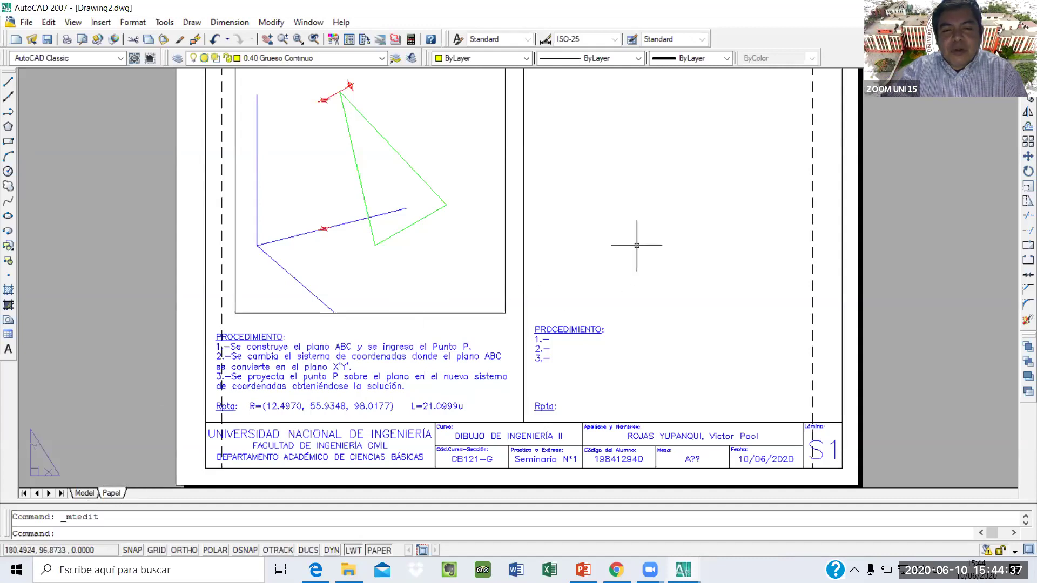
scroll(637, 245, down, 2)
scroll(639, 250, up, 1)
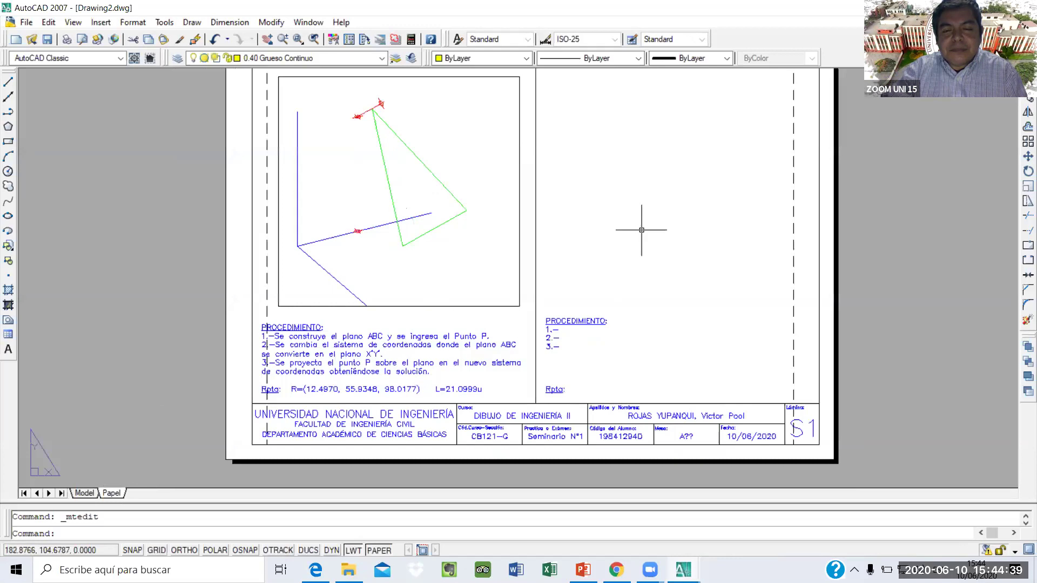
middle_drag(625, 231, 601, 249)
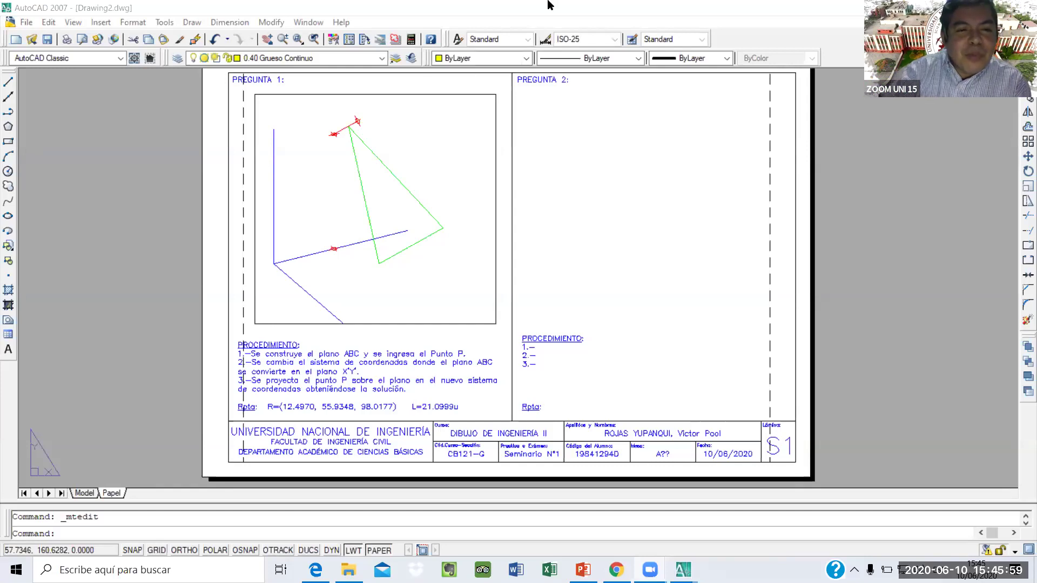
Start inserting a raster image reference and browse to the Escritorio folder of the MA & TES EIRL user on drive C
click(101, 22)
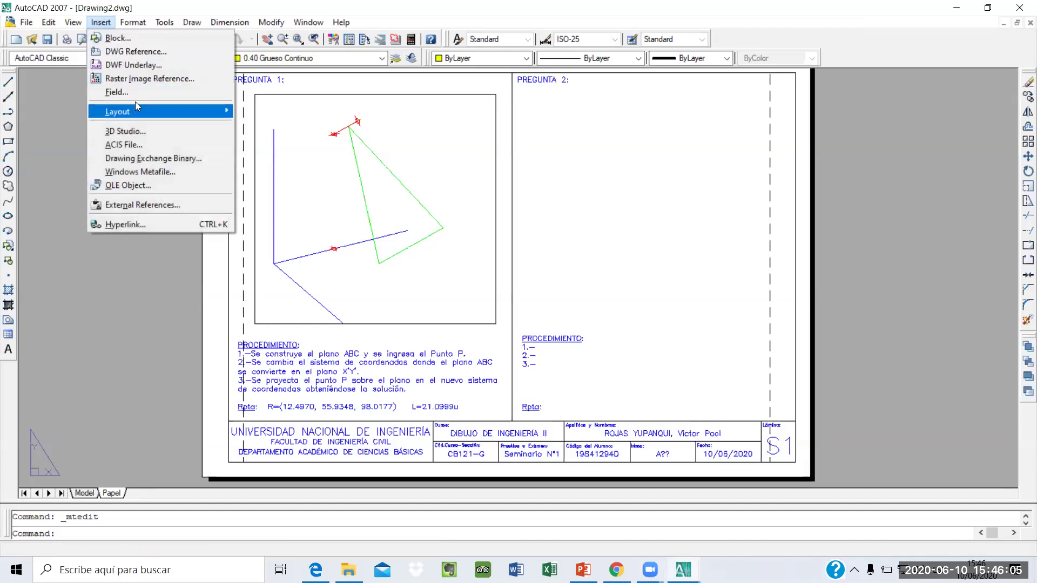
click(137, 79)
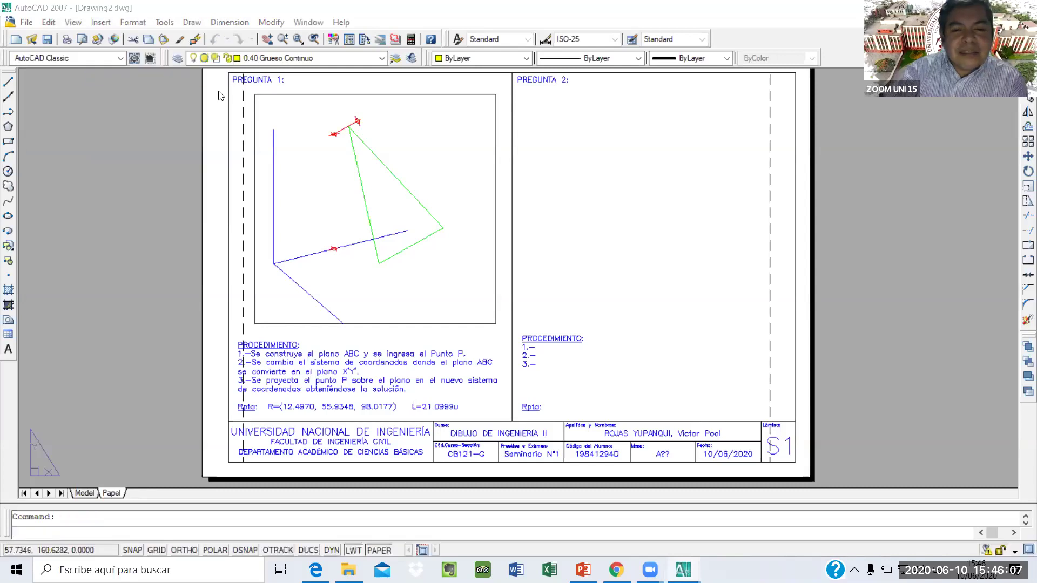
click(486, 212)
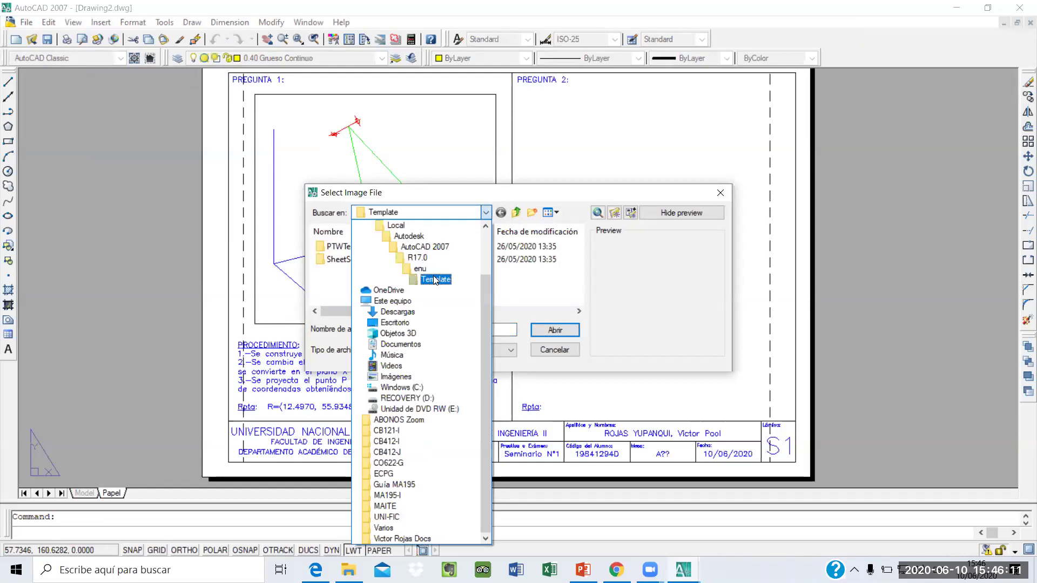
click(400, 388)
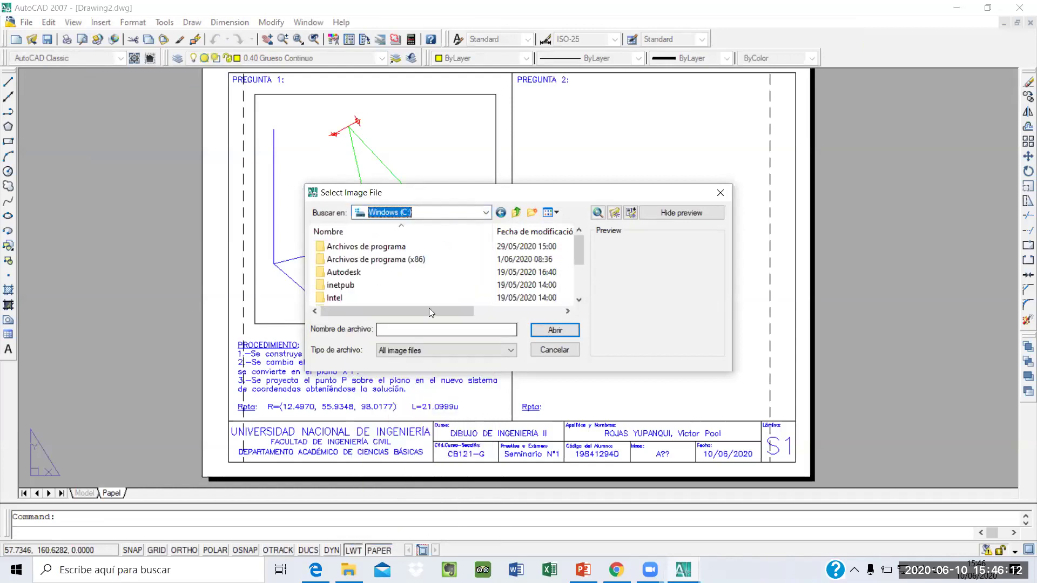
scroll(418, 282, down, 1)
scroll(410, 286, down, 1)
double_click(373, 284)
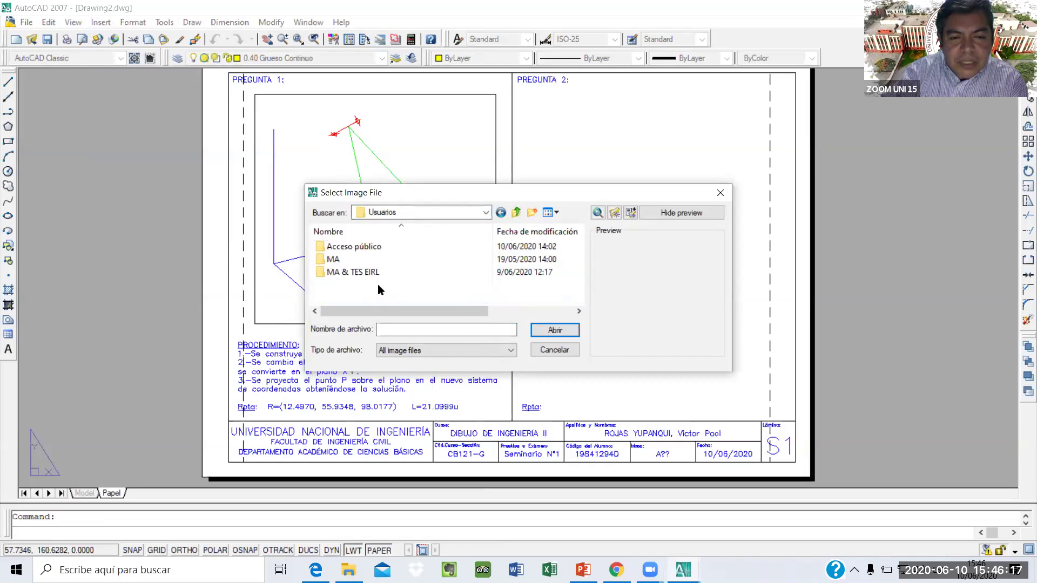
double_click(378, 273)
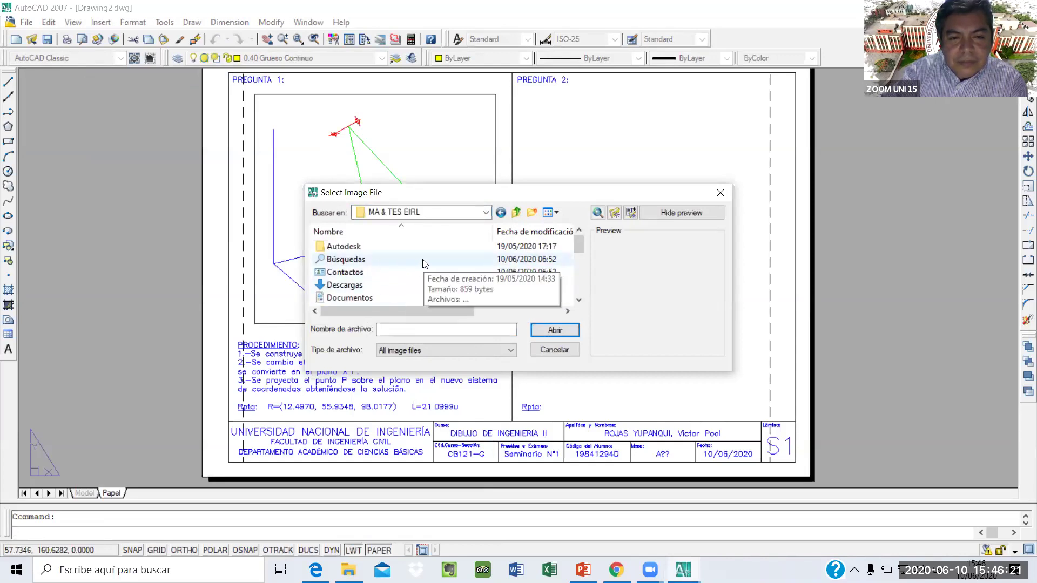
scroll(416, 264, down, 2)
scroll(415, 264, up, 1)
scroll(415, 265, up, 1)
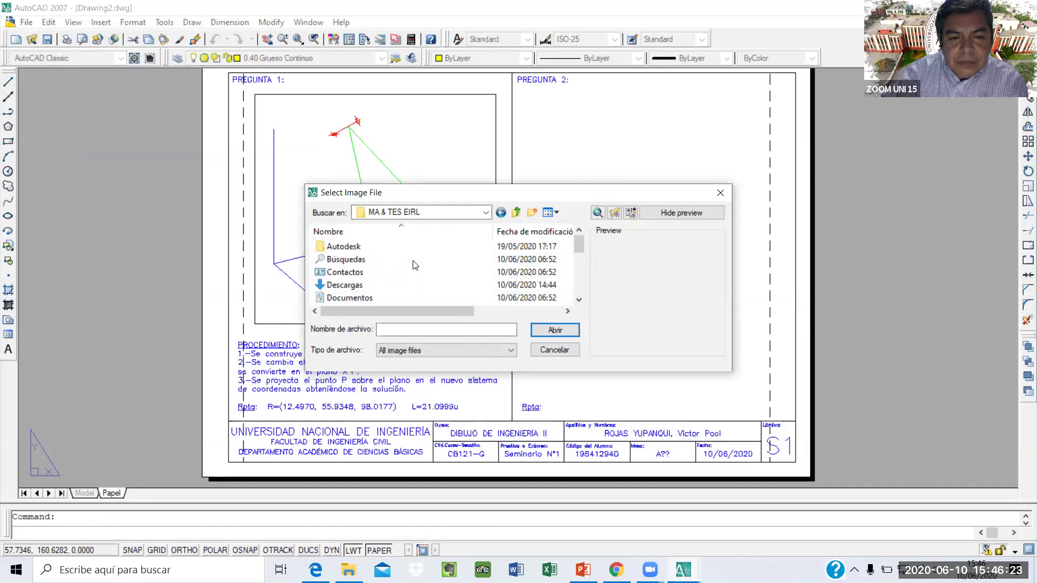
scroll(414, 265, down, 1)
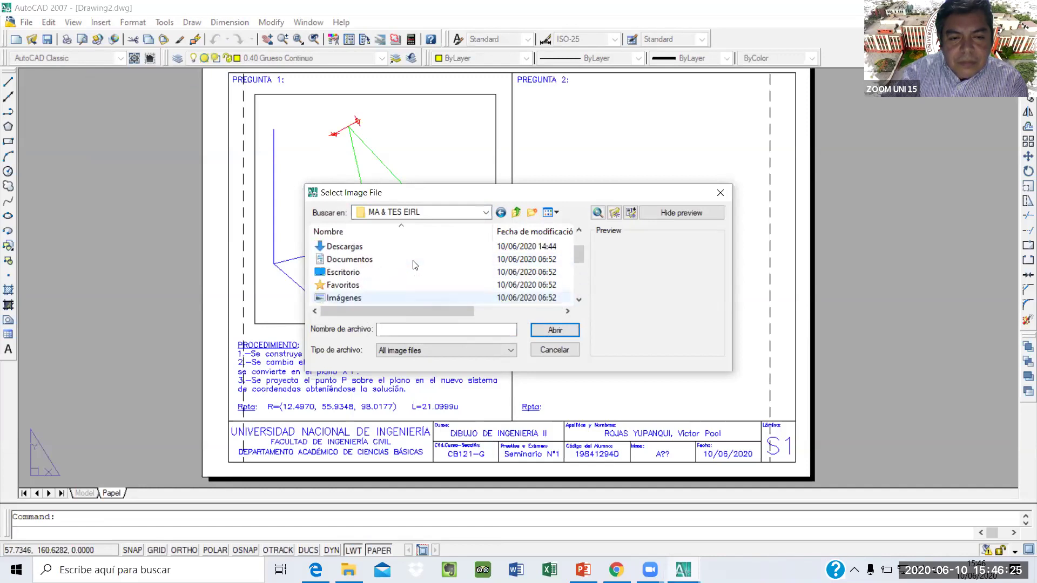
double_click(340, 271)
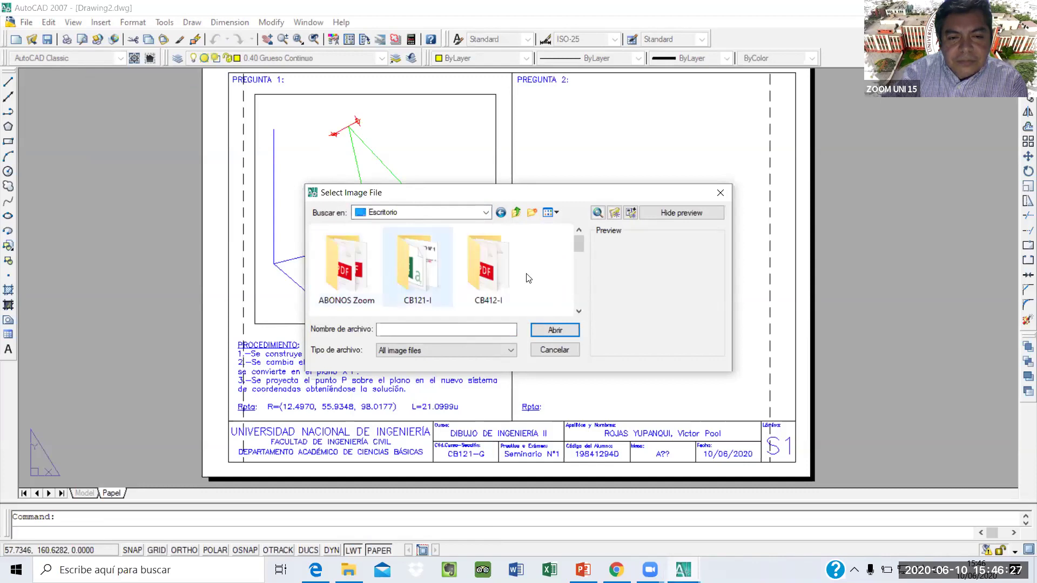
Open the signature image with the university seal from the Varios folder for insertion
click(579, 311)
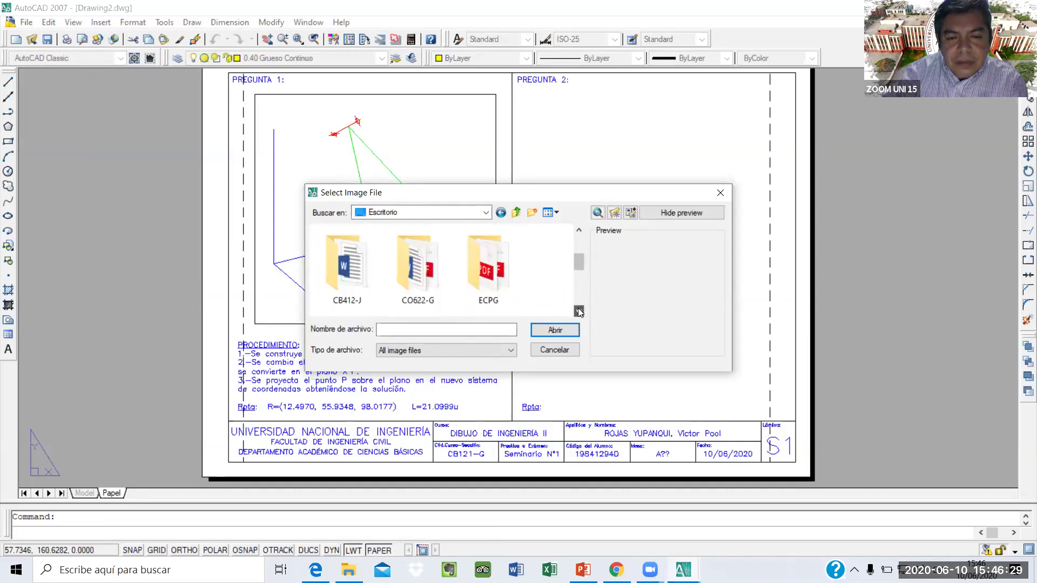
click(578, 312)
click(579, 312)
click(578, 312)
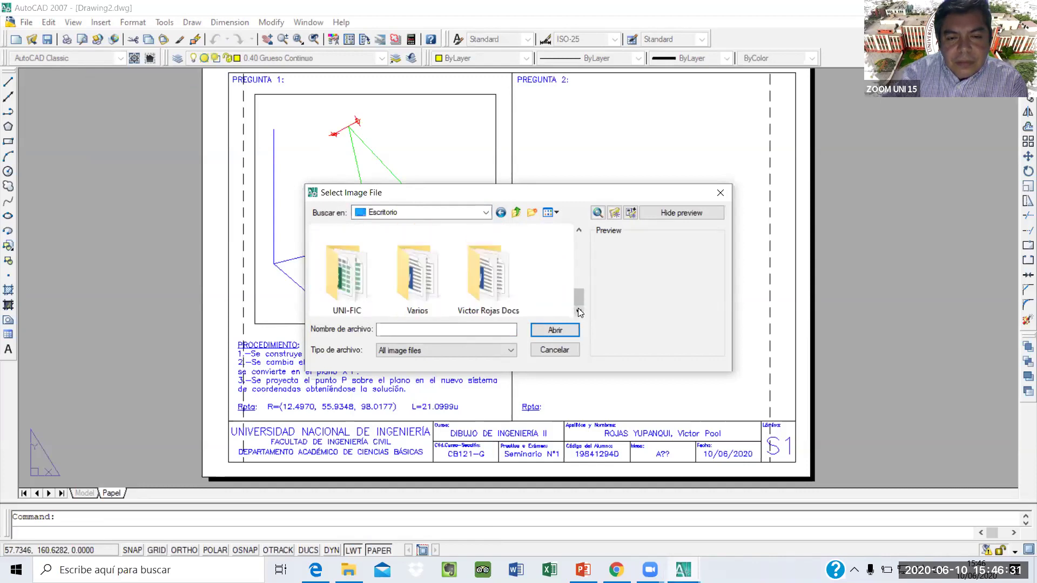
double_click(415, 273)
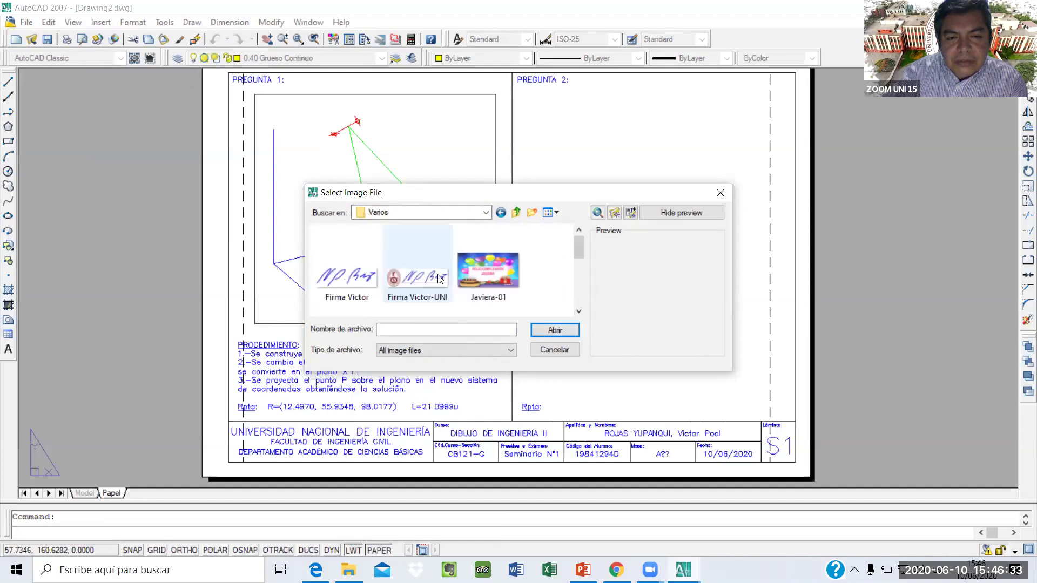
click(398, 278)
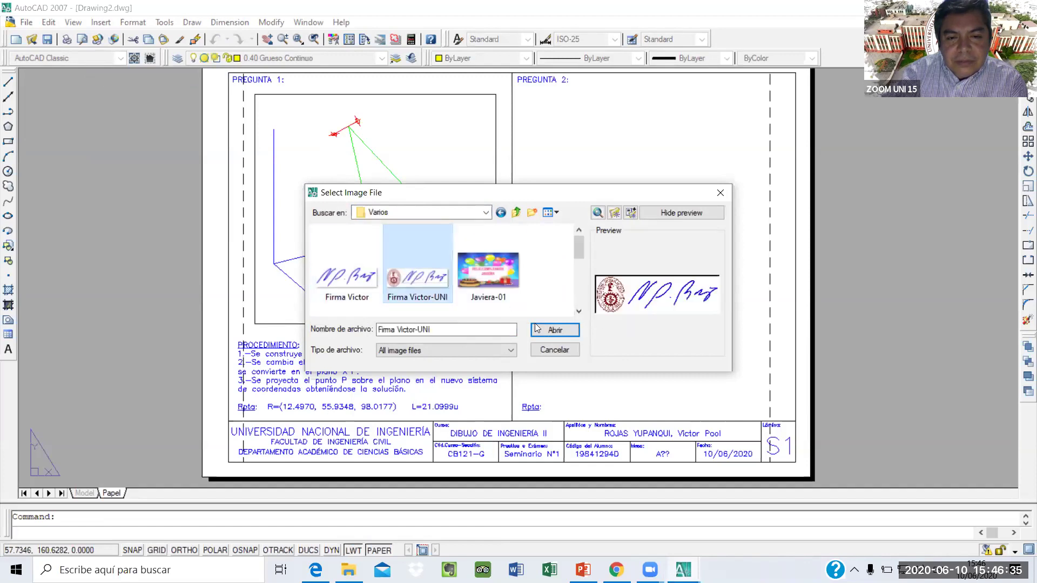
click(554, 330)
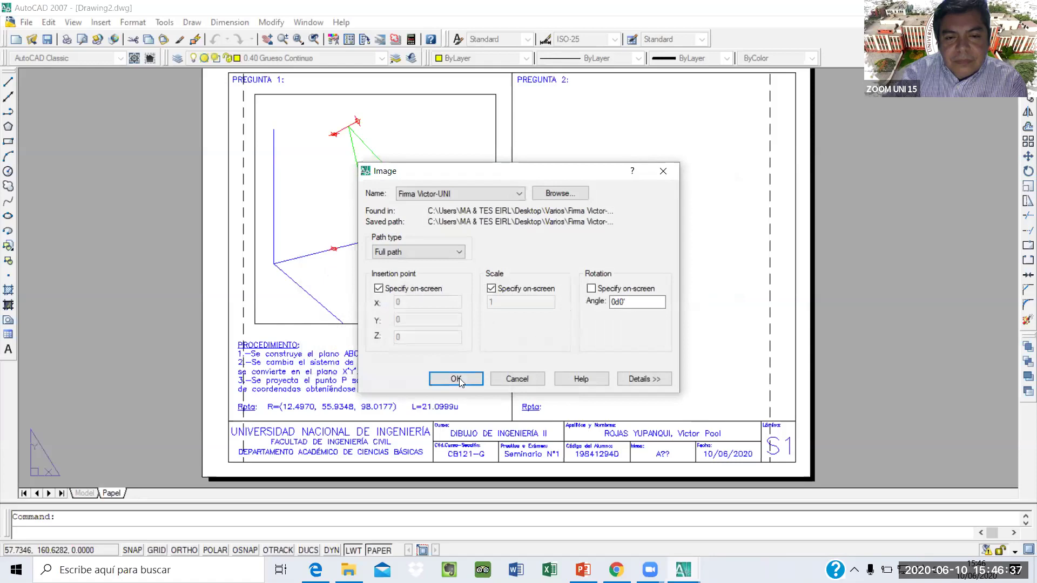
Place the signature image in the PREGUNTA 2 area at scale factor 1 with no rotation
key(Return)
click(546, 243)
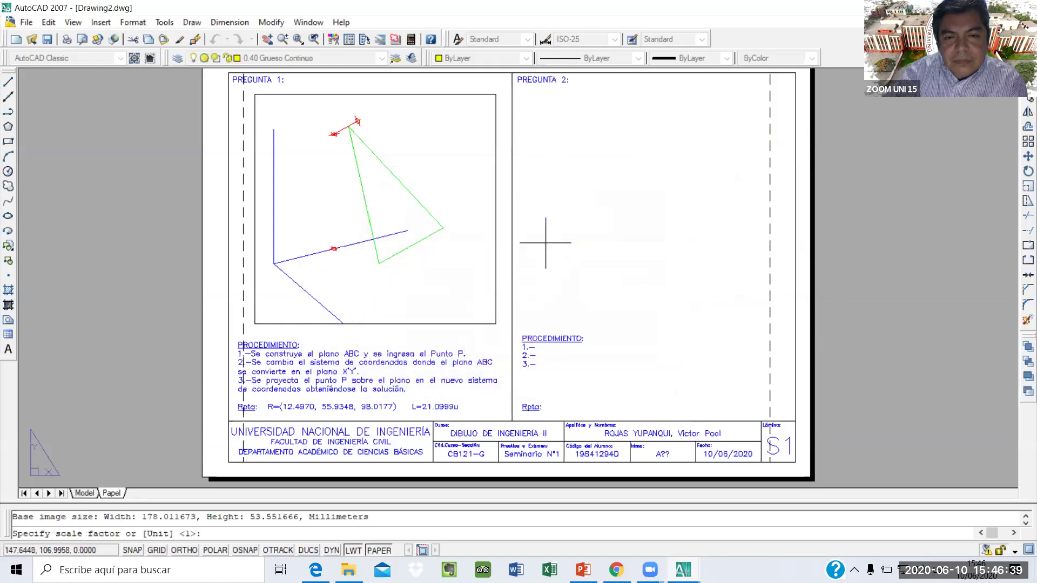
key(Return)
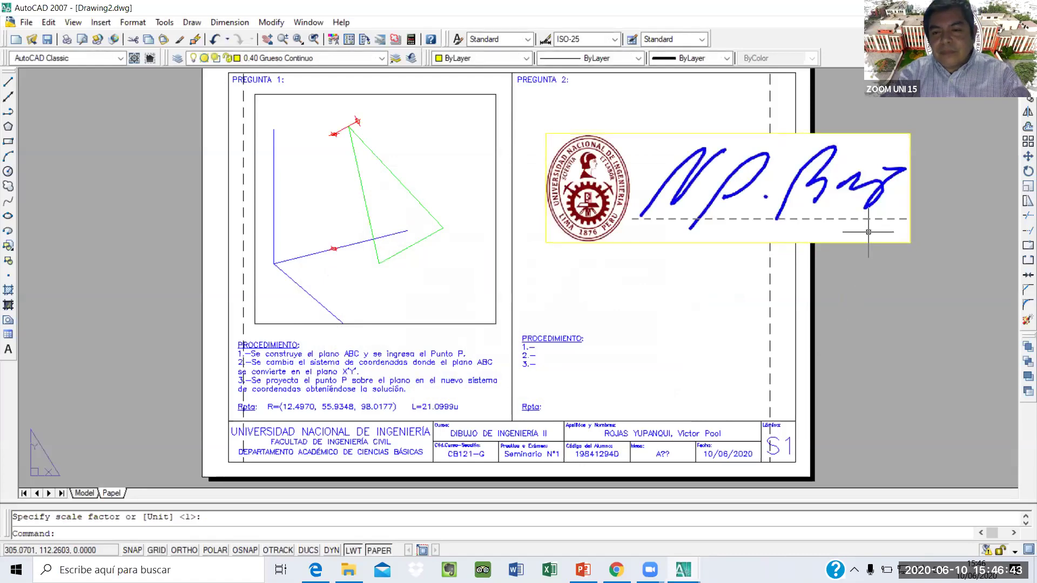
click(900, 242)
click(911, 242)
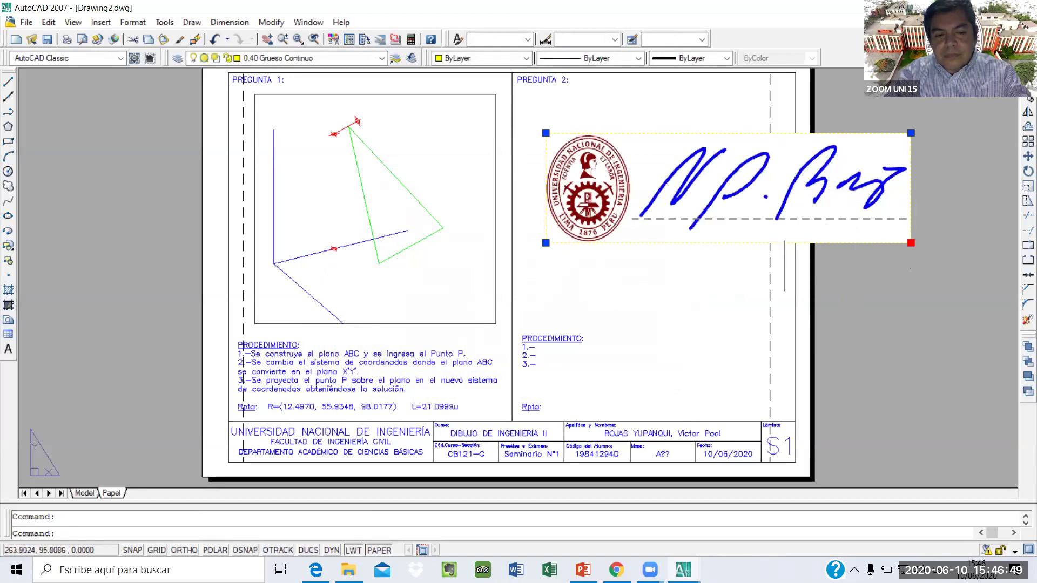
key(Escape)
Scale the signature image by a factor of 0.3 from a base point near its lower-left corner
text(s)
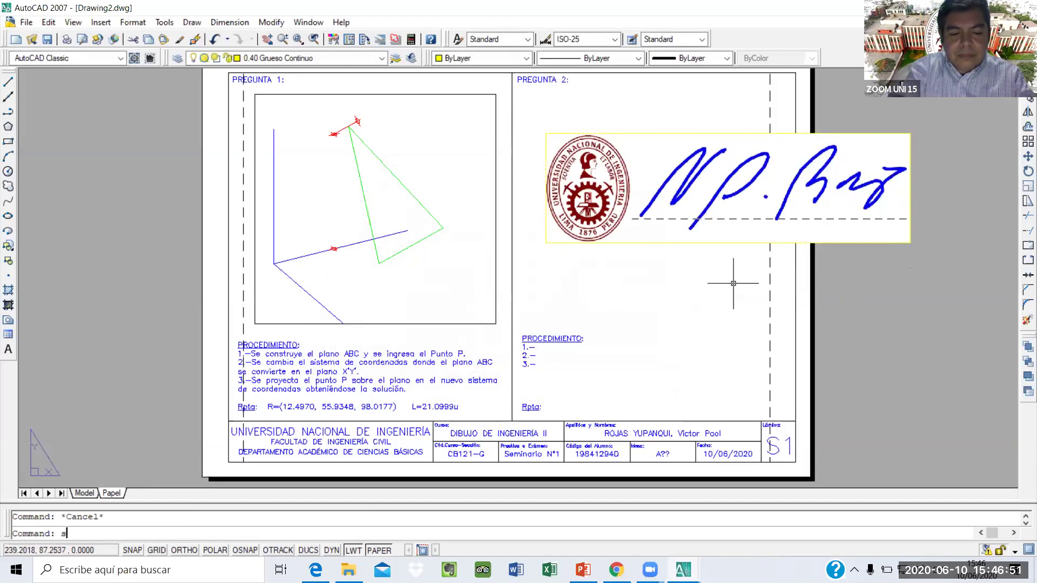
text(cale)
key(Return)
click(745, 203)
key(Return)
click(551, 251)
text(,3)
key(Return)
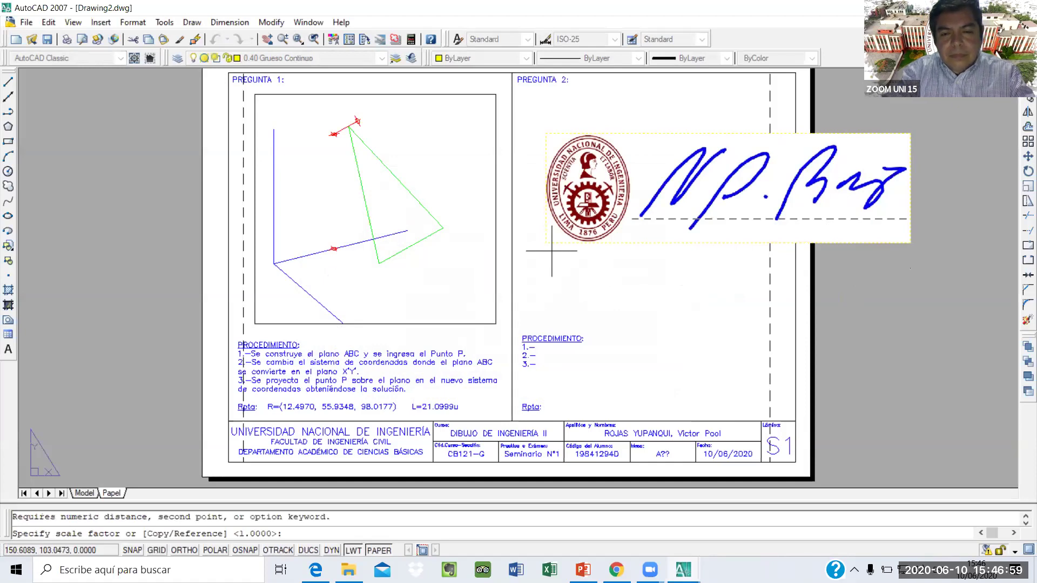
text(0.3)
key(Return)
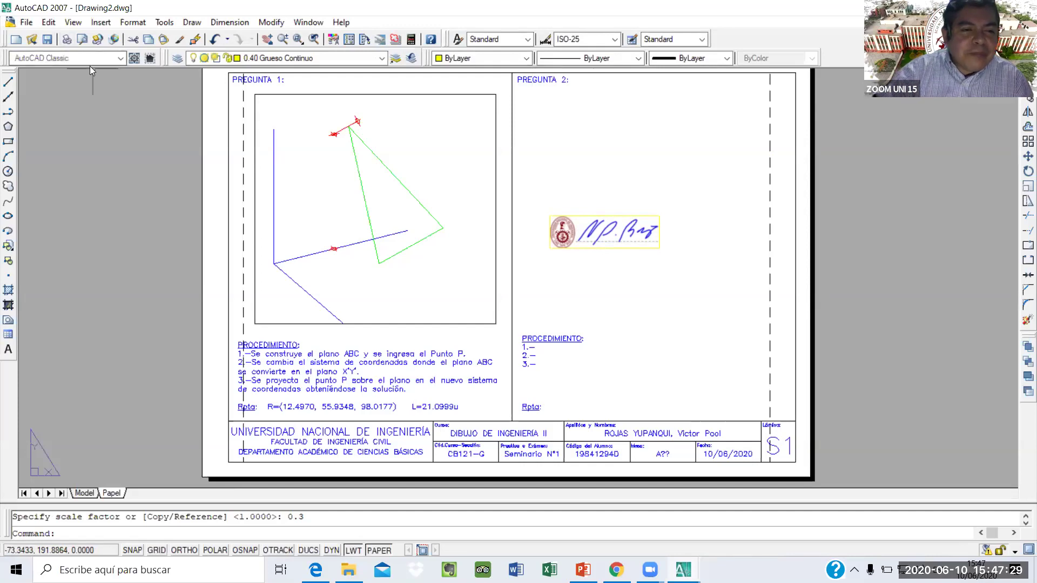
Start plotting the Papel layout and choose DWG To PDF.pc3 as the plotter
click(27, 23)
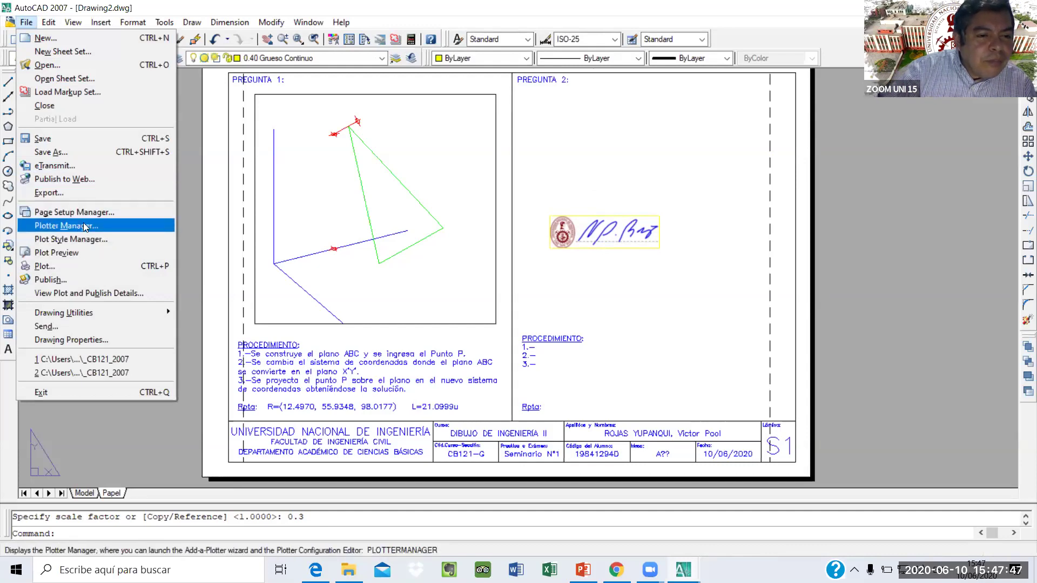
click(76, 266)
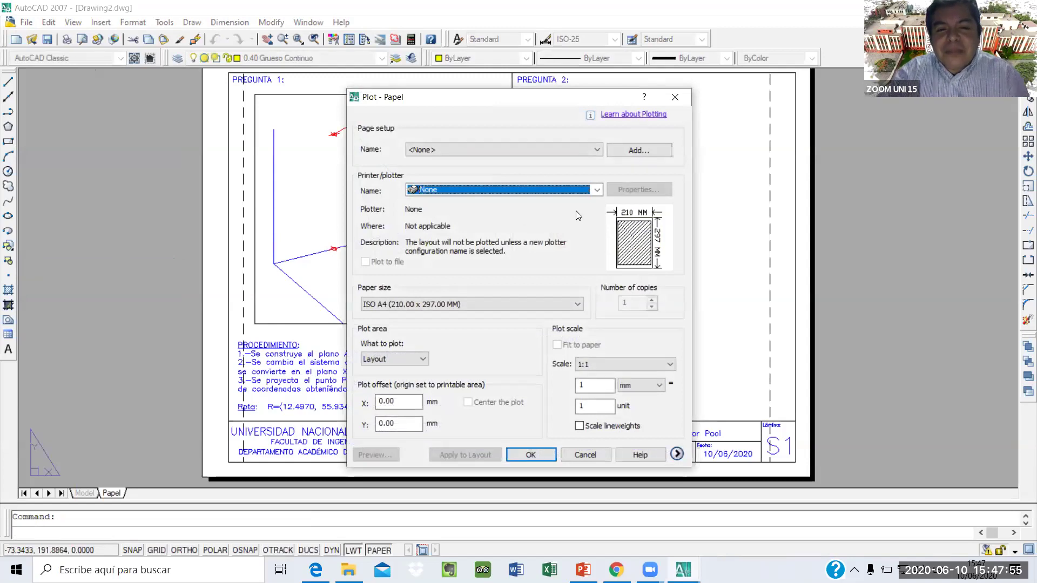
click(598, 192)
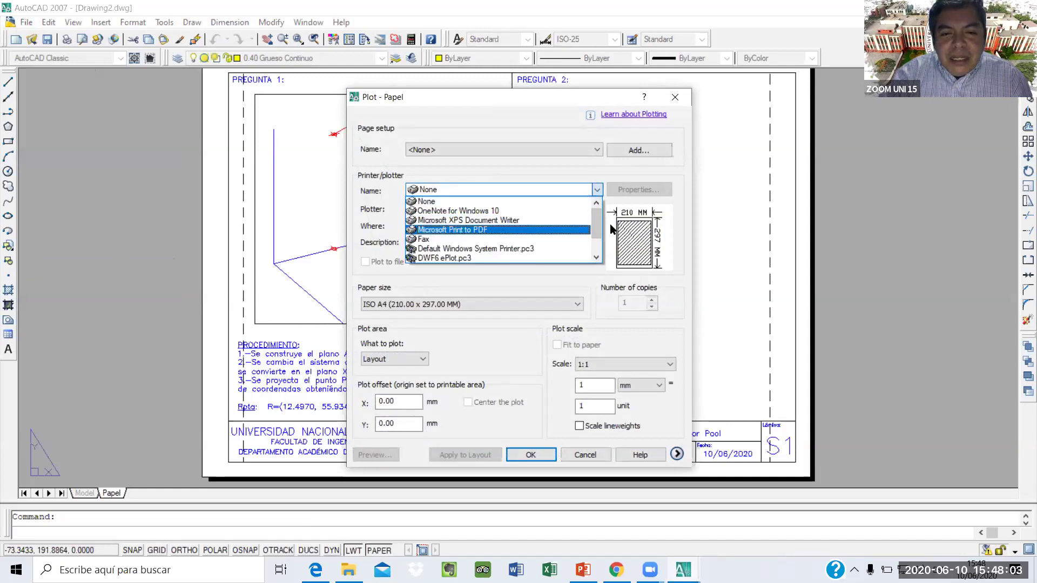
drag(600, 222, 598, 234)
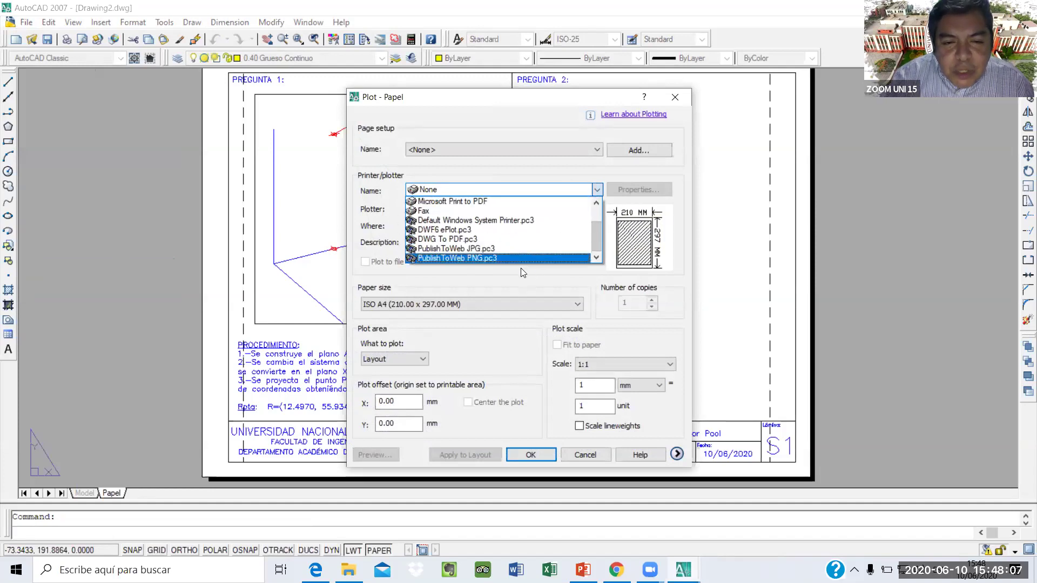
click(475, 241)
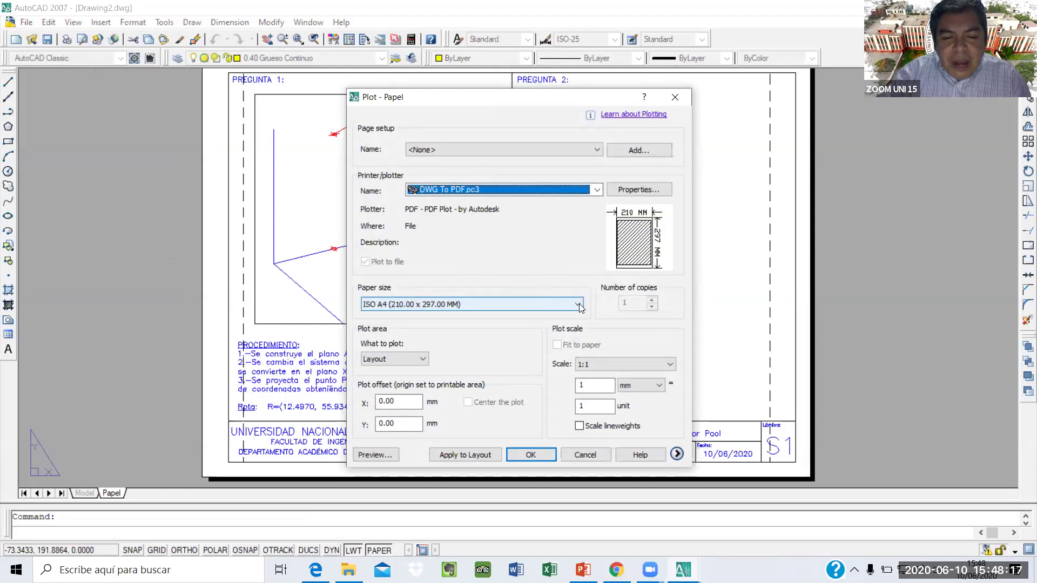
Set the plot area to a window snapped to the upper-left and lower-right endpoints of the sheet frame
click(425, 360)
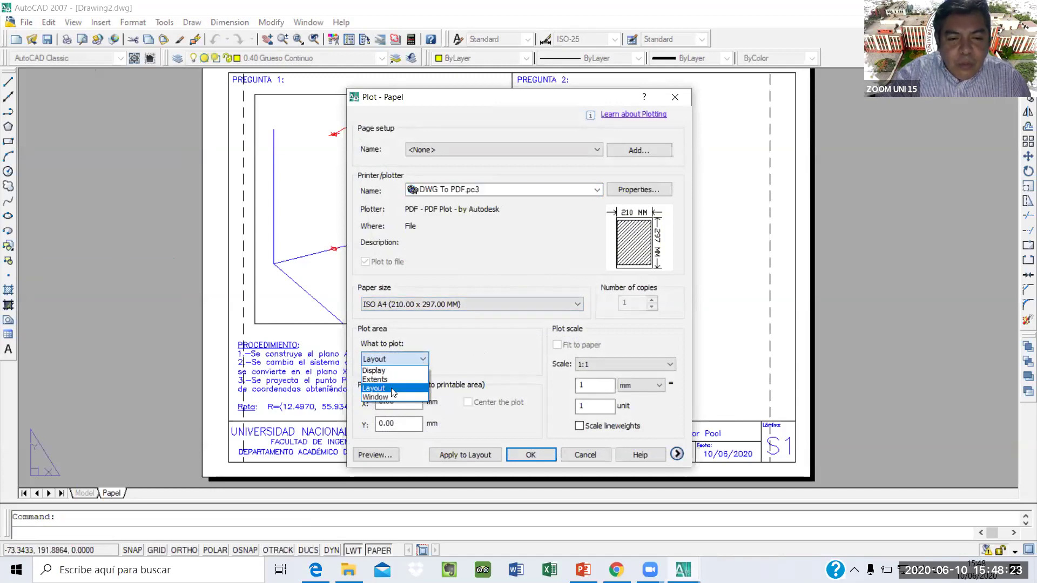
click(378, 397)
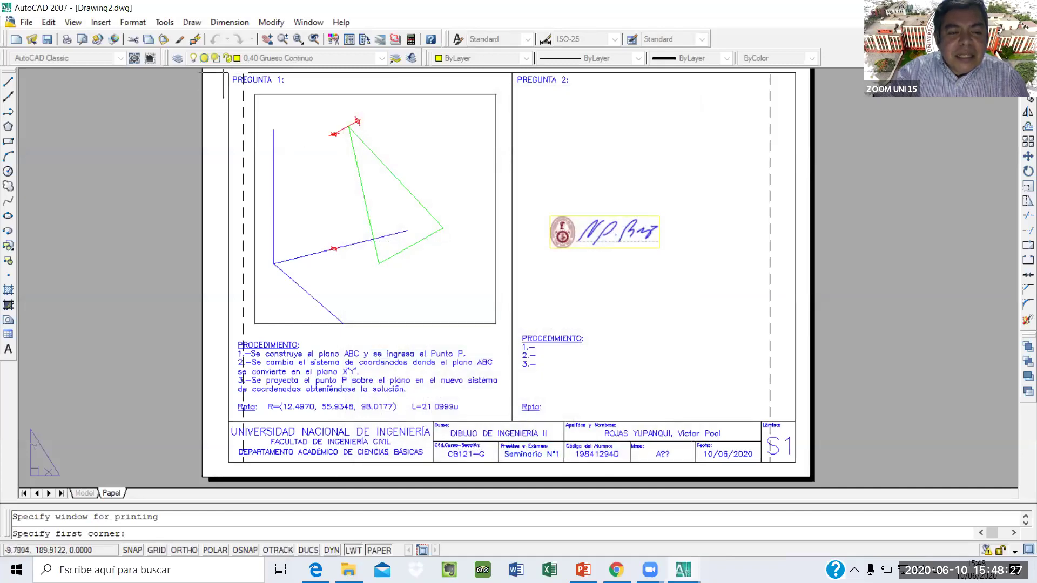
shift+right_click(223, 74)
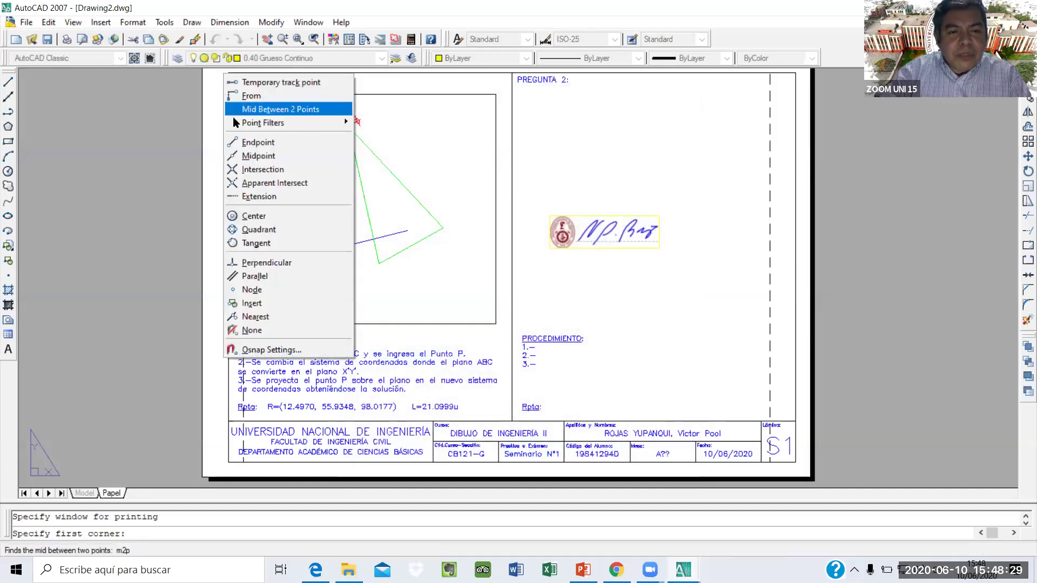
click(257, 142)
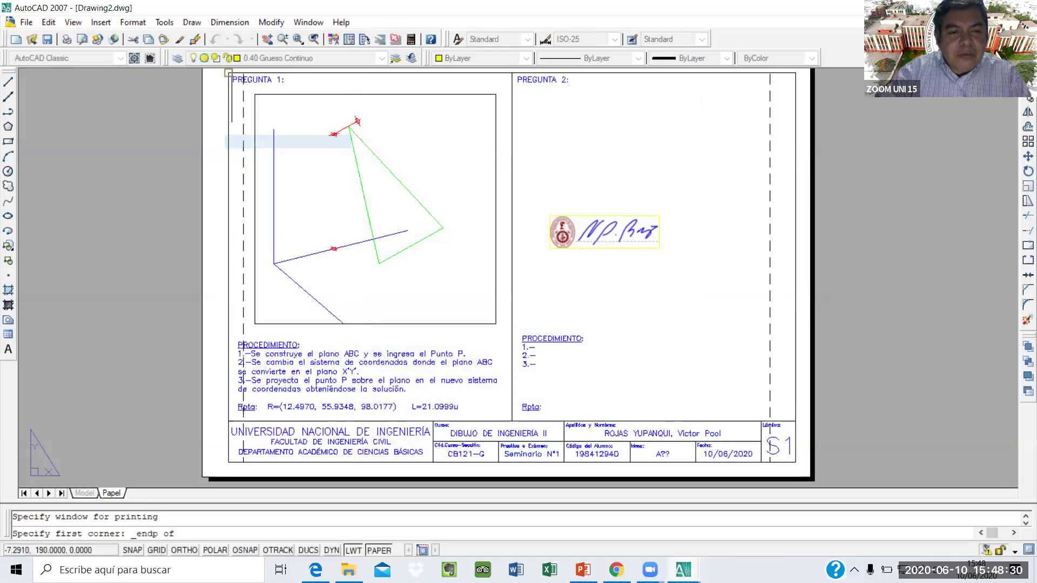
click(228, 73)
shift+right_click(709, 361)
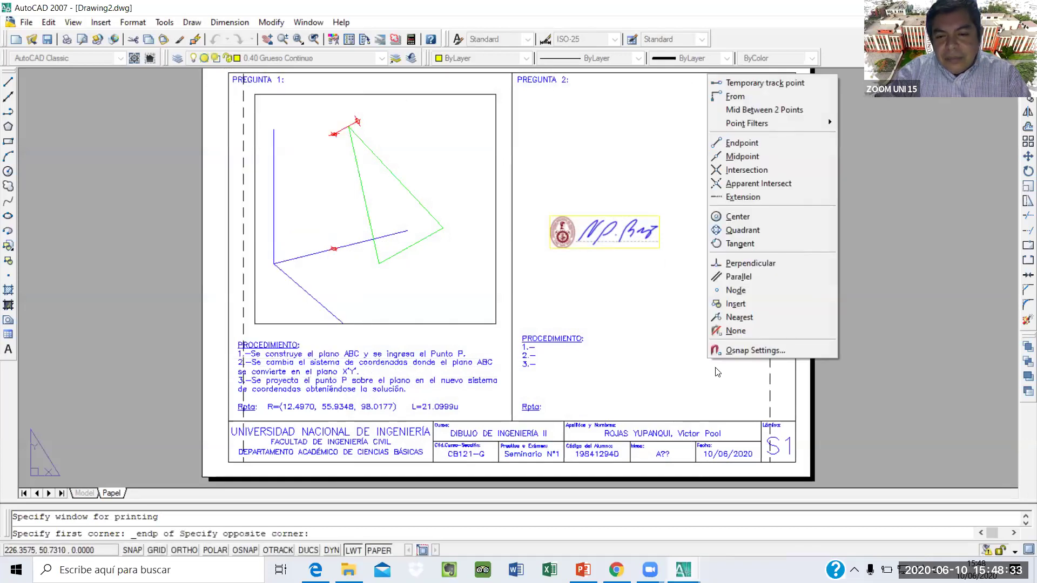
click(741, 142)
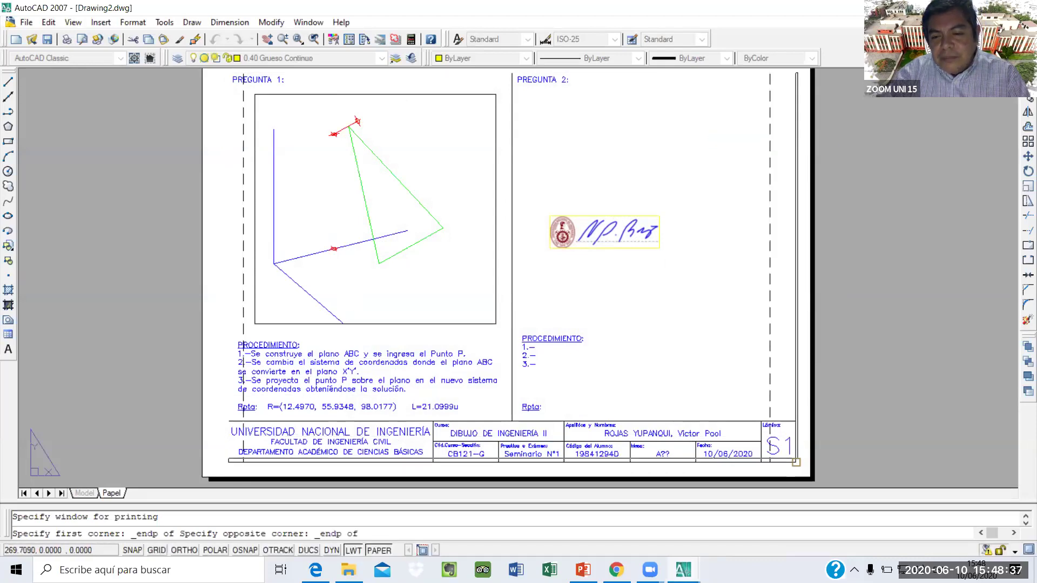
click(796, 462)
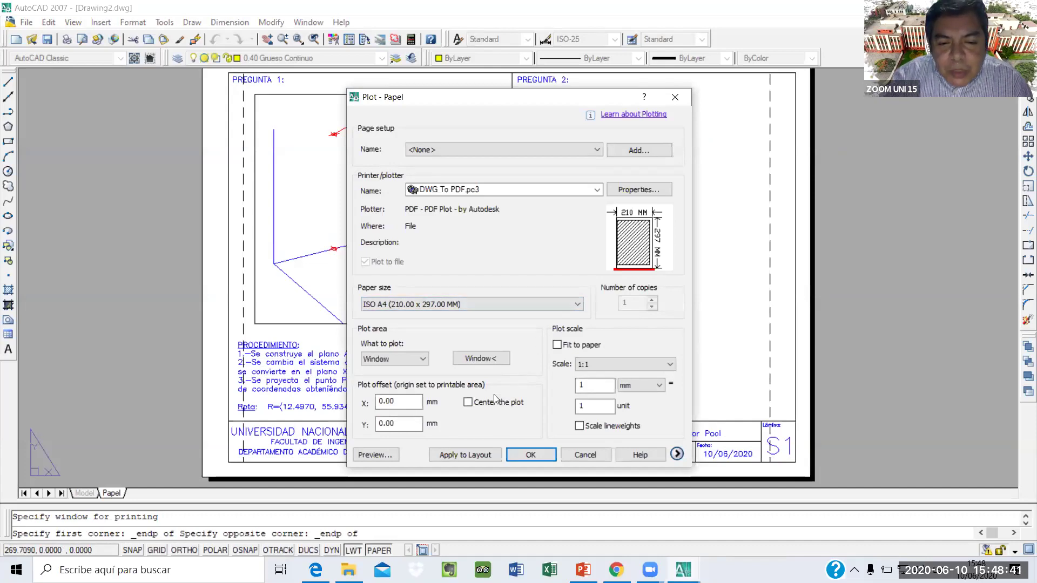
Center the plot, fit it to the paper, and expand the additional plot options
click(468, 403)
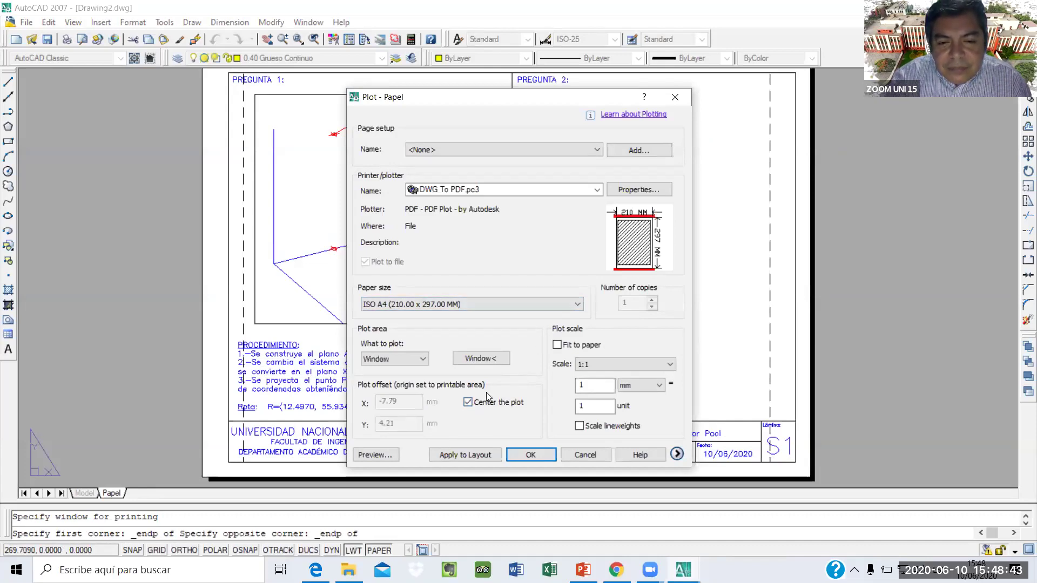
click(556, 345)
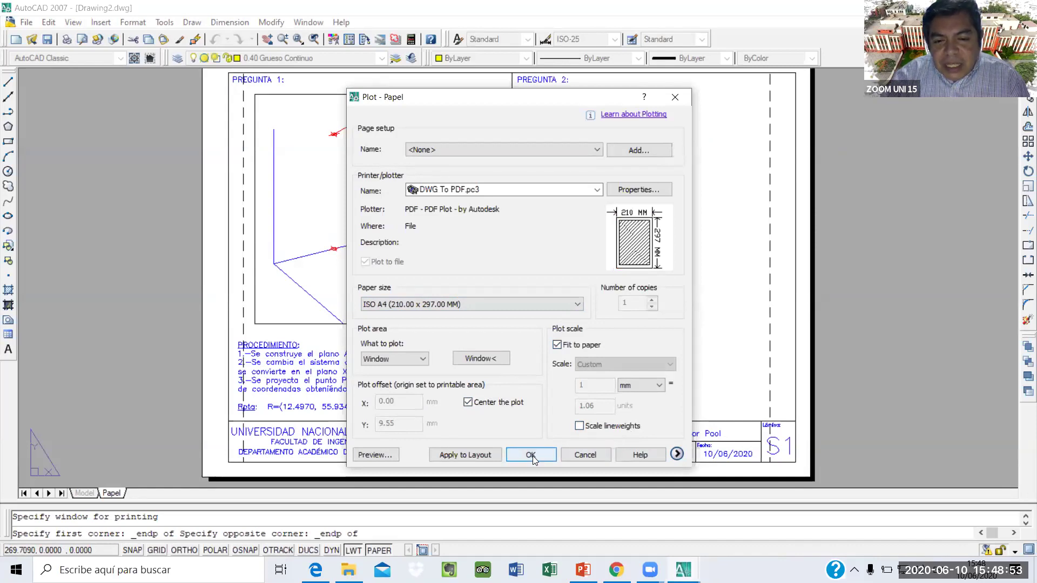
click(677, 454)
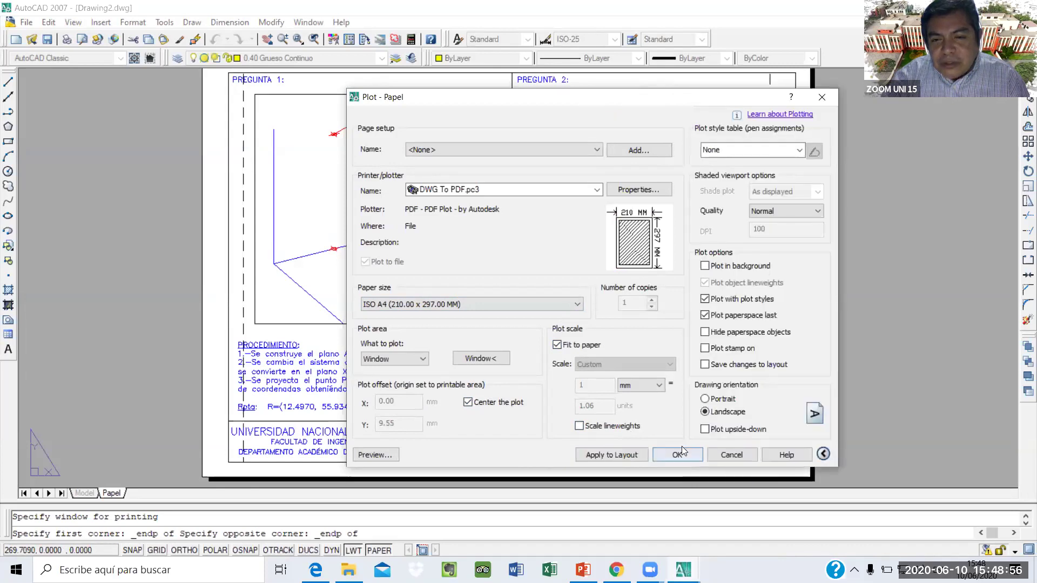
Assign the monochrome.ctb plot style table and accept the plot settings
click(800, 150)
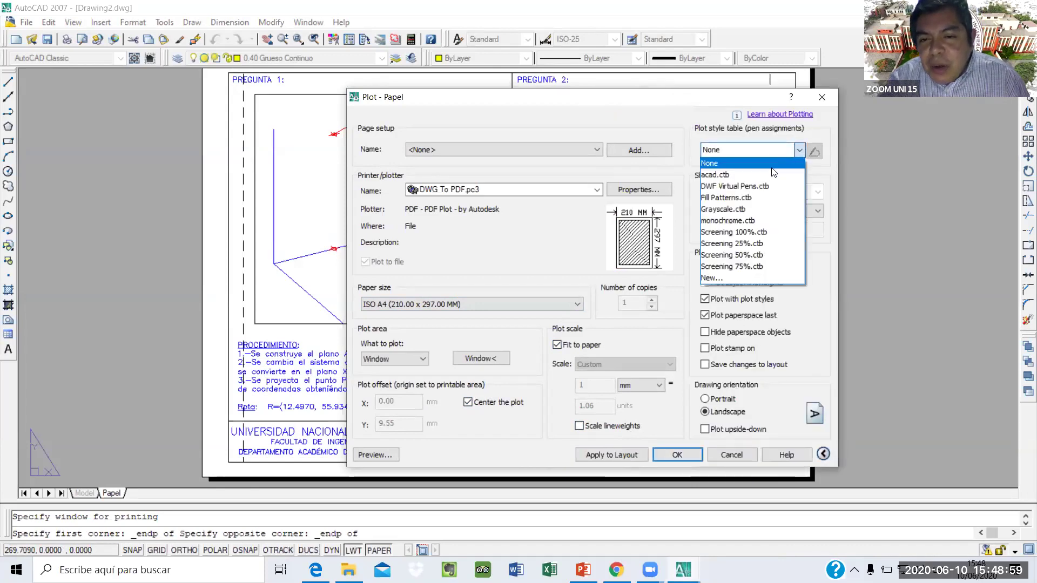
click(749, 221)
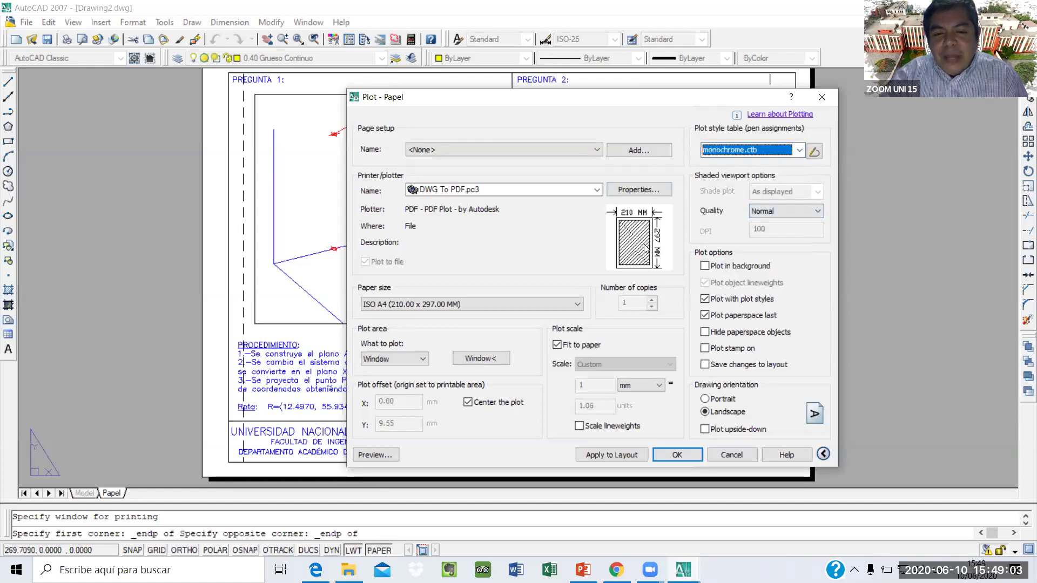
click(675, 455)
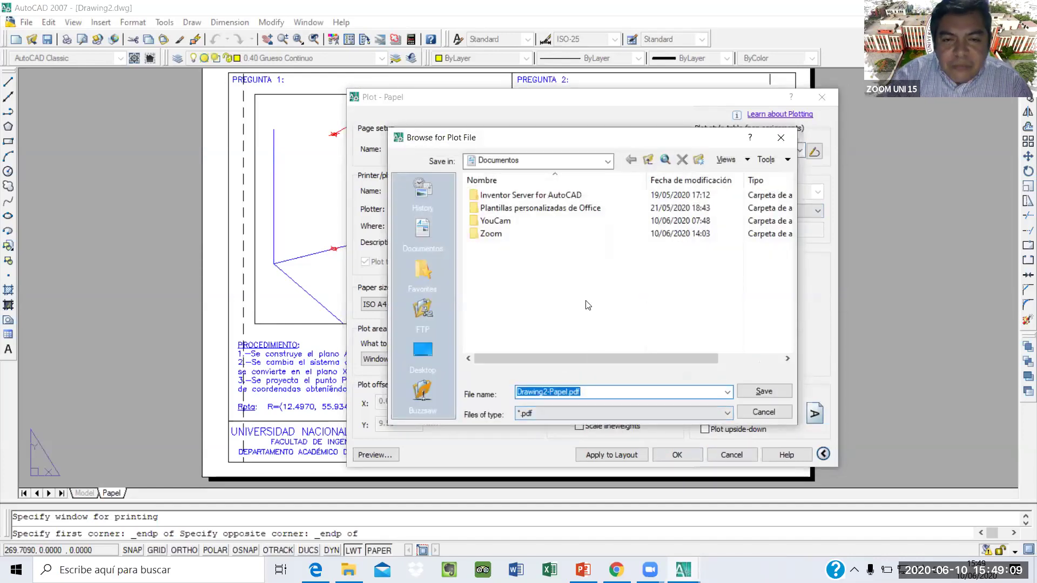
Save the plot as Drawing2-Papel.pdf in the user's Escritorio folder on drive C and dismiss the plot notification
click(608, 162)
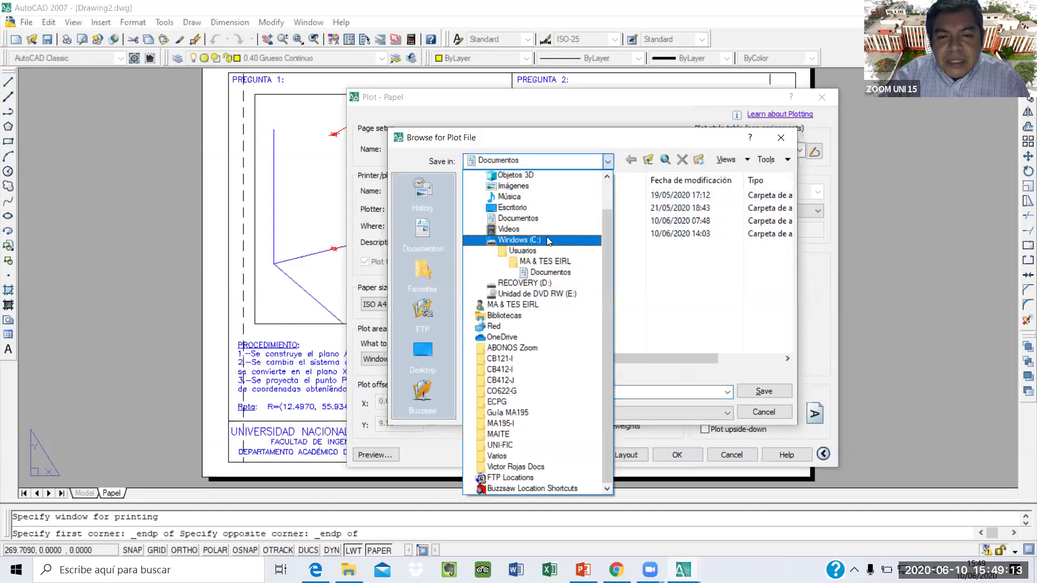
click(547, 241)
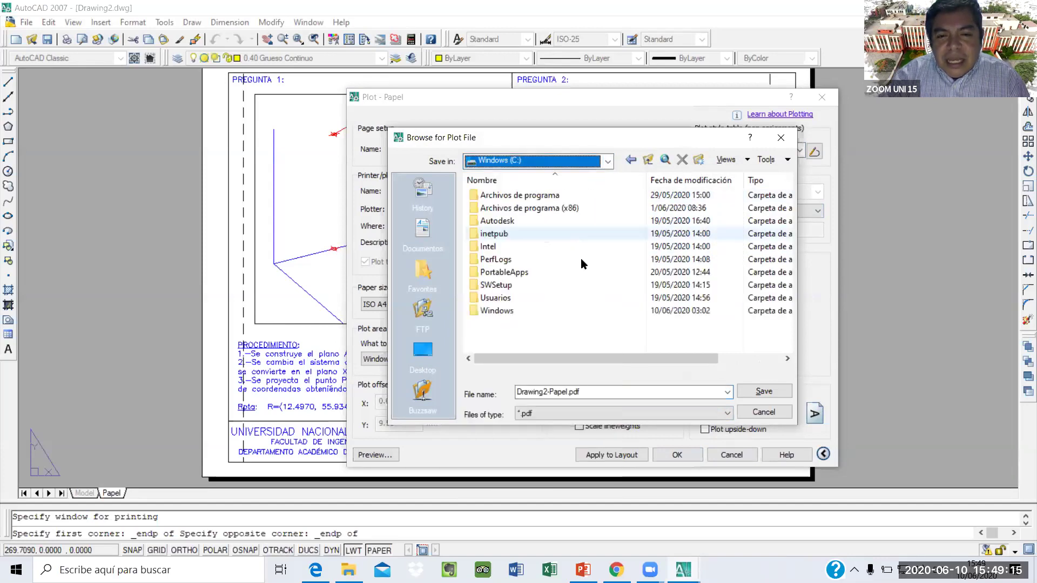
double_click(516, 298)
double_click(517, 221)
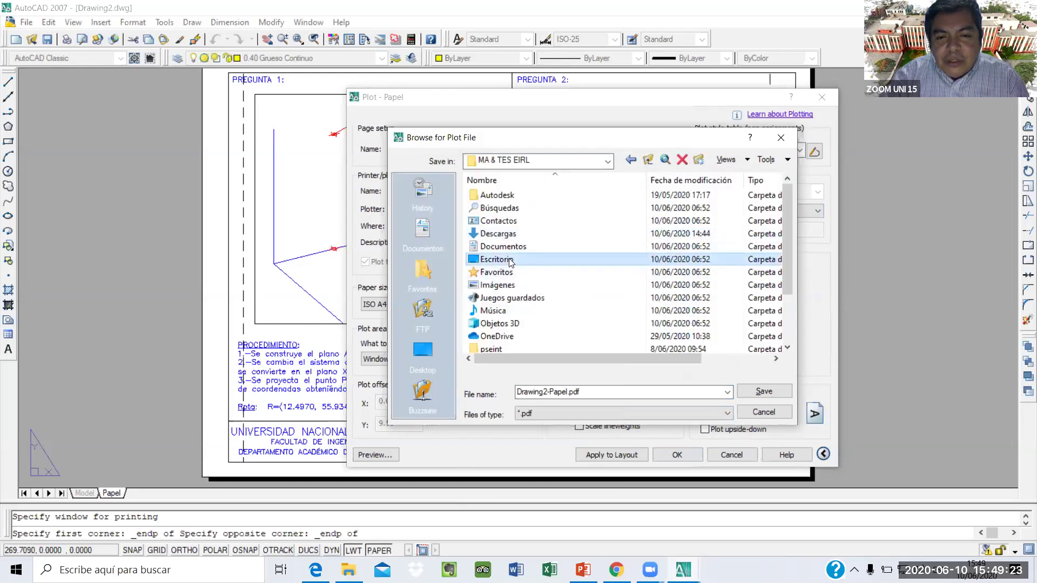
double_click(499, 259)
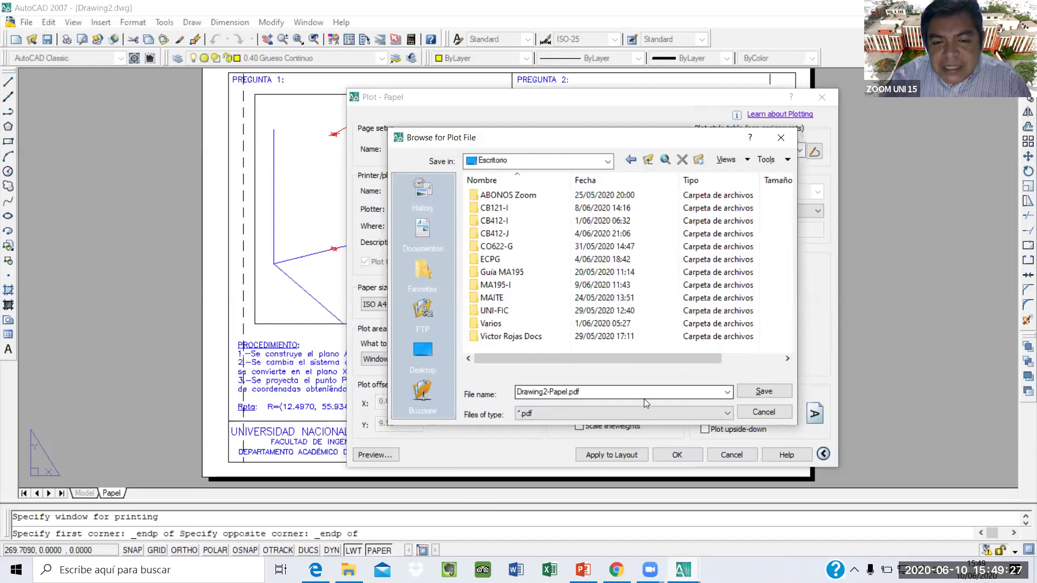
click(756, 391)
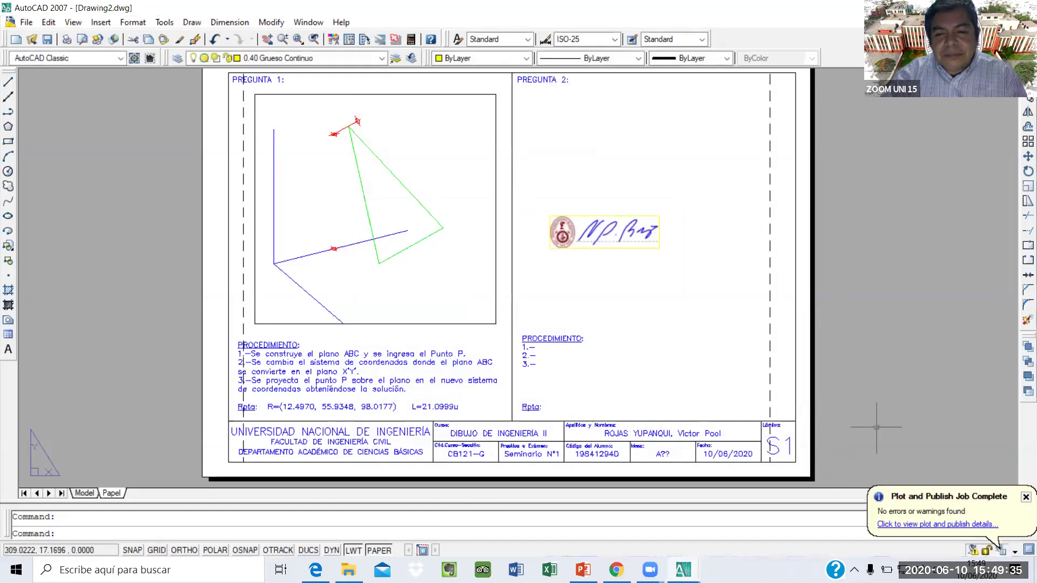
click(1024, 498)
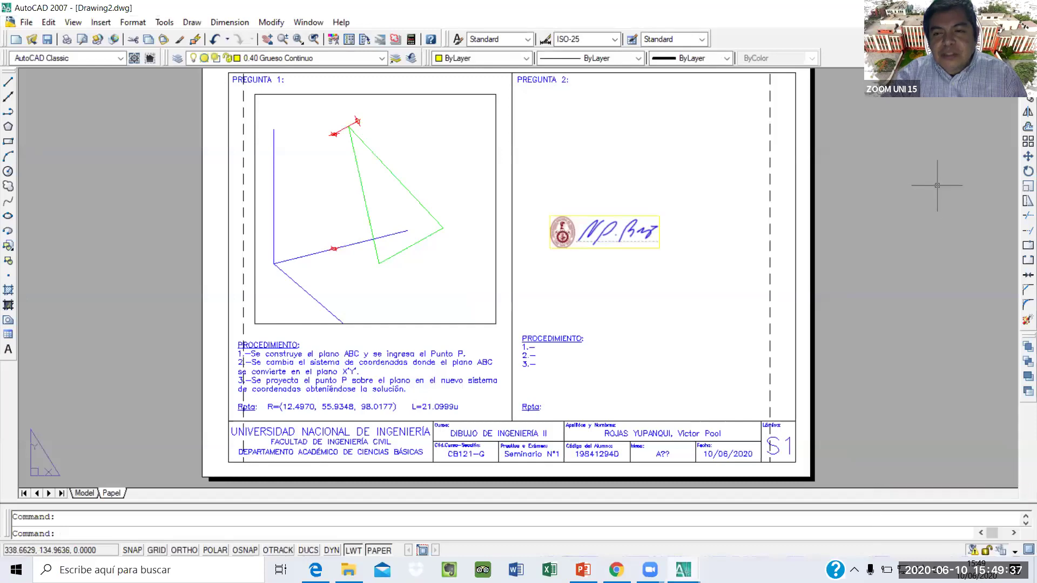
Switch to the desktop, close the AutoCAD text window, and open the Drawing2-Papel PDF with Adobe Acrobat Reader DC
key(alt+Tab)
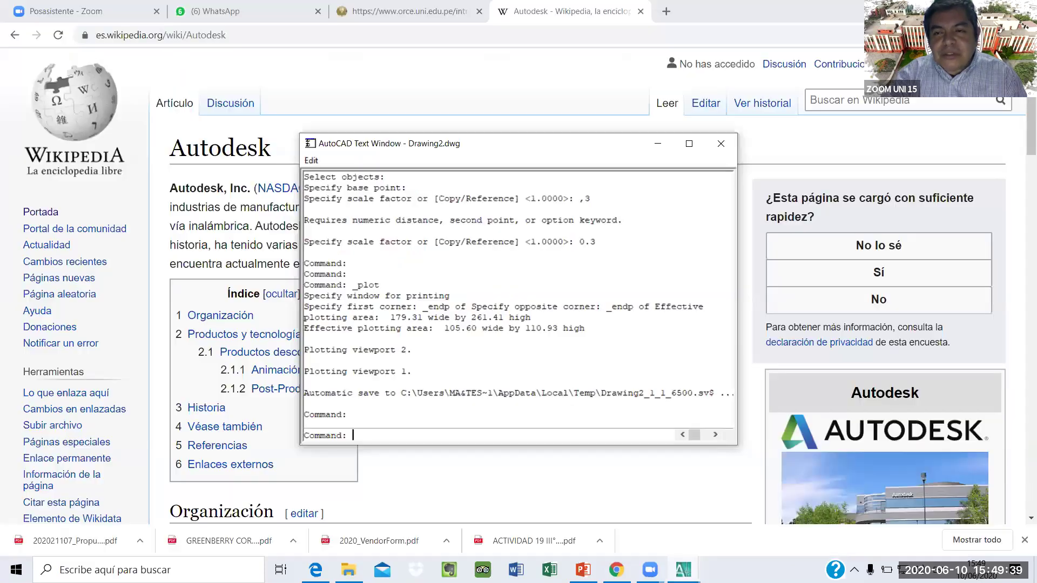
key(alt+Tab)
key(alt+Tab)
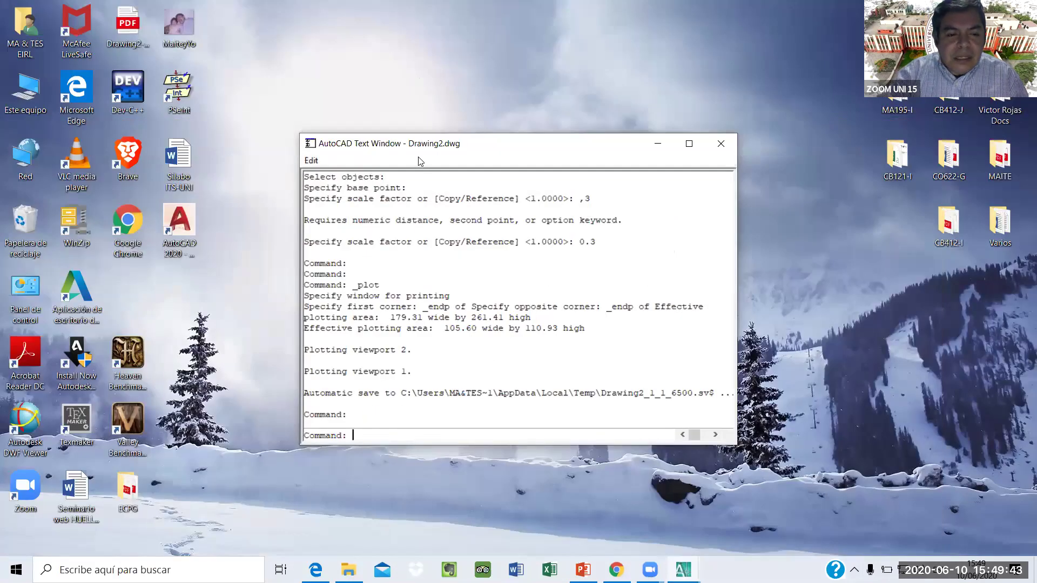
click(721, 144)
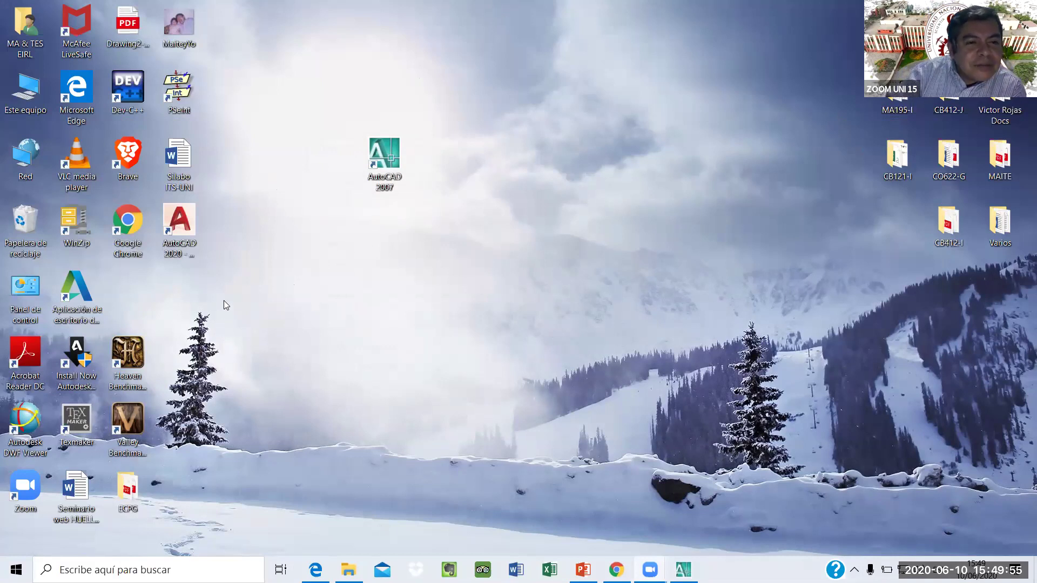
right_click(129, 18)
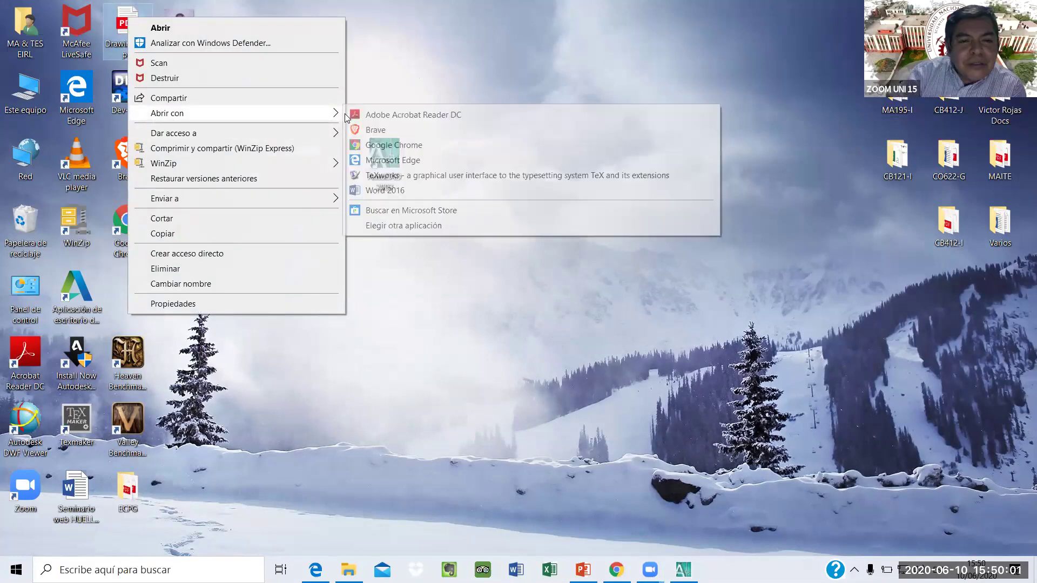
click(363, 115)
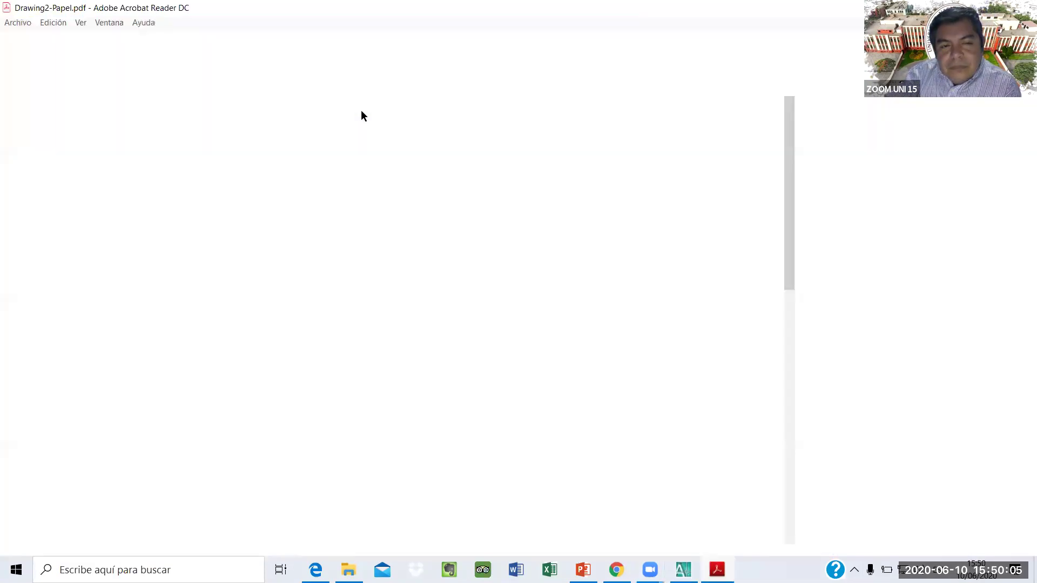
Examine the plotted PDF sheet from PREGUNTA 1 down to the signature under PREGUNTA 2 and the title block, and close the reader
scroll(486, 177, down, 1)
scroll(486, 177, down, 3)
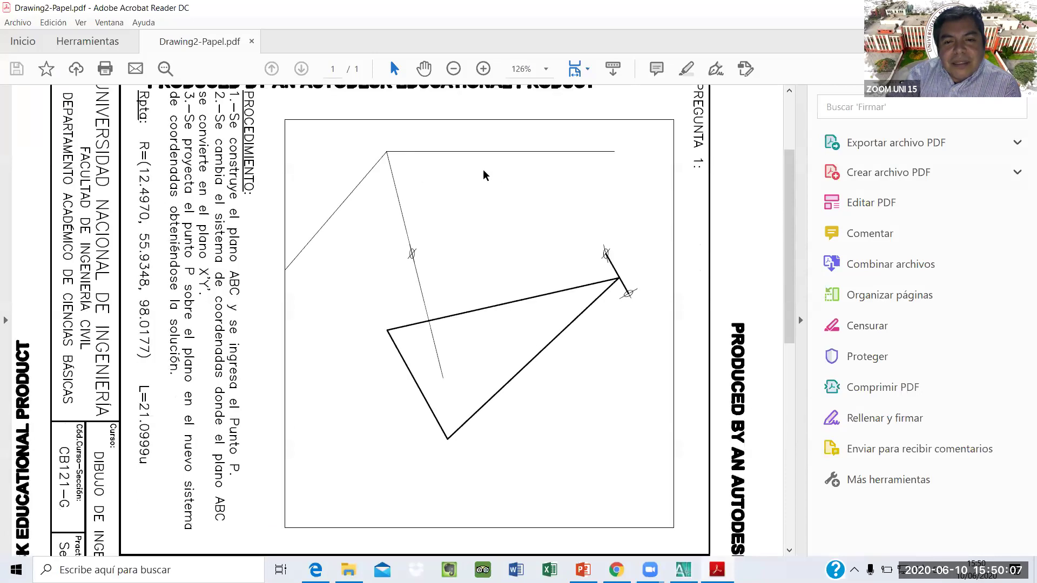
scroll(485, 174, up, 1)
scroll(485, 174, up, 3)
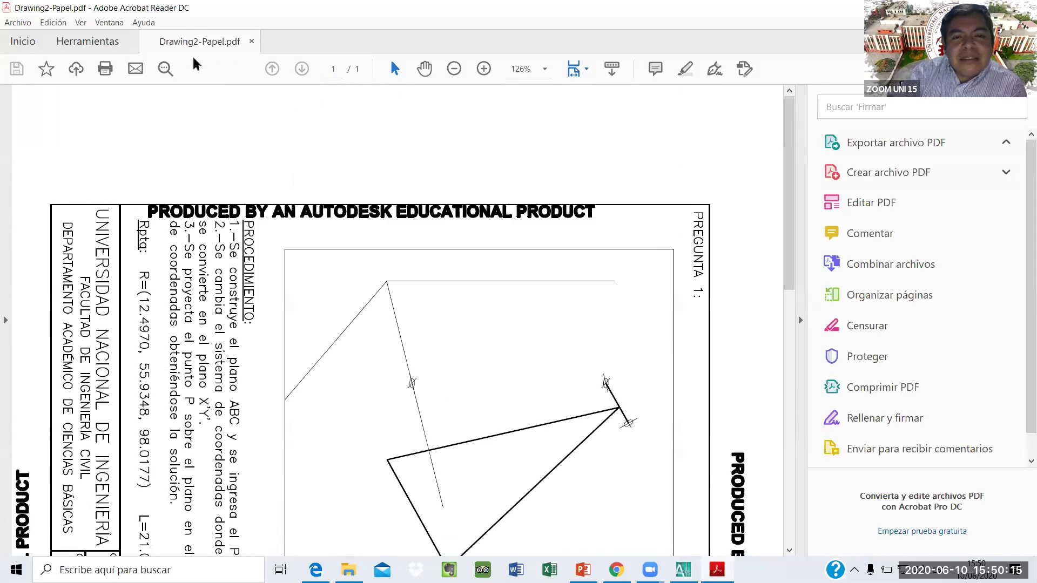
click(95, 39)
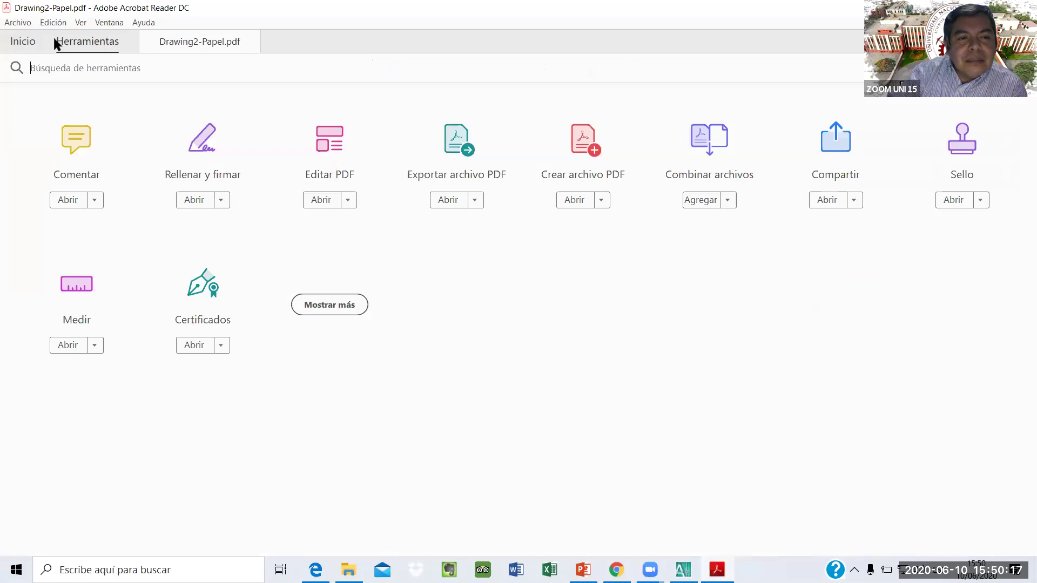
click(26, 42)
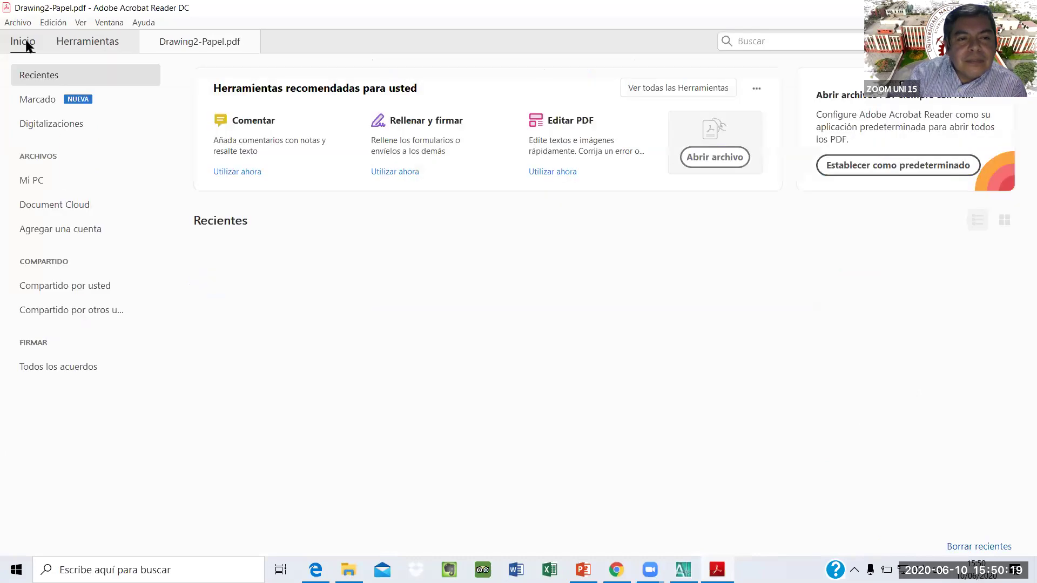
click(190, 43)
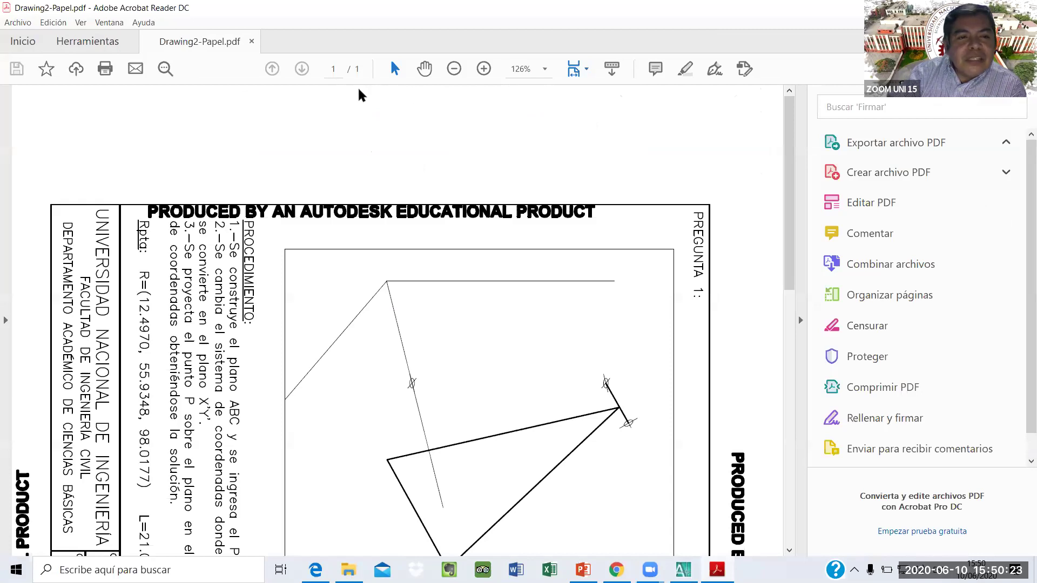
scroll(569, 155, down, 5)
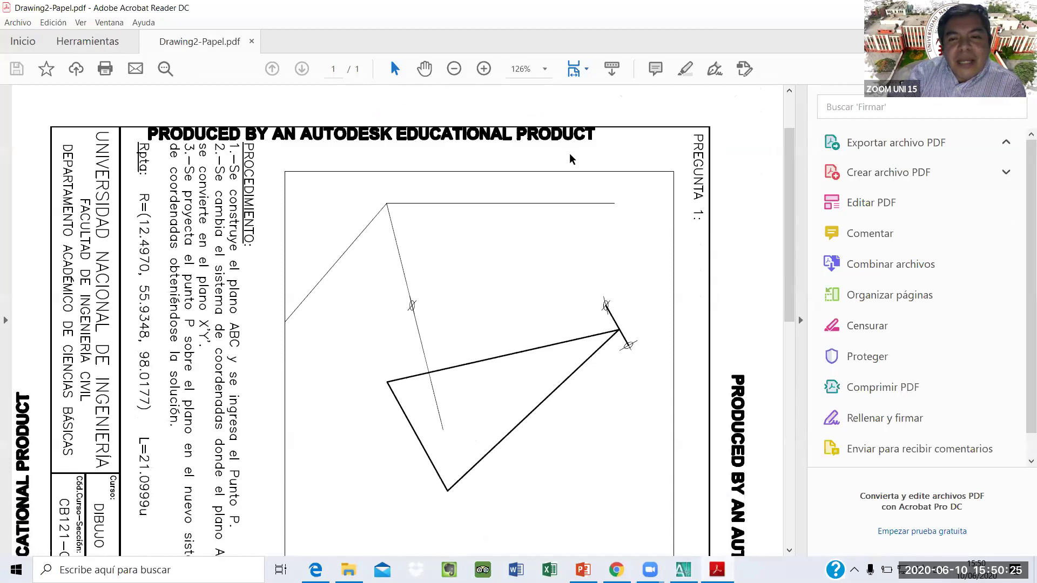
scroll(569, 155, down, 5)
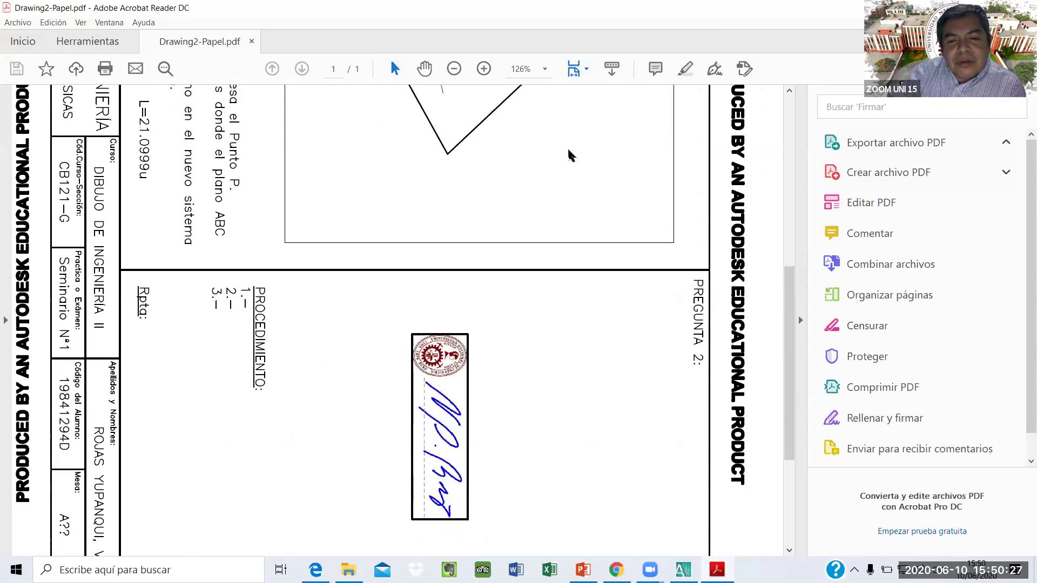
scroll(569, 155, up, 4)
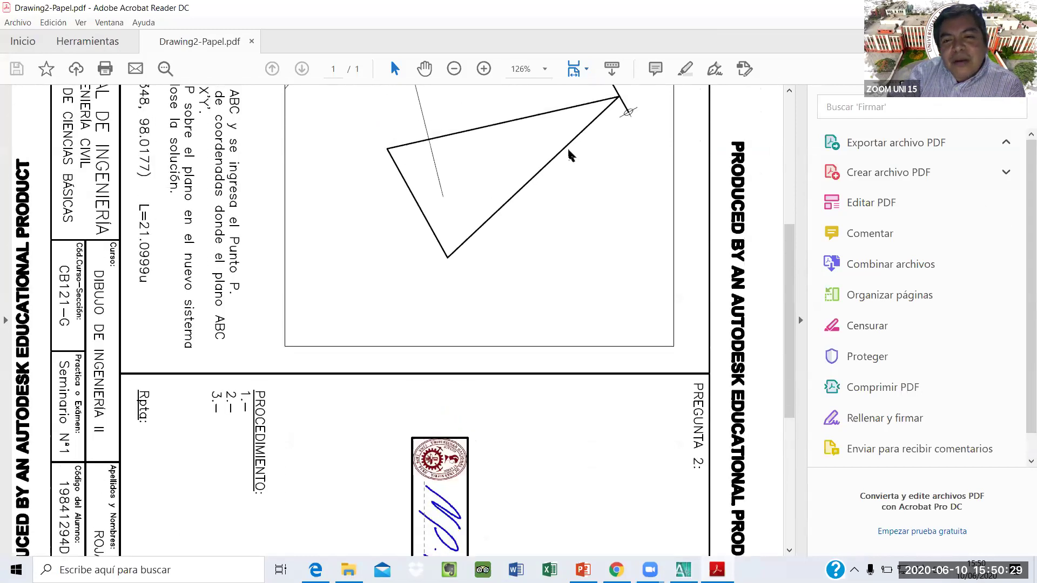
scroll(711, 238, down, 2)
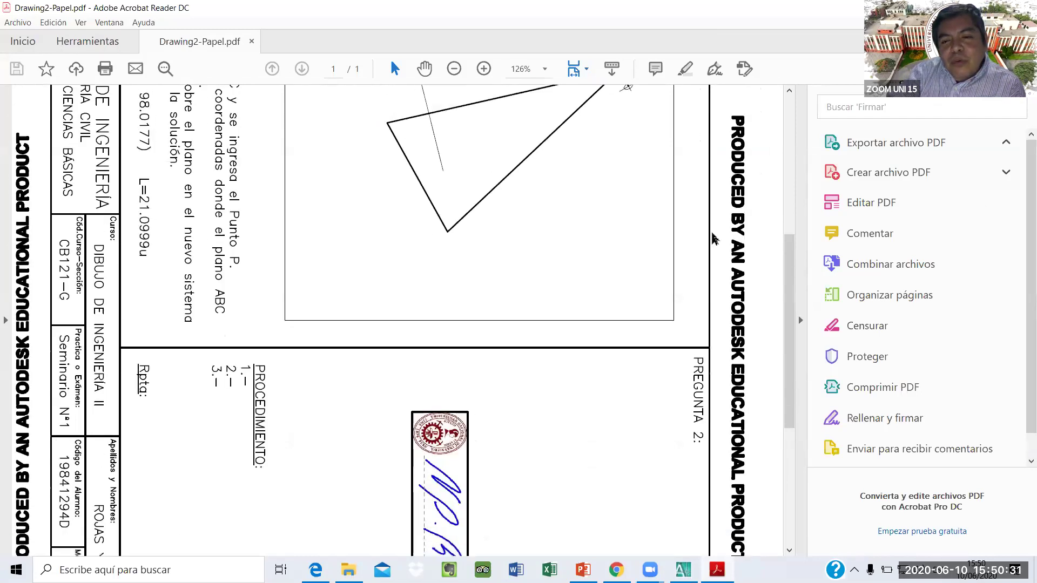
scroll(710, 237, down, 4)
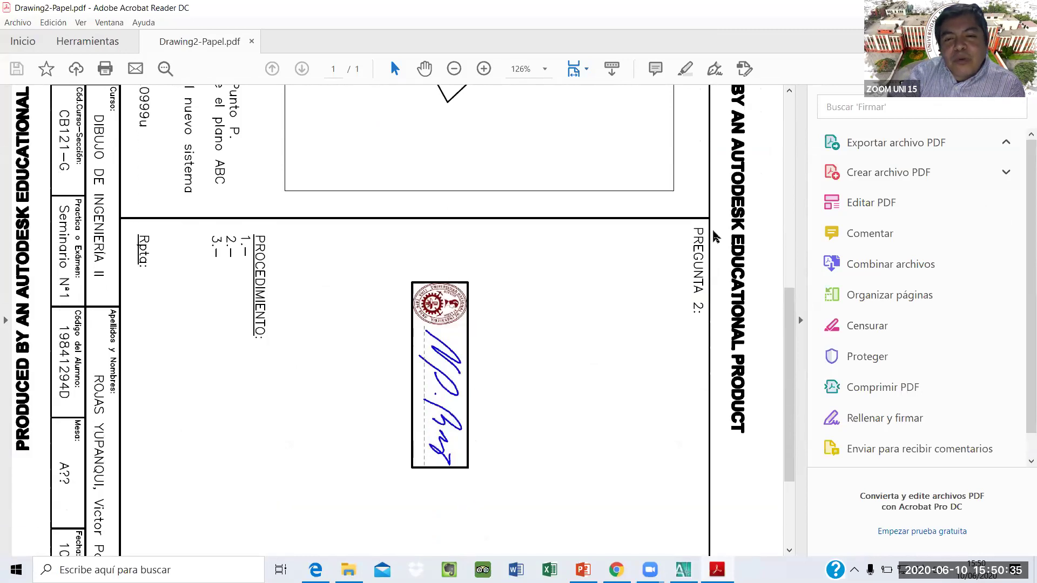
scroll(713, 236, up, 5)
scroll(713, 236, up, 6)
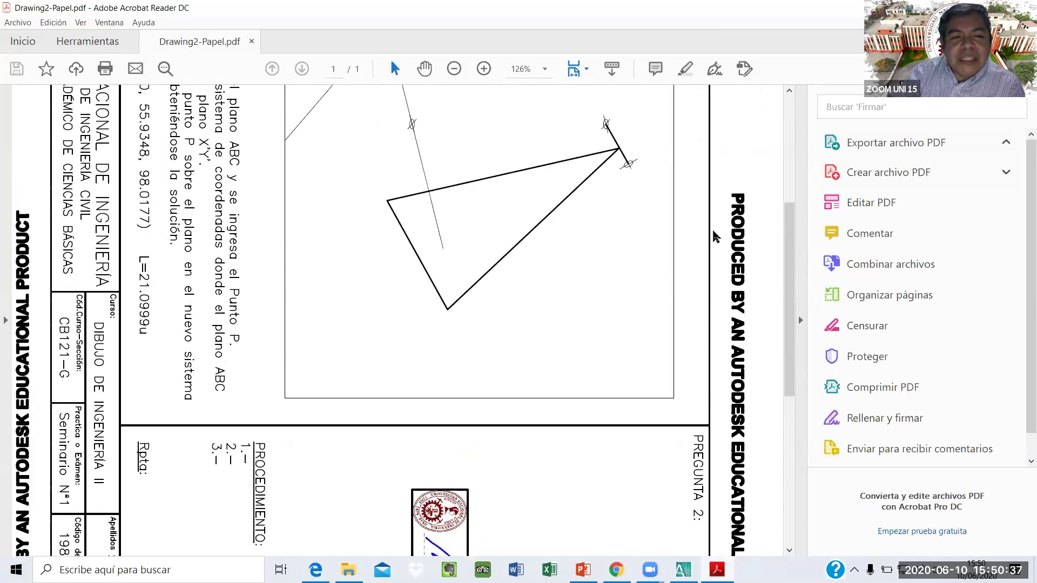
scroll(713, 236, up, 7)
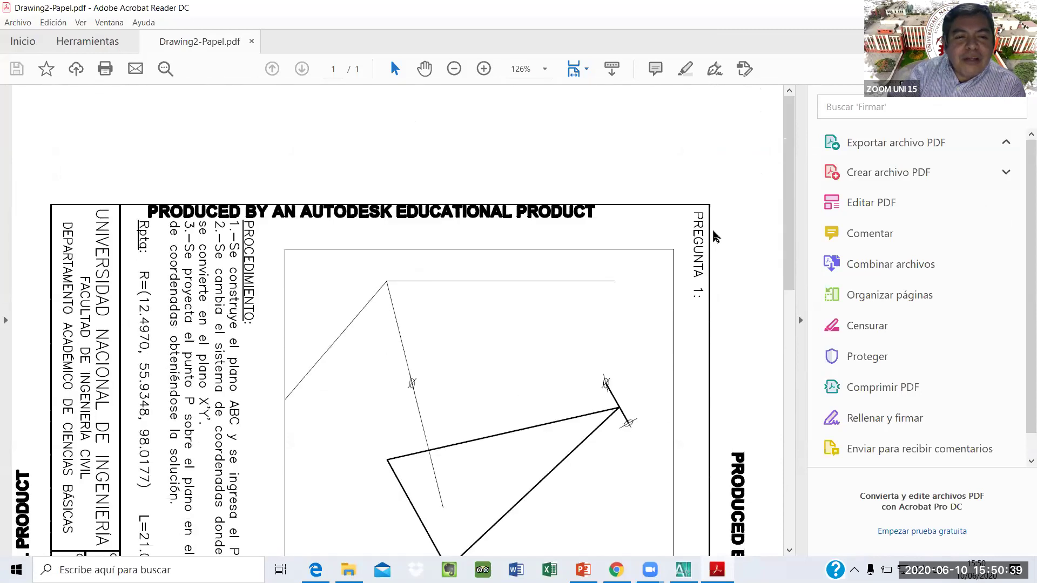
scroll(412, 247, down, 15)
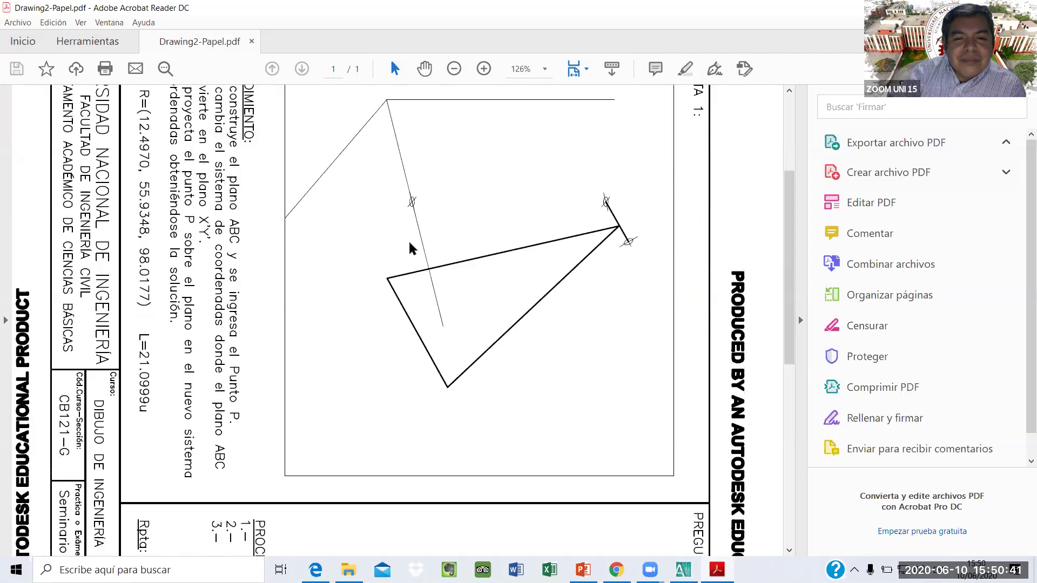
scroll(412, 247, down, 9)
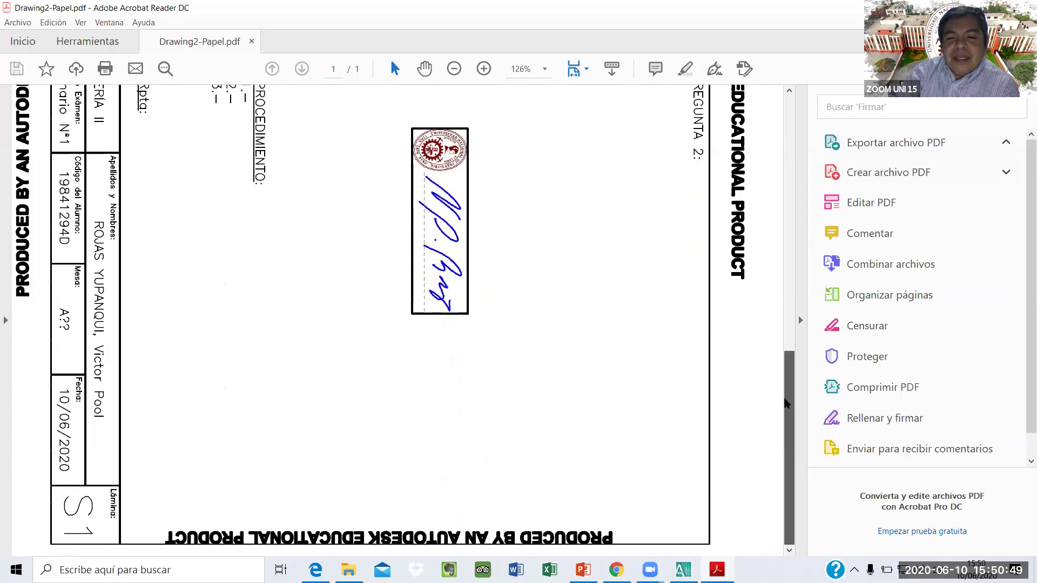
drag(788, 381, 787, 119)
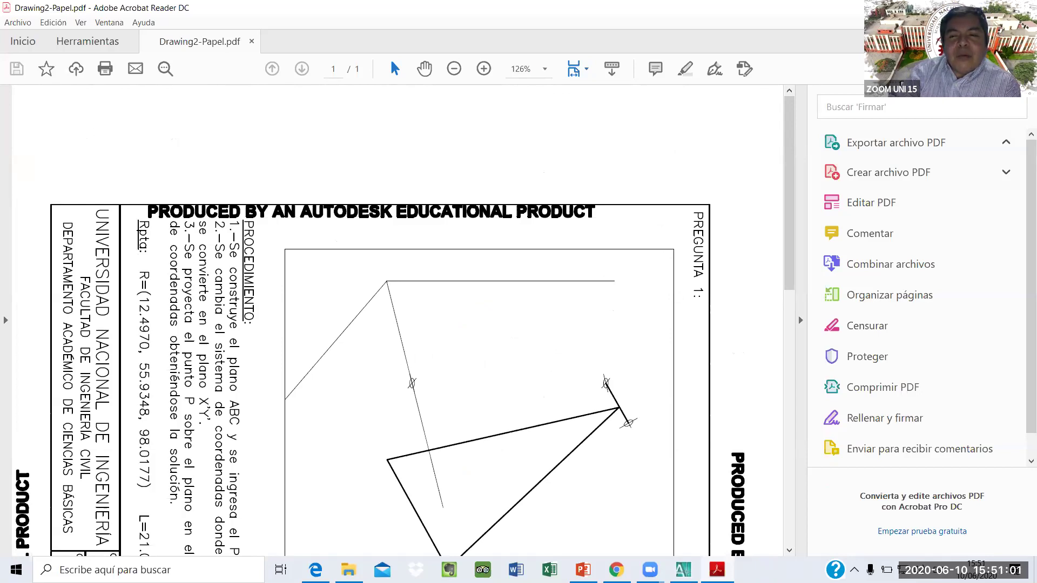
key(alt+F4)
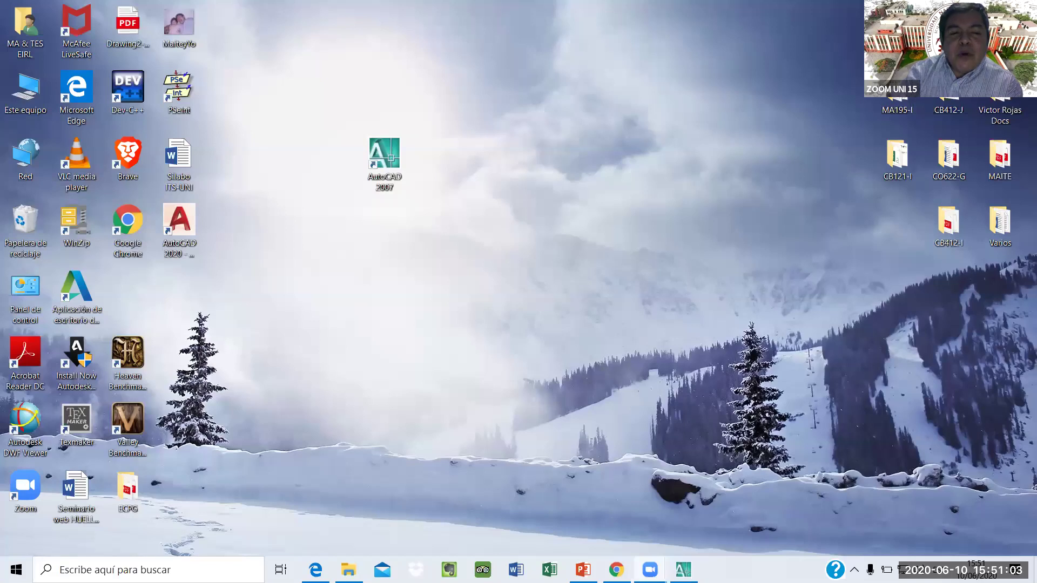